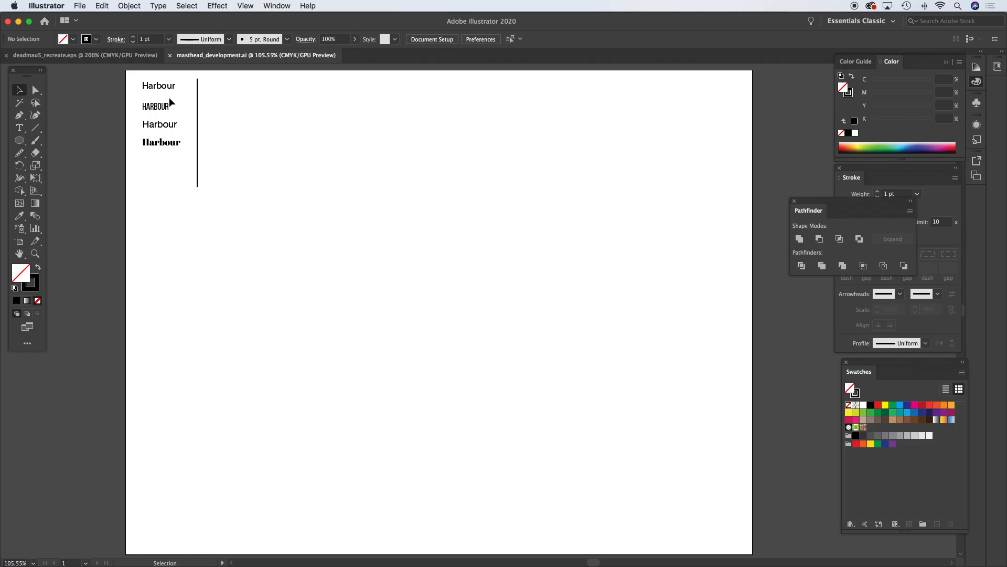
Step: Duplicate the four small Harbour samples and enlarge the copies to about 47.3 pt in the middle of the page
{"action": "left_click_drag", "start_coordinate": [137, 83], "coordinate": [504, 291]}
{"action": "left_click", "coordinate": [585, 261]}
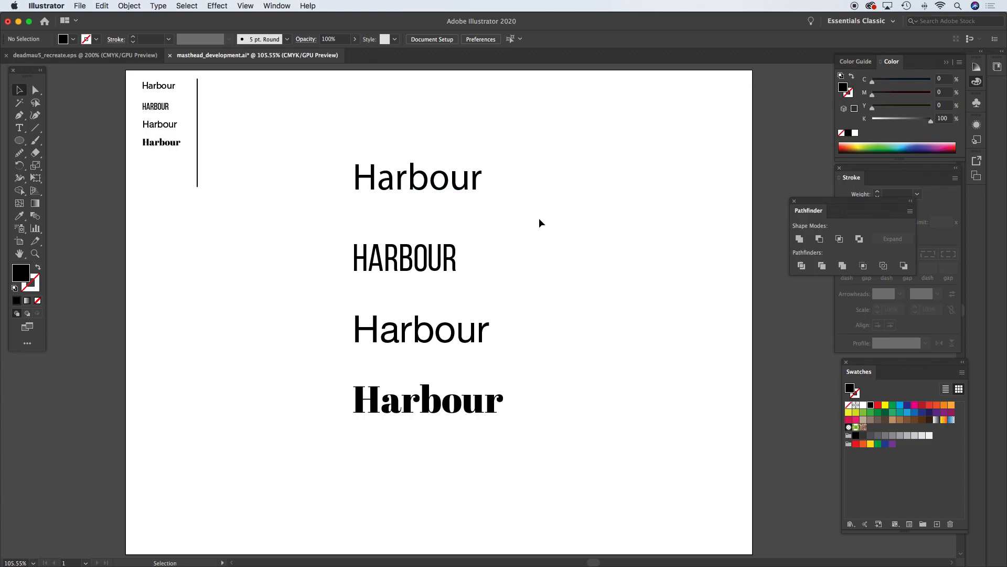
{"action": "scroll", "coordinate": [539, 220], "scroll_direction": "right", "scroll_amount": 5}
{"action": "scroll", "coordinate": [539, 220], "scroll_direction": "down", "scroll_amount": 3}
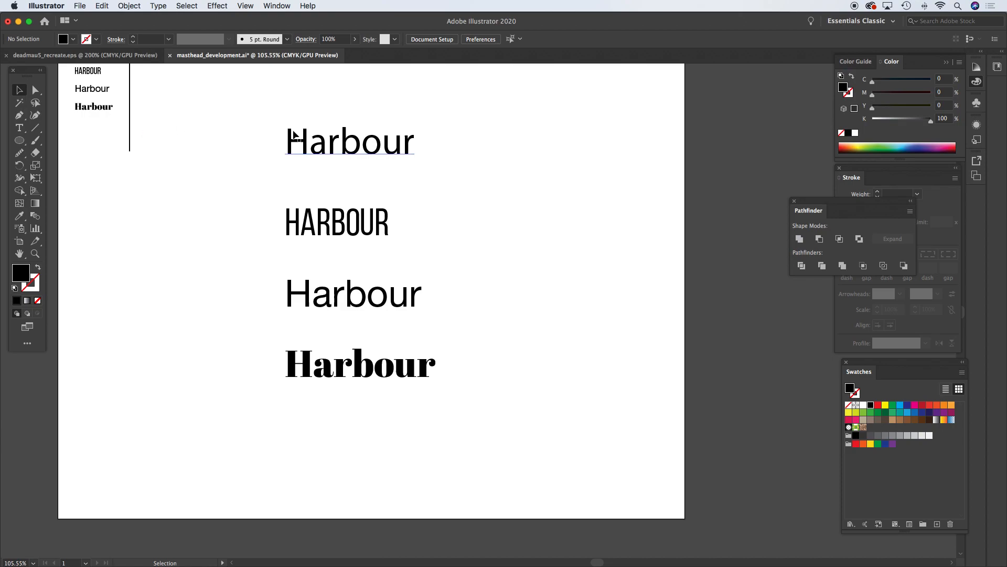
Step: Convert the enlarged Bebas Neue HARBOUR text to outlines
{"action": "left_click", "coordinate": [338, 228]}
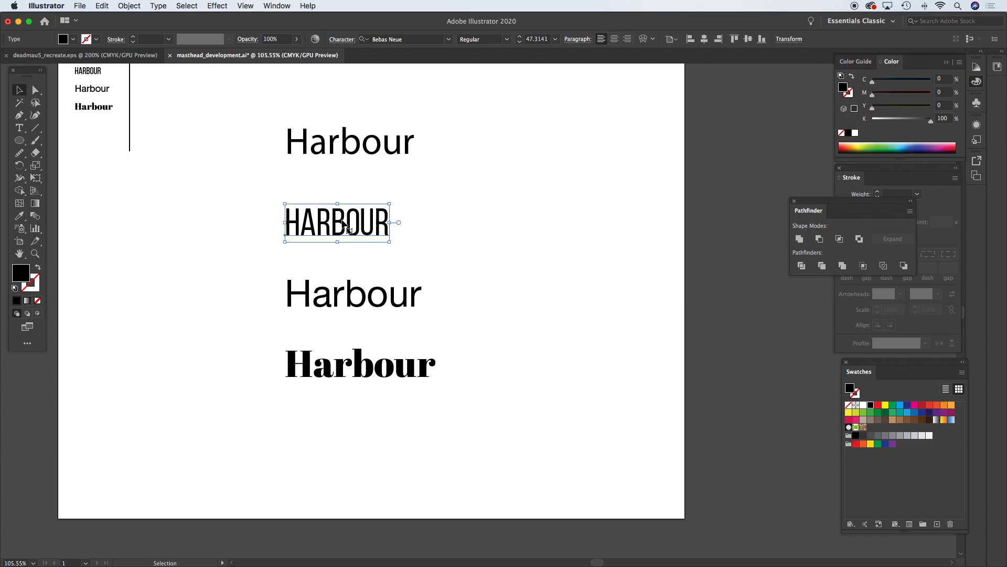
{"action": "left_click", "coordinate": [158, 5]}
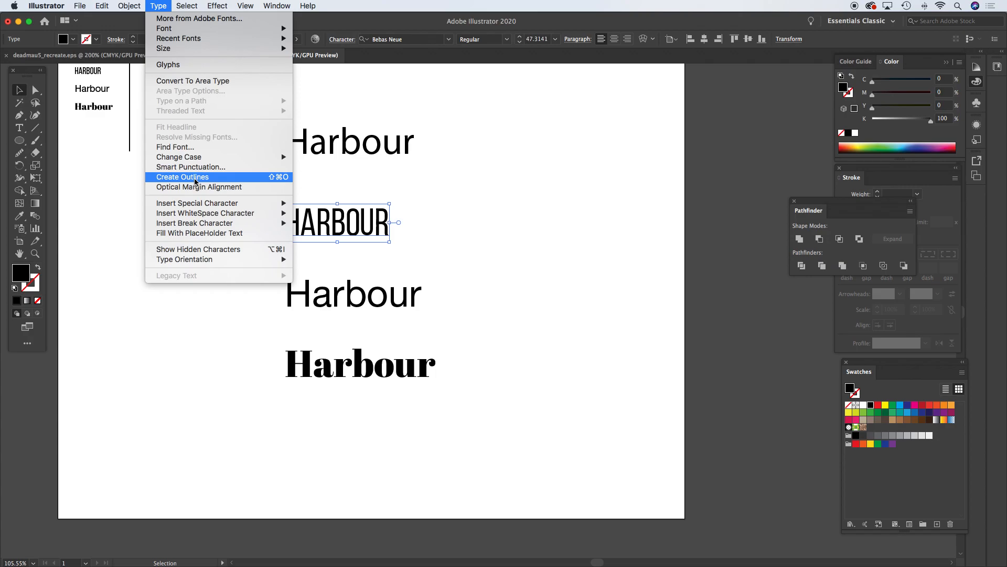
{"action": "left_click", "coordinate": [196, 178]}
{"action": "left_click", "coordinate": [459, 234]}
Step: Stretch the outlined H's left stem upward and its right stem downward beyond the other letters
{"action": "key", "text": "z"}
{"action": "left_click_drag", "start_coordinate": [286, 188], "coordinate": [403, 278]}
{"action": "left_click", "coordinate": [36, 91]}
{"action": "left_click_drag", "start_coordinate": [205, 221], "coordinate": [226, 185]}
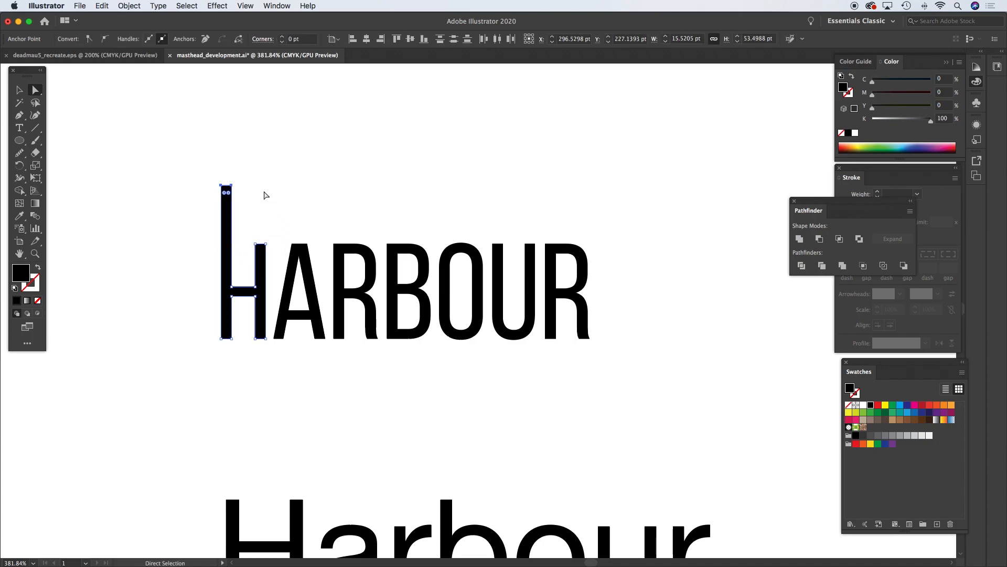
{"action": "left_click_drag", "start_coordinate": [251, 330], "coordinate": [274, 356]}
{"action": "left_click_drag", "start_coordinate": [265, 338], "coordinate": [269, 374]}
{"action": "left_click", "coordinate": [334, 176]}
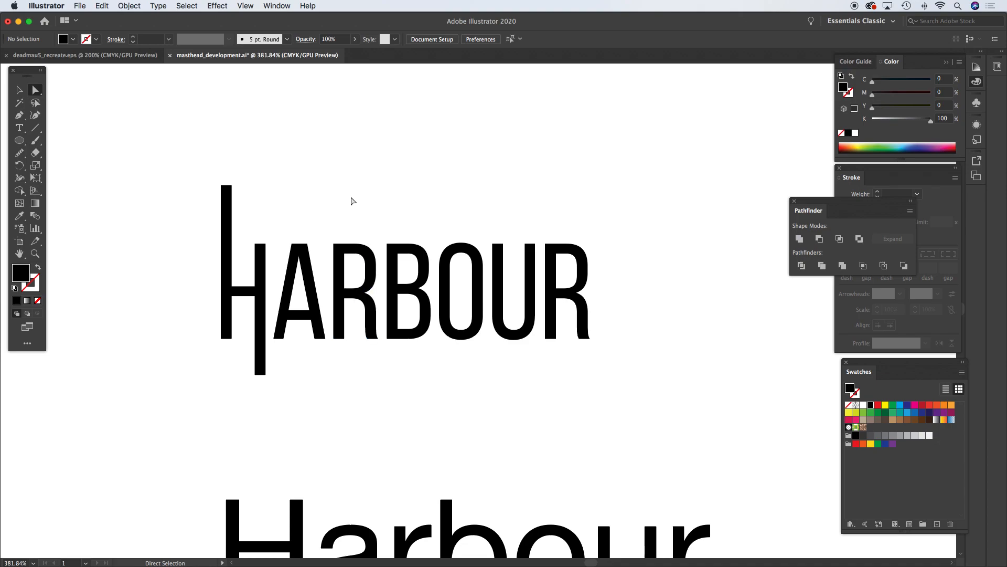
Step: Undo the H stem edits and the outlining of the Bebas Neue HARBOUR text
{"action": "key", "text": "super+z"}
{"action": "left_click", "coordinate": [321, 174]}
{"action": "left_click", "coordinate": [453, 309], "text": "alt+super"}
{"action": "left_click", "coordinate": [453, 309], "text": "alt+super"}
{"action": "left_click", "coordinate": [446, 320], "text": "alt+super"}
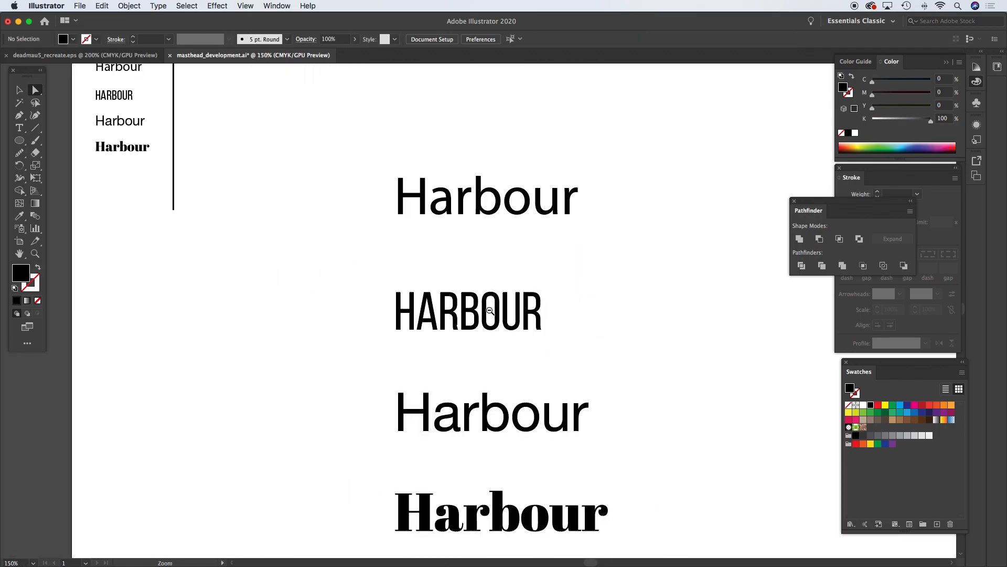
{"action": "left_click", "coordinate": [491, 314], "text": "super"}
{"action": "left_click", "coordinate": [588, 277]}
{"action": "left_click", "coordinate": [515, 294], "text": "alt+super"}
{"action": "left_click_drag", "start_coordinate": [507, 301], "coordinate": [442, 267]}
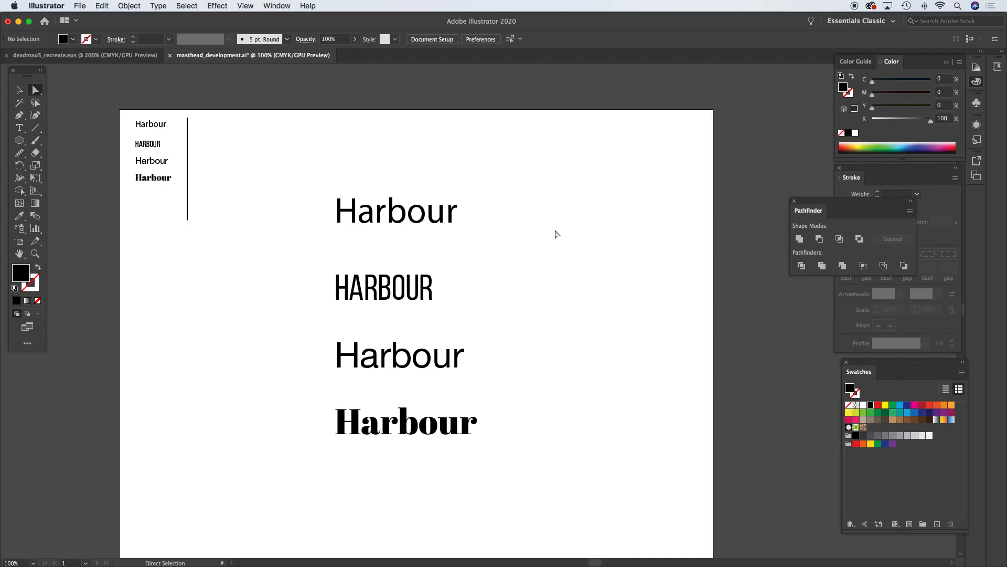
Step: Delete the upper two enlarged Harbour samples, including the Bebas Neue one
{"action": "key", "text": "v"}
{"action": "left_click_drag", "start_coordinate": [325, 199], "coordinate": [529, 346]}
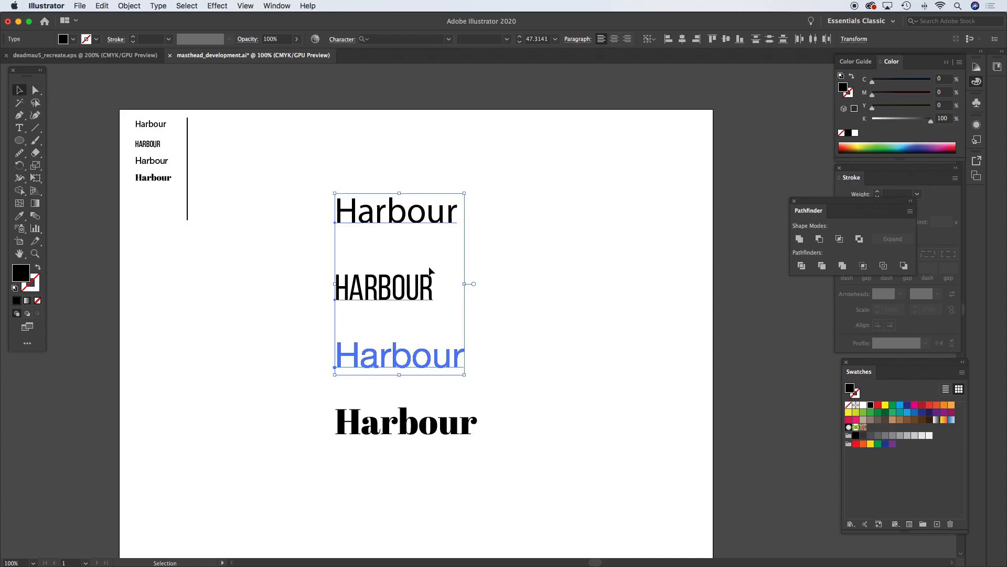
{"action": "left_click", "coordinate": [512, 331]}
{"action": "left_click_drag", "start_coordinate": [299, 189], "coordinate": [476, 305]}
{"action": "left_click_drag", "start_coordinate": [421, 287], "coordinate": [548, 382]}
{"action": "key", "text": "Delete"}
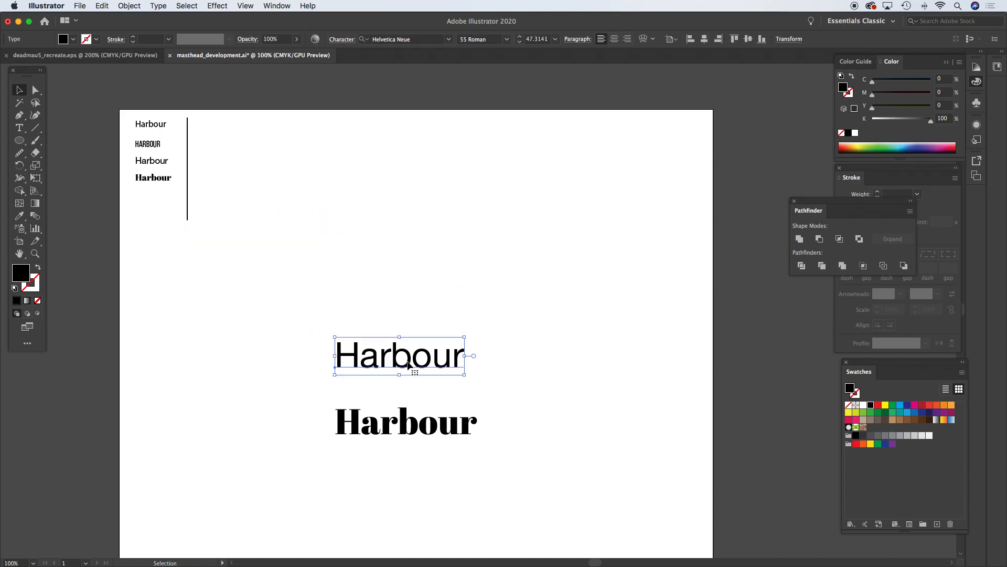
Step: Move the enlarged Helvetica Neue Harbour text up into the space above it
{"action": "left_click_drag", "start_coordinate": [408, 365], "coordinate": [407, 247]}
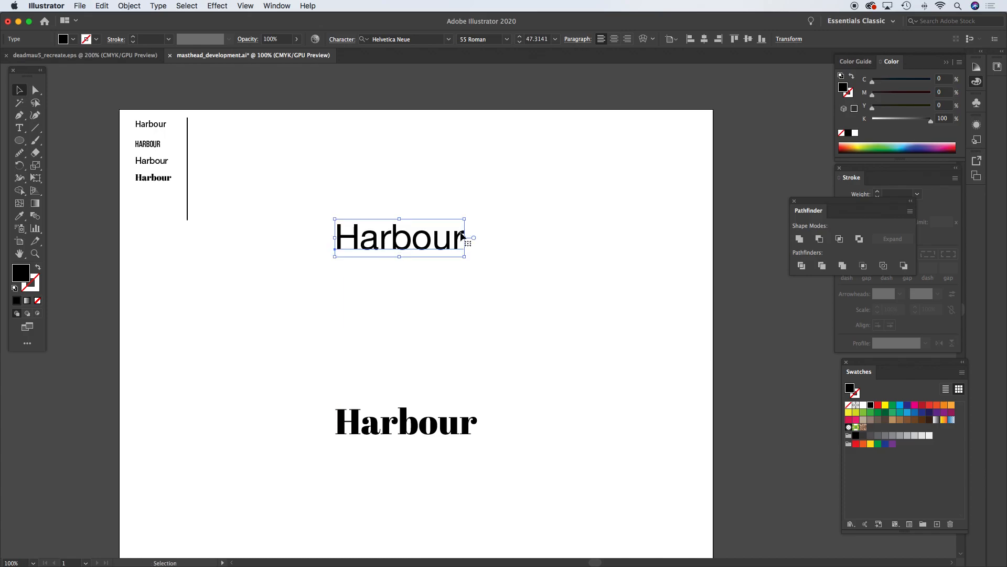
{"action": "left_click", "coordinate": [429, 258]}
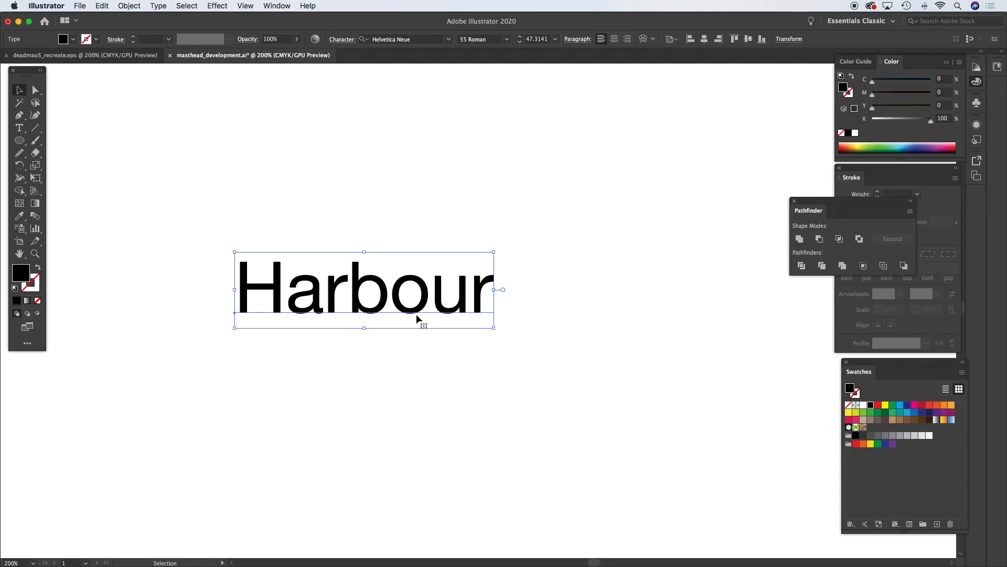
{"action": "left_click", "coordinate": [518, 305]}
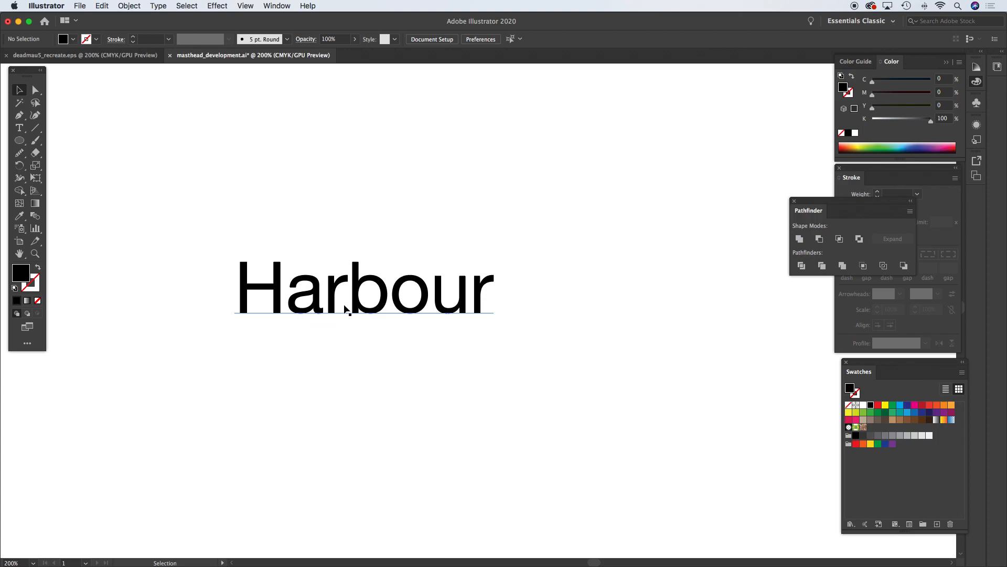
Step: Set the enlarged Helvetica Neue Harbour text to the 73 Bold Extended style
{"action": "left_click", "coordinate": [381, 313]}
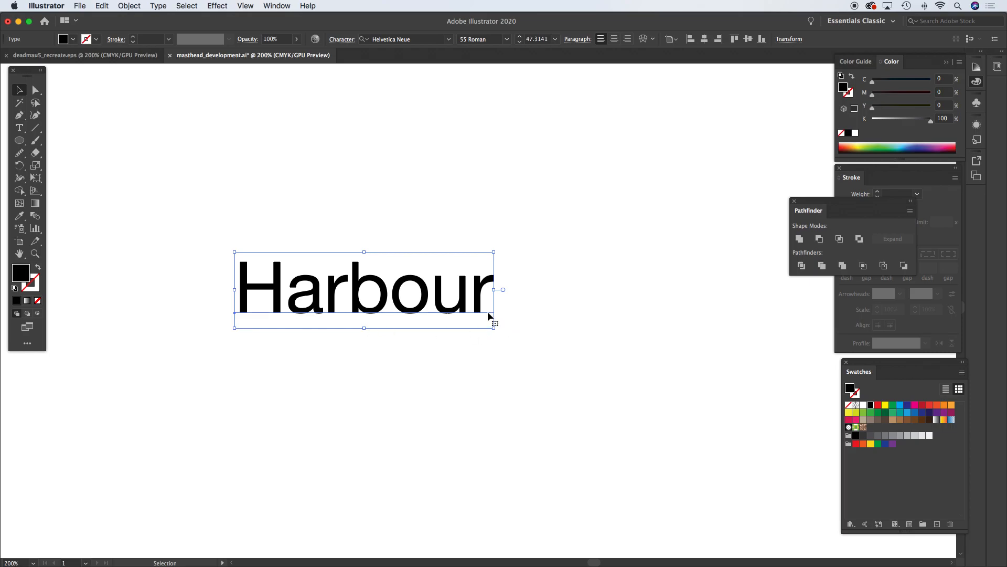
{"action": "left_click", "coordinate": [507, 39]}
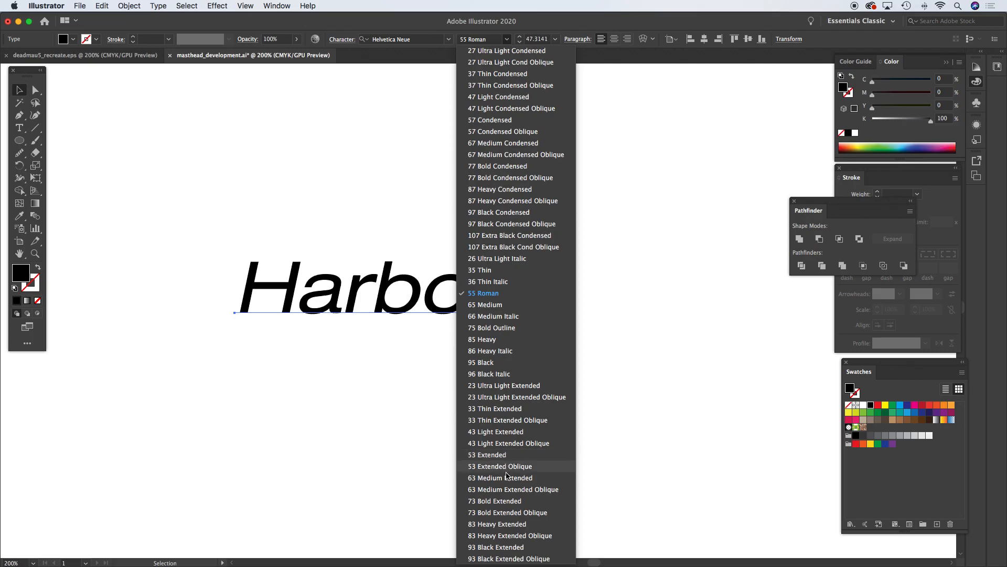
{"action": "left_click", "coordinate": [504, 501]}
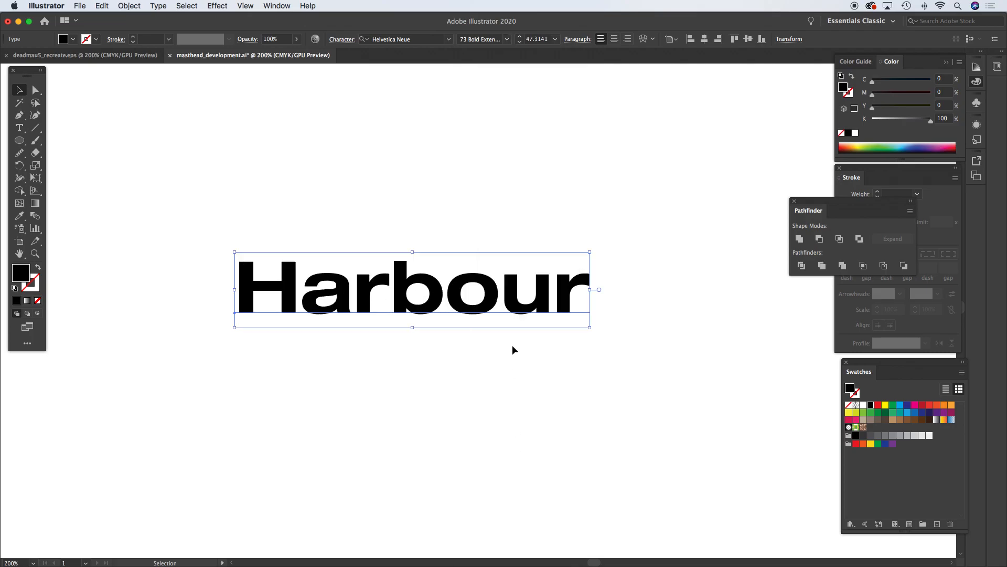
{"action": "left_click", "coordinate": [499, 203]}
{"action": "scroll", "coordinate": [498, 205], "scroll_direction": "down", "scroll_amount": 5}
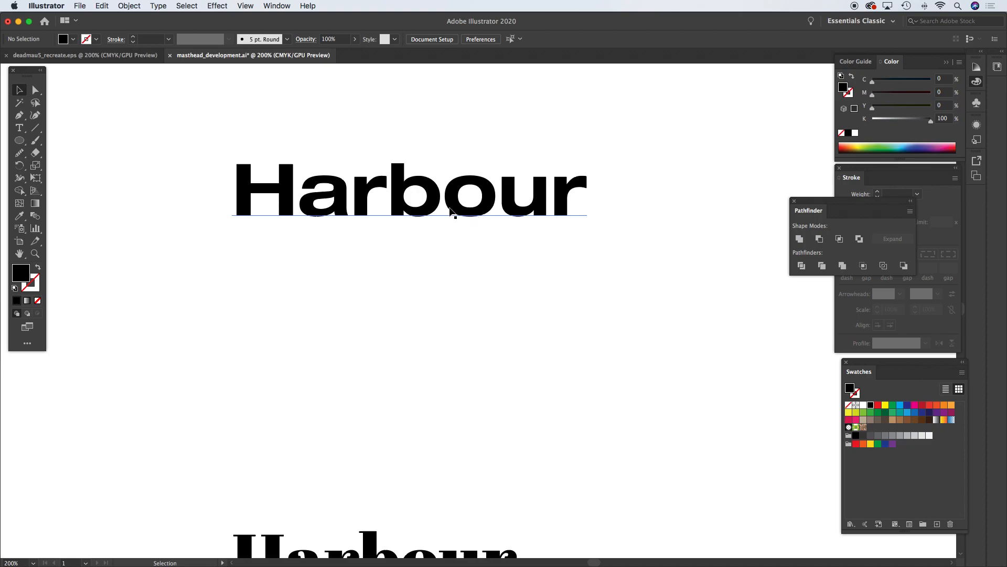
Step: Tighten the tracking of the whole bold extended Harbour word to -20
{"action": "key", "text": "t"}
{"action": "left_click_drag", "start_coordinate": [580, 183], "coordinate": [227, 181]}
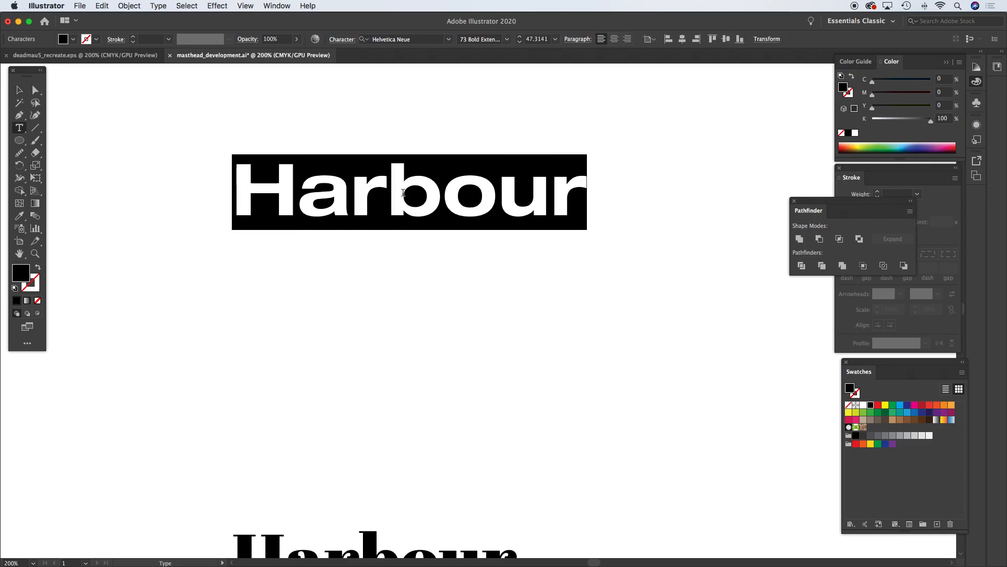
{"action": "key", "text": "alt"}
{"action": "key", "text": "alt+Left"}
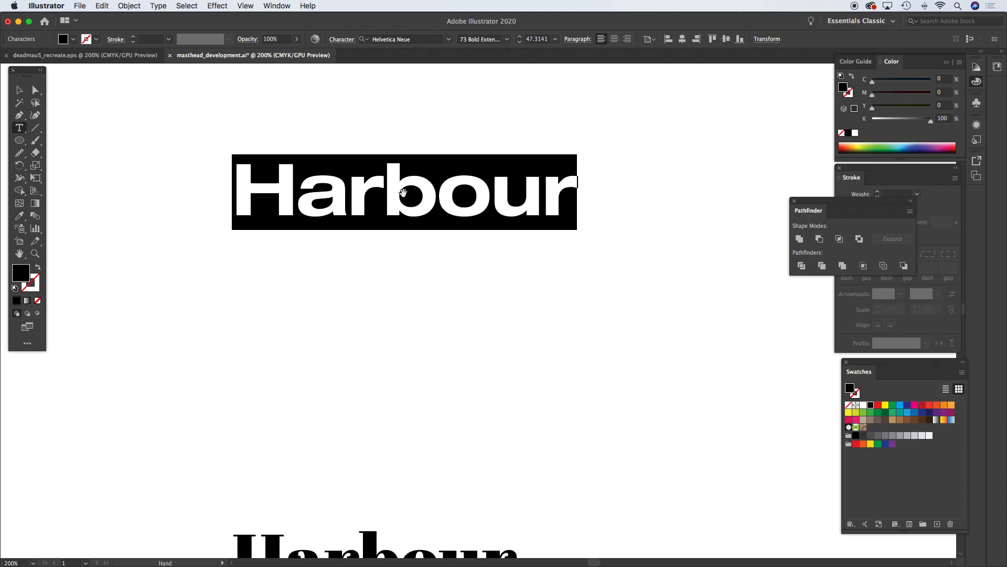
{"action": "key", "text": "alt+Right"}
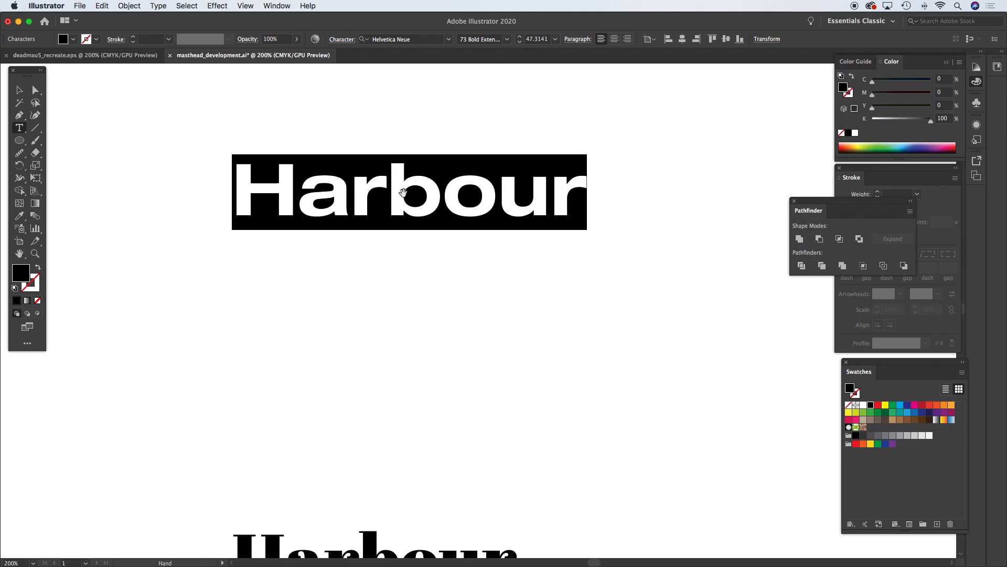
{"action": "key", "text": "alt+Left"}
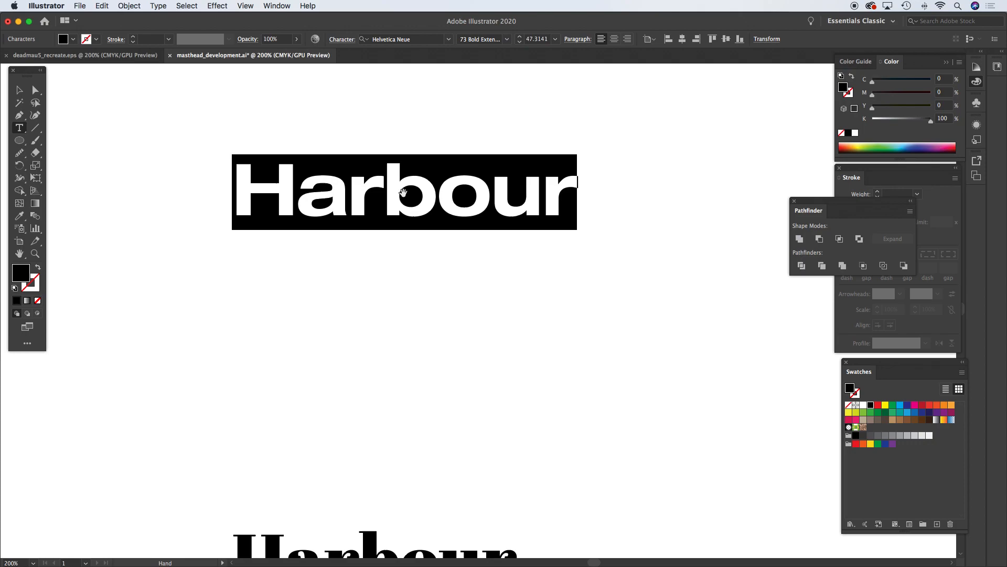
{"action": "key", "text": "alt+Left"}
{"action": "key", "text": "alt+Right"}
{"action": "left_click", "coordinate": [425, 194]}
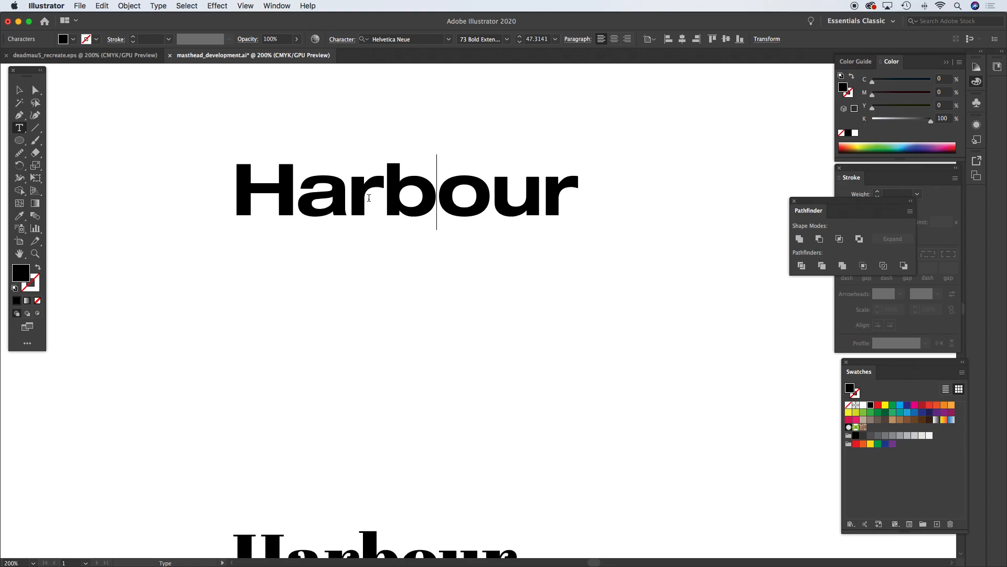
Step: Tighten the kerning between the H and the a to -20
{"action": "left_click", "coordinate": [299, 194]}
{"action": "key", "text": "alt+Left"}
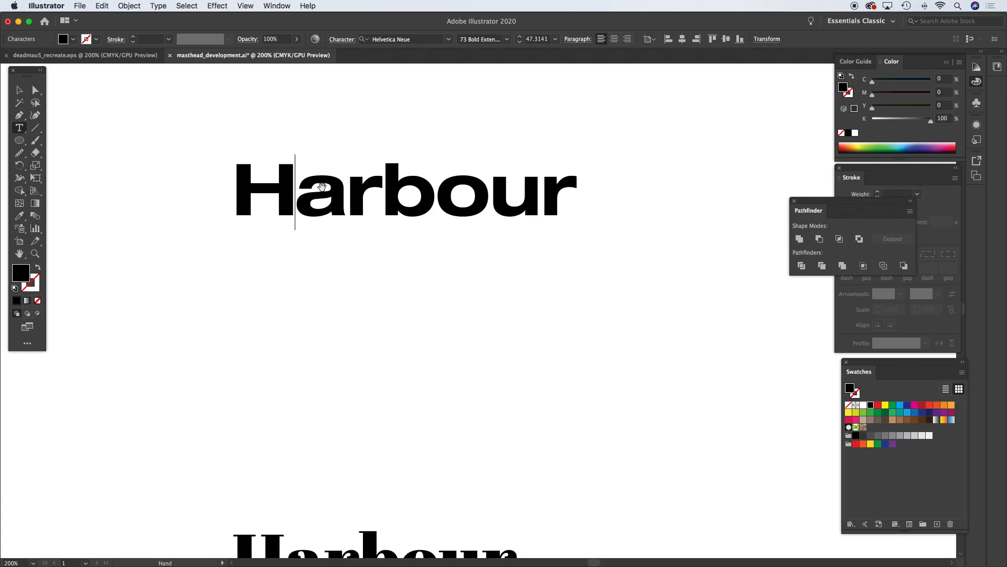
{"action": "key", "text": "alt+Left"}
{"action": "key", "text": "alt+Right"}
Step: Show the Character settings on their own beside the Harbour text, with the Layers list closed
{"action": "left_click", "coordinate": [272, 5]}
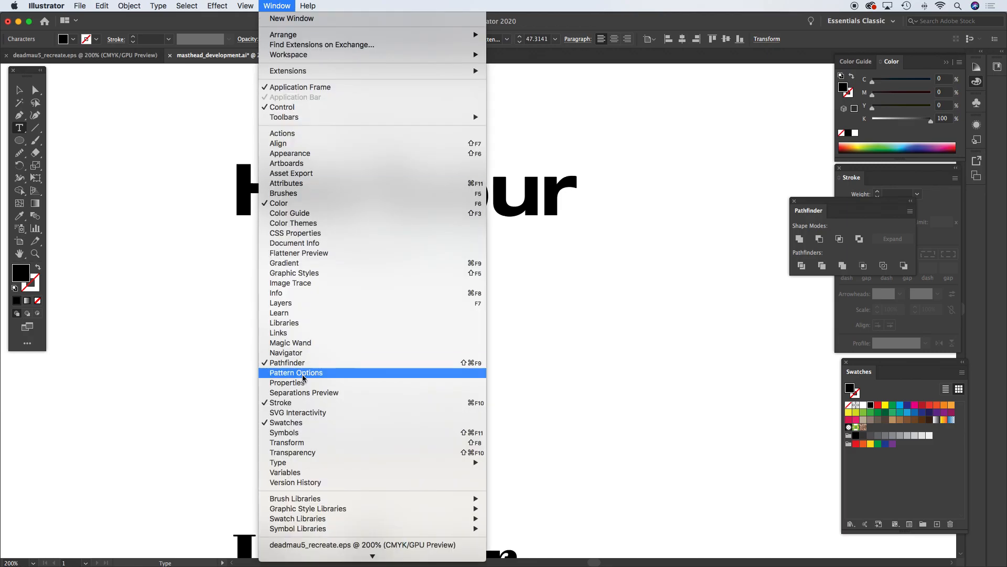
{"action": "mouse_move", "coordinate": [311, 467]}
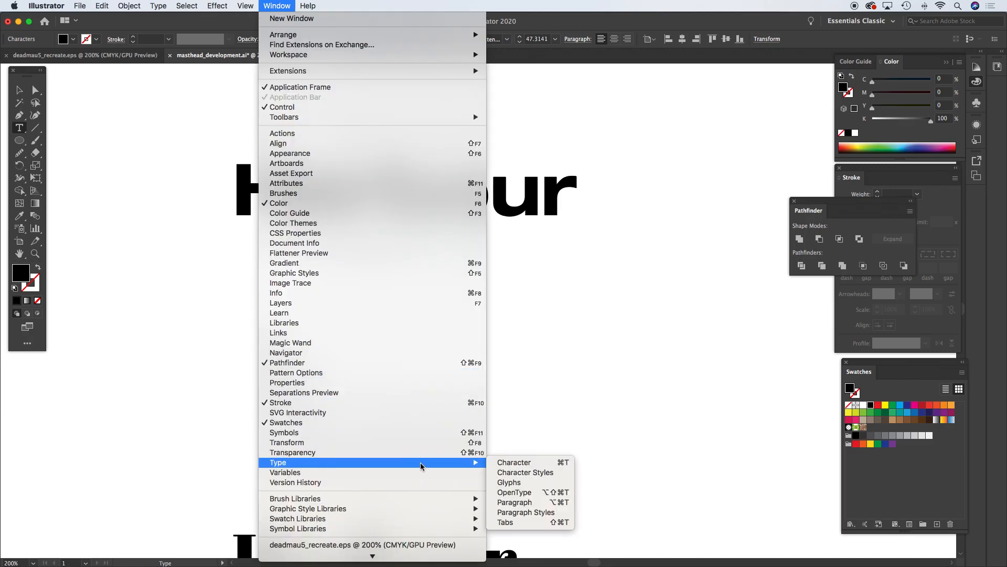
{"action": "left_click", "coordinate": [516, 463]}
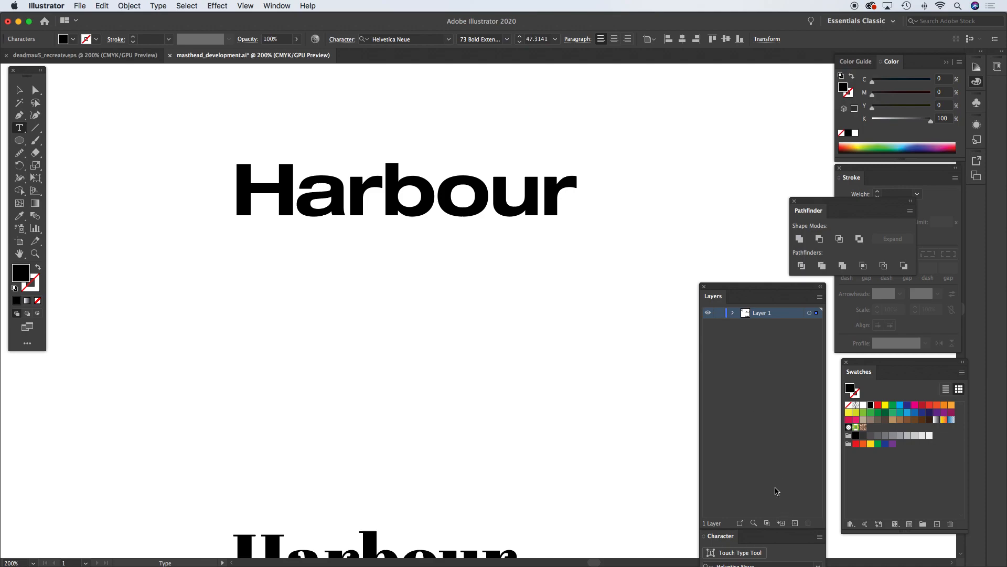
{"action": "left_click_drag", "start_coordinate": [728, 284], "coordinate": [691, 75]}
{"action": "left_click_drag", "start_coordinate": [684, 328], "coordinate": [690, 95]}
{"action": "left_click", "coordinate": [667, 78]}
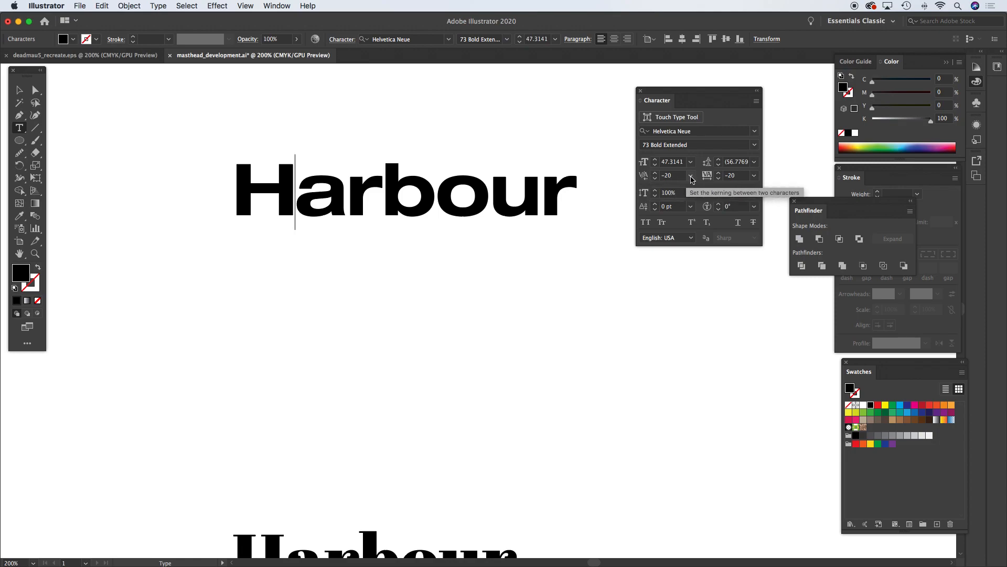
Step: Try other kerning values between the H and the a in the Character settings
{"action": "left_click", "coordinate": [691, 175]}
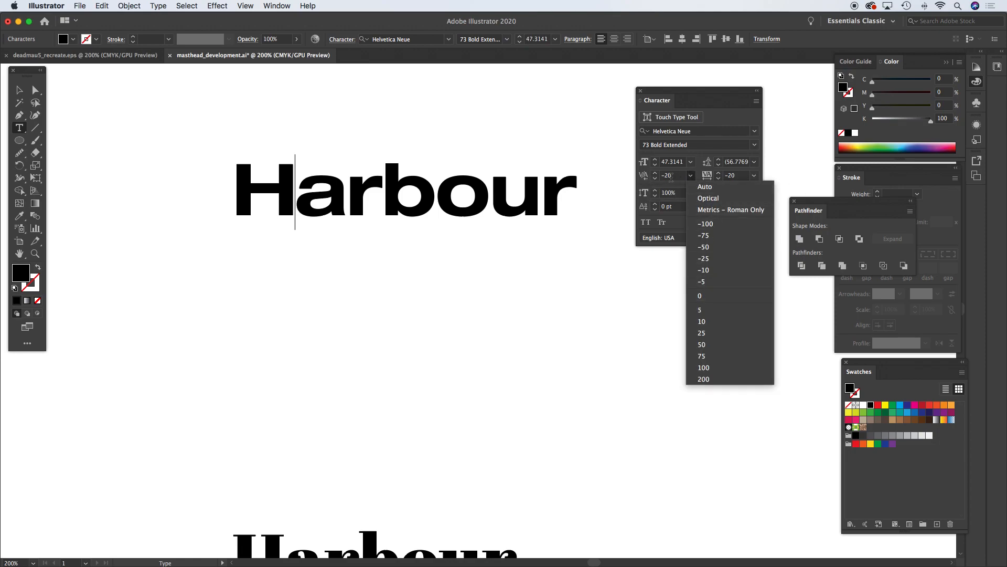
{"action": "left_click", "coordinate": [666, 177]}
{"action": "type", "text": "-19"}
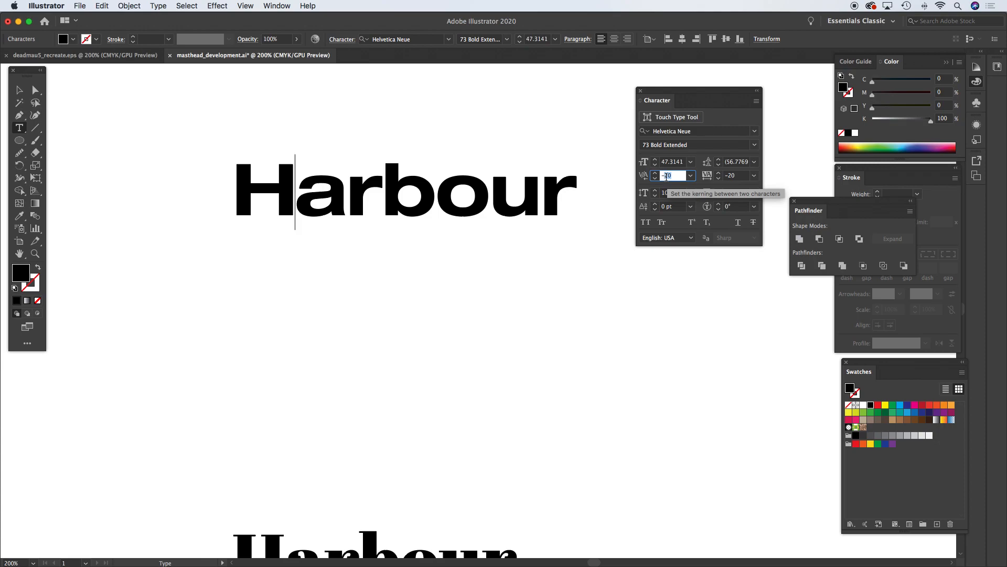
{"action": "key", "text": "Up"}
{"action": "key", "text": "Down"}
{"action": "key", "text": "Down"}
{"action": "left_click", "coordinate": [673, 176]}
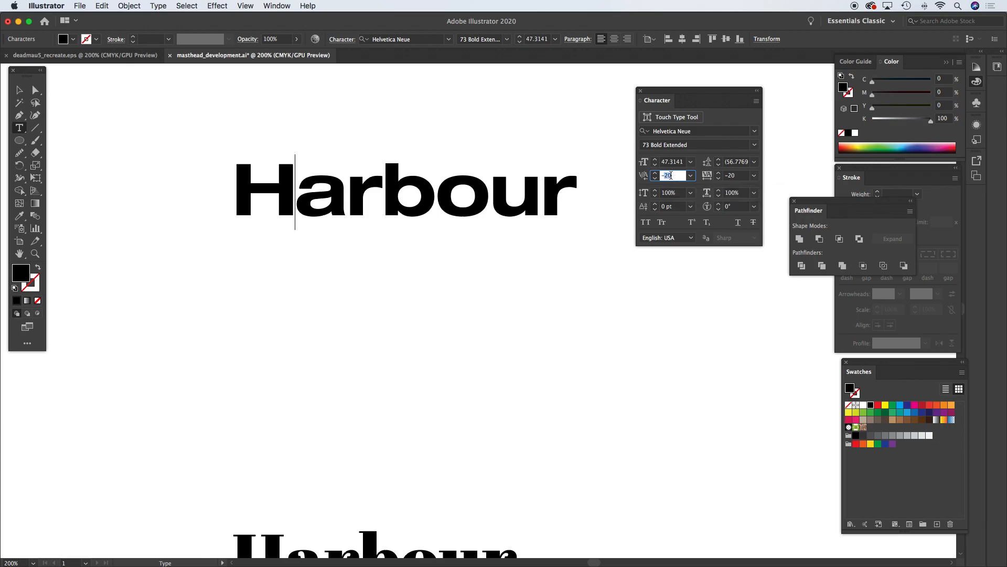
Step: Kern the a–r pair to -20, tighten the o–u and u–r pairs by one step, and deselect the text
{"action": "left_click", "coordinate": [304, 200]}
{"action": "left_click", "coordinate": [350, 191]}
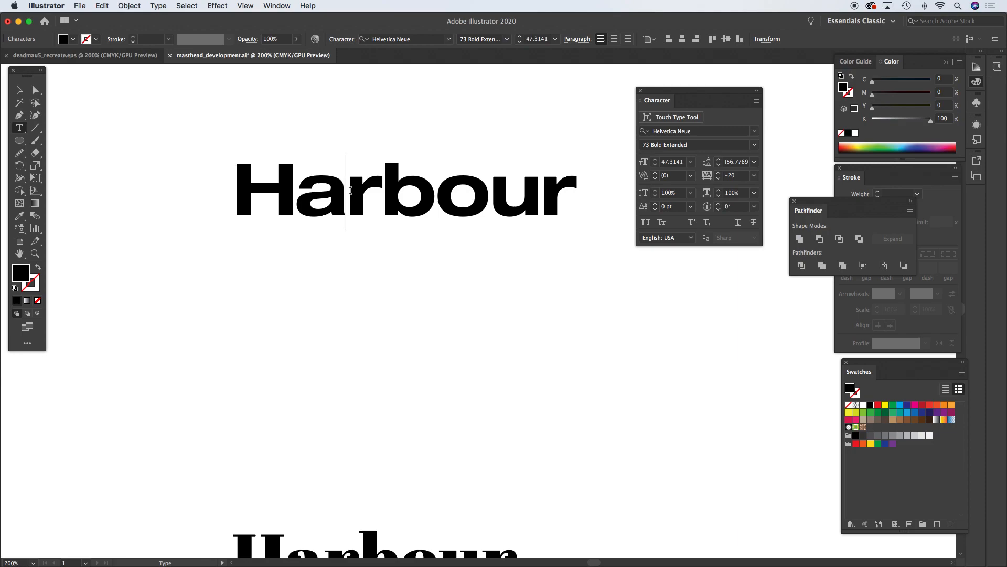
{"action": "key", "text": "alt+Left"}
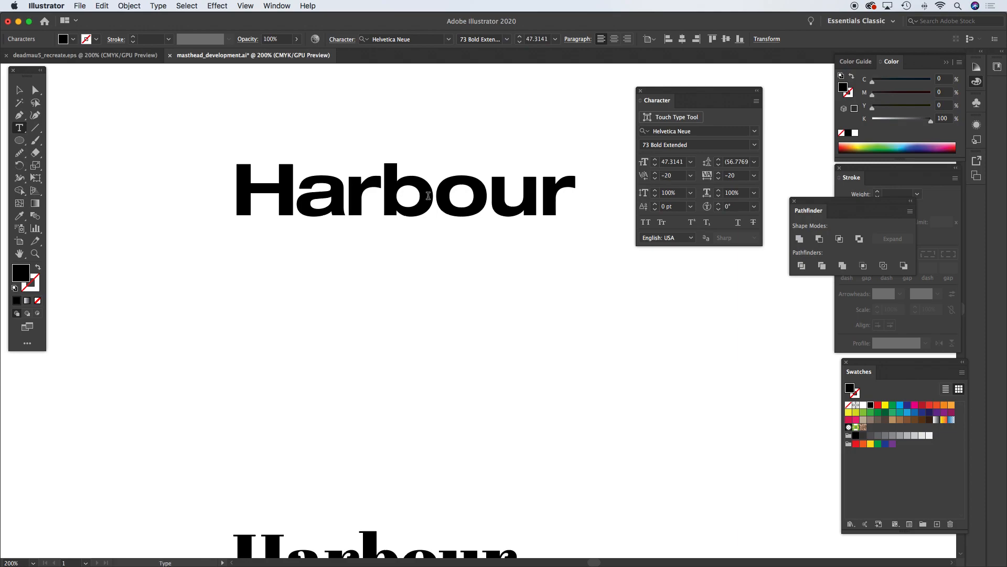
{"action": "left_click", "coordinate": [488, 193]}
{"action": "key", "text": "alt+Left"}
{"action": "left_click", "coordinate": [536, 192]}
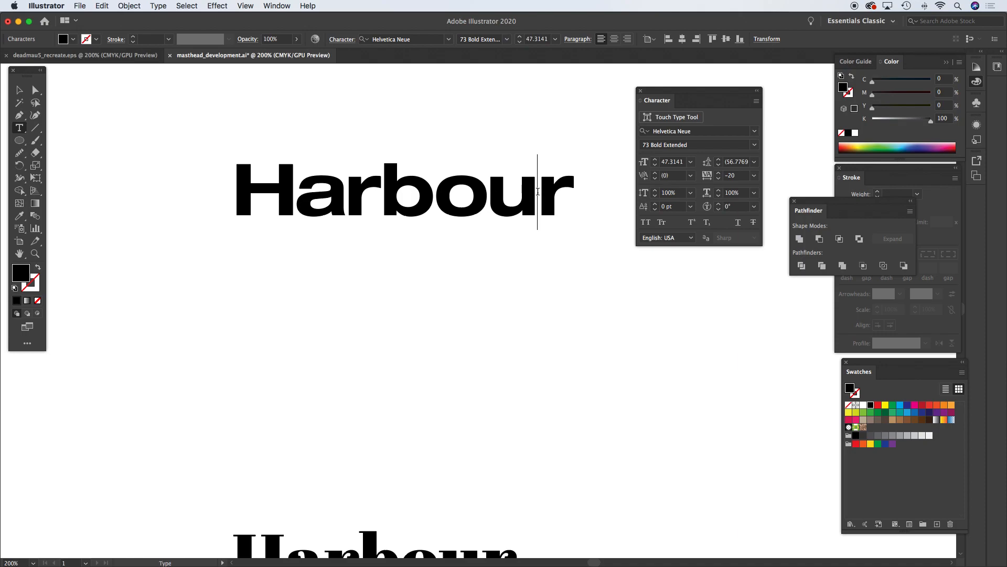
{"action": "key", "text": "alt+Left"}
{"action": "left_click", "coordinate": [19, 90]}
{"action": "left_click", "coordinate": [175, 114]}
Step: Bring both remaining enlarged Harbour samples into view and move the Character settings away from them
{"action": "left_click", "coordinate": [452, 330], "text": "alt+super"}
{"action": "left_click", "coordinate": [442, 307], "text": "alt+super"}
{"action": "left_click_drag", "start_coordinate": [467, 292], "coordinate": [436, 301]}
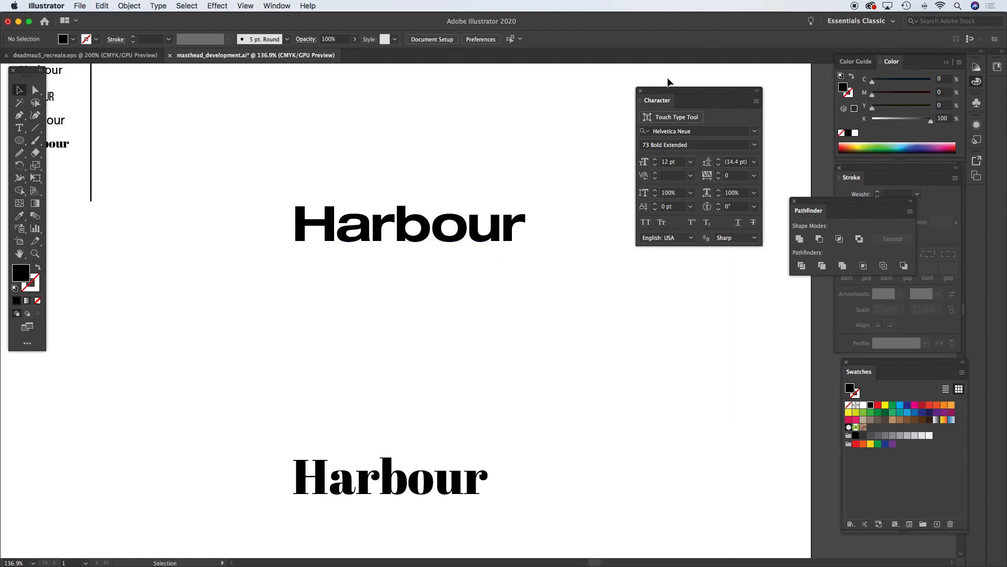
{"action": "left_click_drag", "start_coordinate": [652, 93], "coordinate": [706, 81]}
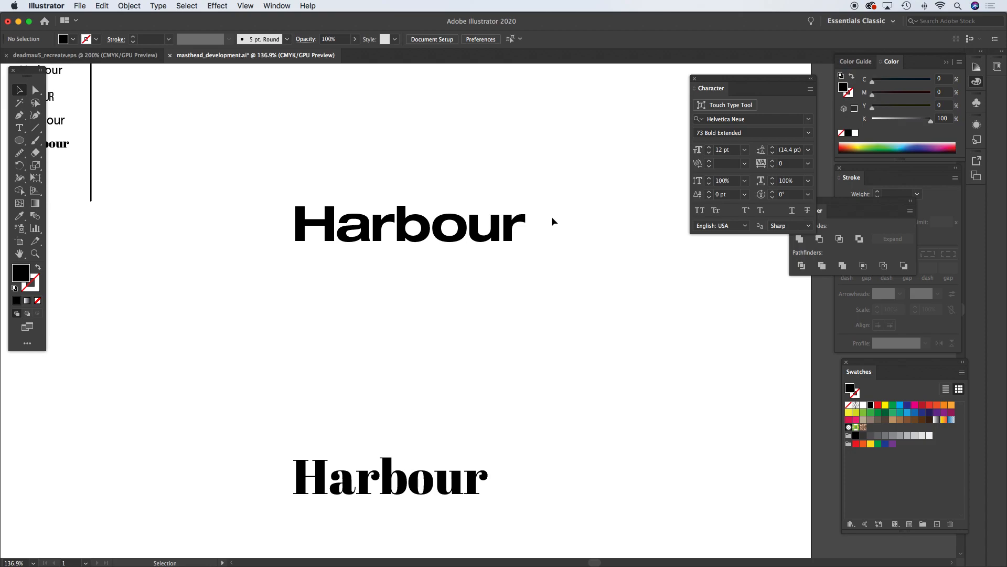
Step: Move the enlarged Helvetica Neue Harbour up beside the vertical divider, level with the small typeface samples
{"action": "left_click_drag", "start_coordinate": [389, 263], "coordinate": [387, 160]}
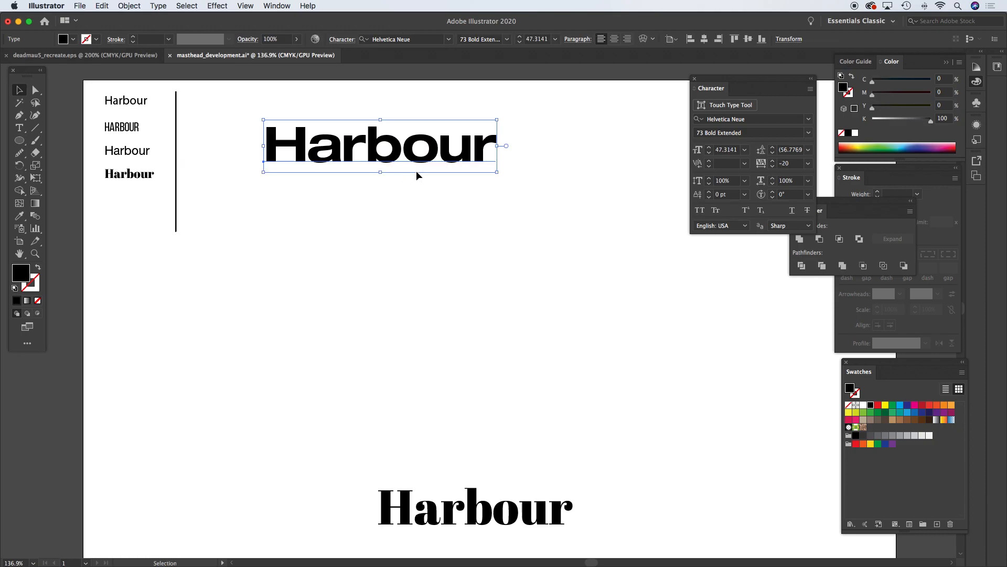
{"action": "scroll", "coordinate": [425, 209], "scroll_direction": "up", "scroll_amount": 1}
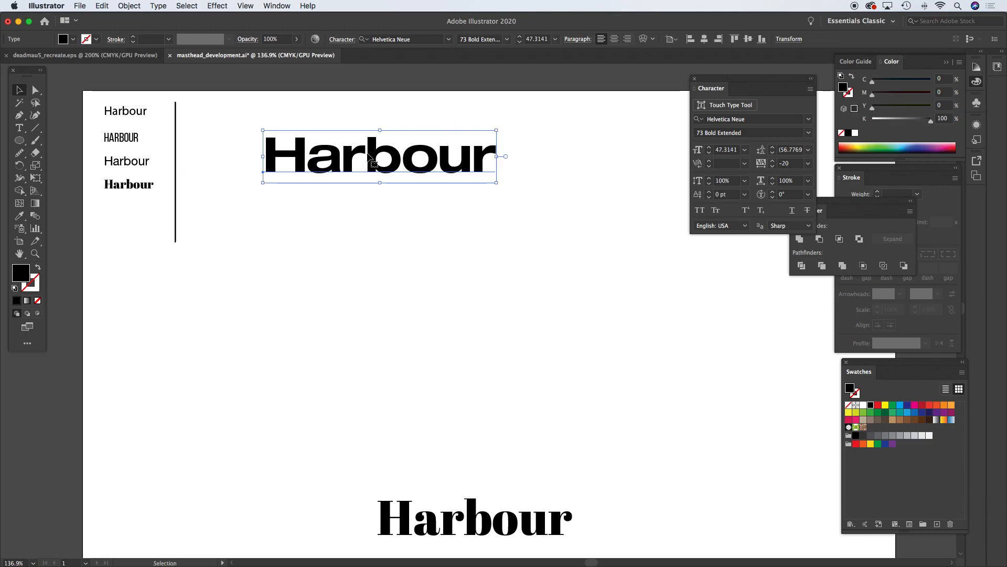
Step: Try a tracking of 40 on the enlarged Helvetica Neue Harbour, return it to -20, and deselect the text
{"action": "key", "text": "t"}
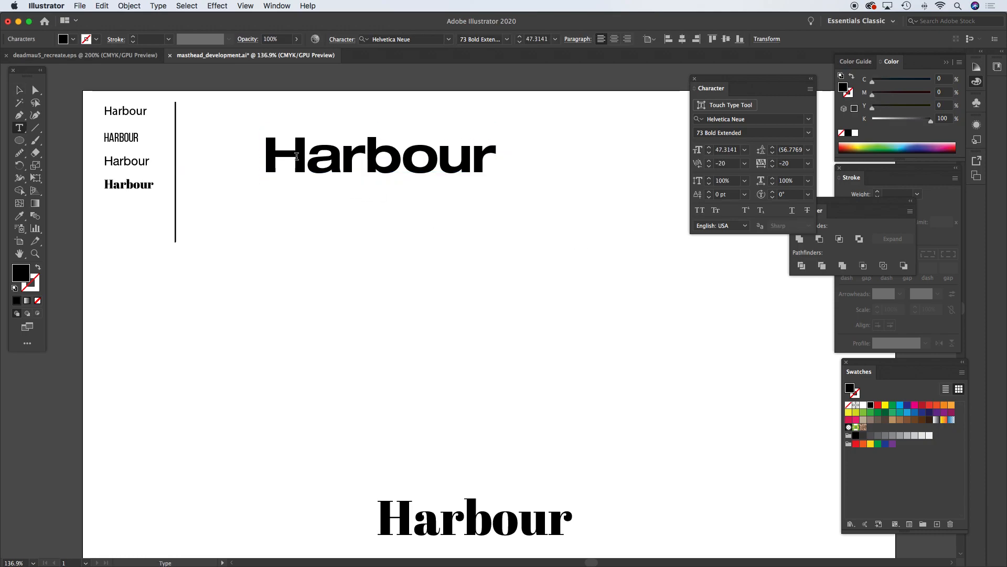
{"action": "left_click_drag", "start_coordinate": [304, 157], "coordinate": [475, 164]}
{"action": "left_click_drag", "start_coordinate": [275, 152], "coordinate": [517, 156]}
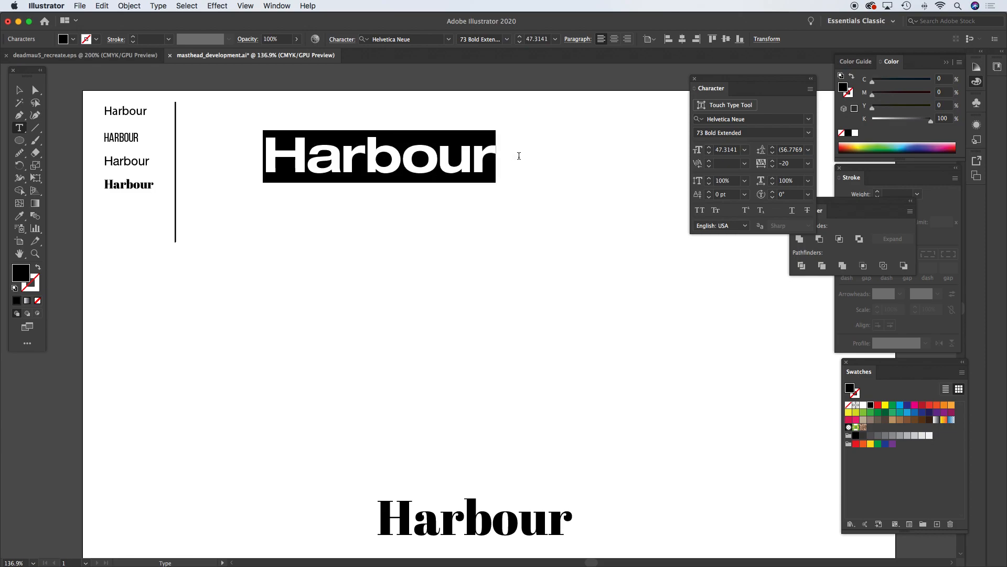
{"action": "key", "text": "alt+Right"}
{"action": "key", "text": "alt+Right"}
{"action": "key", "text": "alt+Right"}
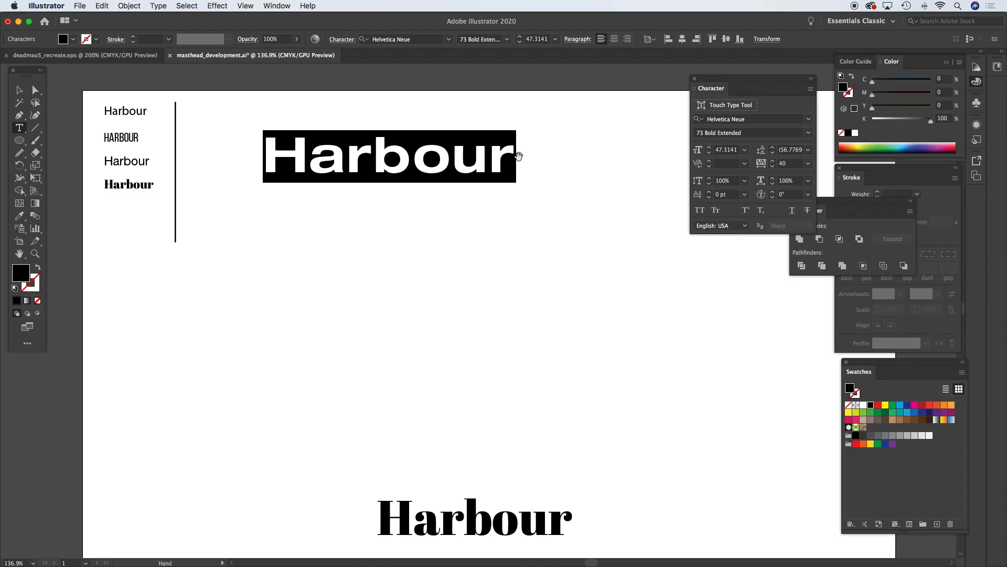
{"action": "key", "text": "alt+Left"}
{"action": "key", "text": "alt+Left"}
{"action": "key", "text": "alt+Left"}
{"action": "left_click", "coordinate": [365, 156]}
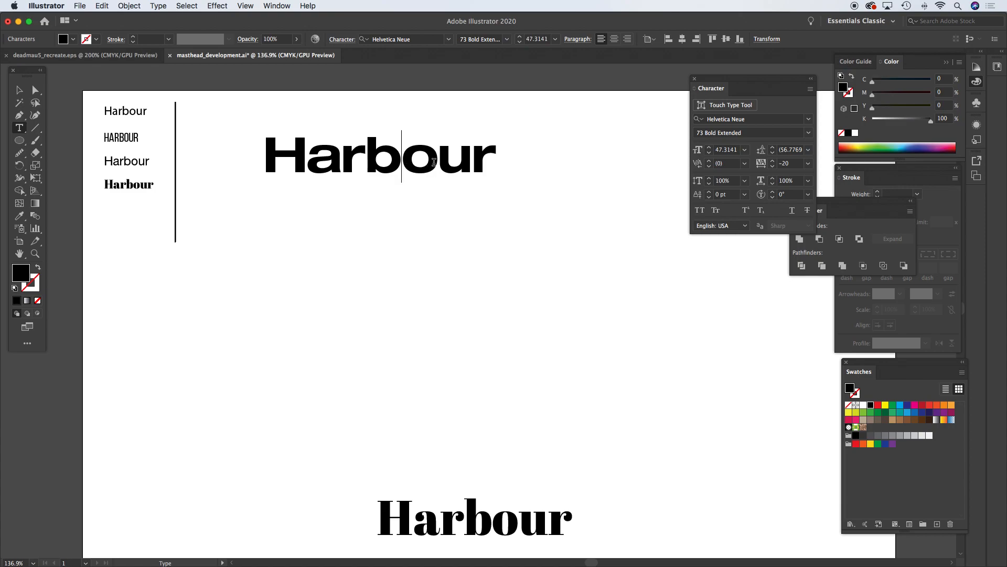
{"action": "left_click", "coordinate": [19, 90]}
{"action": "left_click", "coordinate": [341, 265]}
{"action": "left_click_drag", "start_coordinate": [410, 324], "coordinate": [397, 300]}
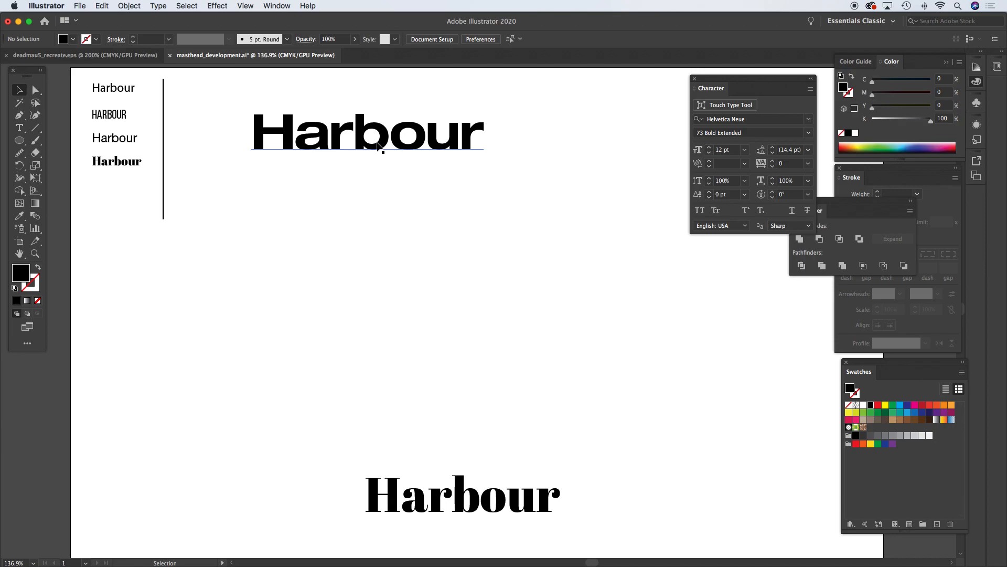
Step: Duplicate the enlarged Helvetica Neue Harbour directly below and change the copy's case to UPPERCASE
{"action": "left_click_drag", "start_coordinate": [383, 158], "coordinate": [383, 321]}
{"action": "key", "text": "Delete"}
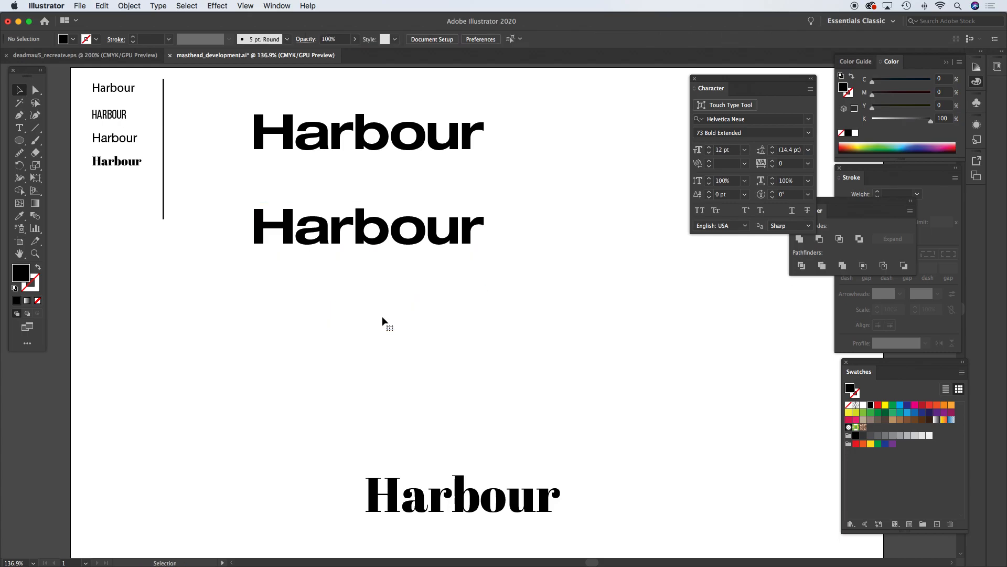
{"action": "left_click", "coordinate": [387, 235]}
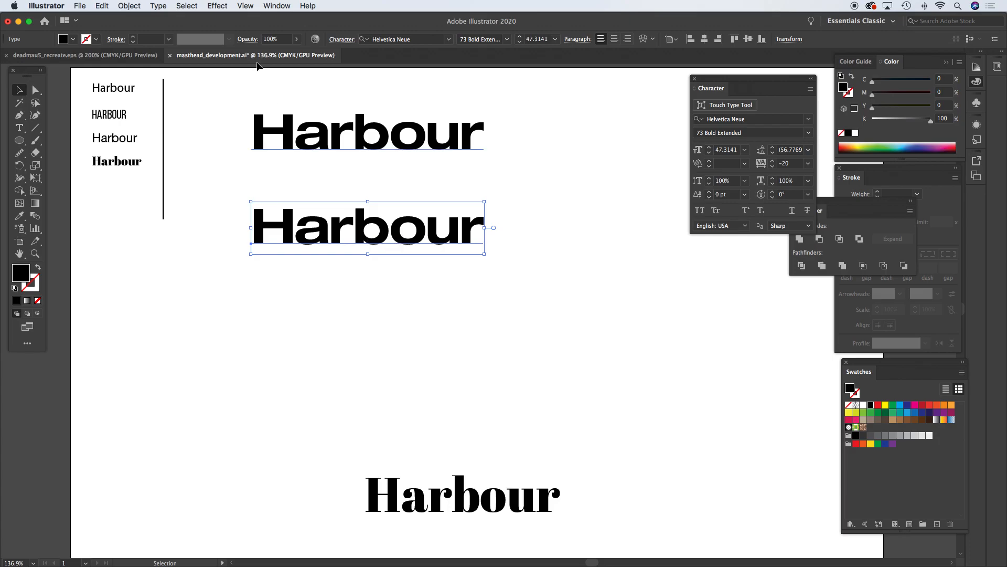
{"action": "left_click", "coordinate": [159, 6]}
{"action": "mouse_move", "coordinate": [184, 158]}
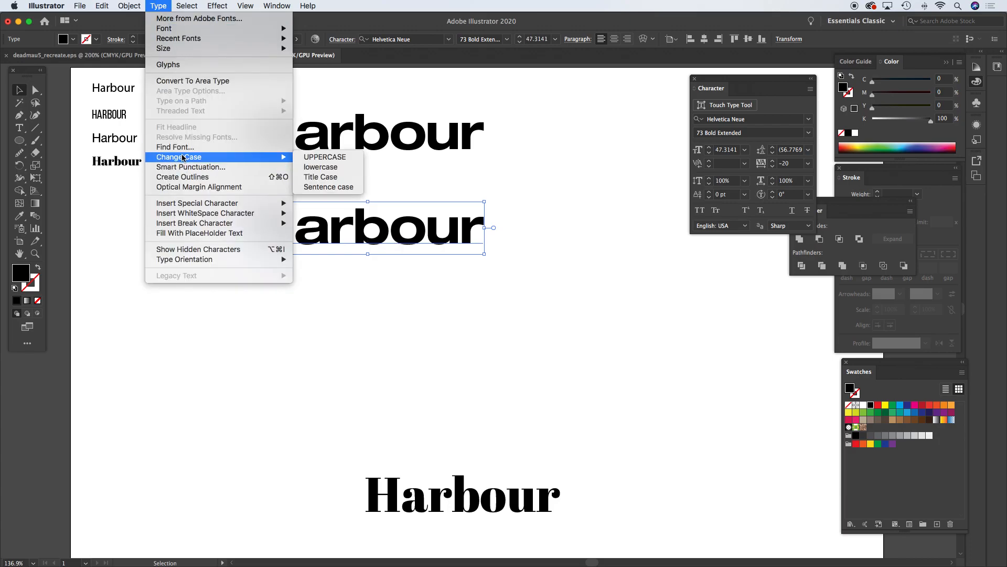
{"action": "left_click", "coordinate": [332, 157]}
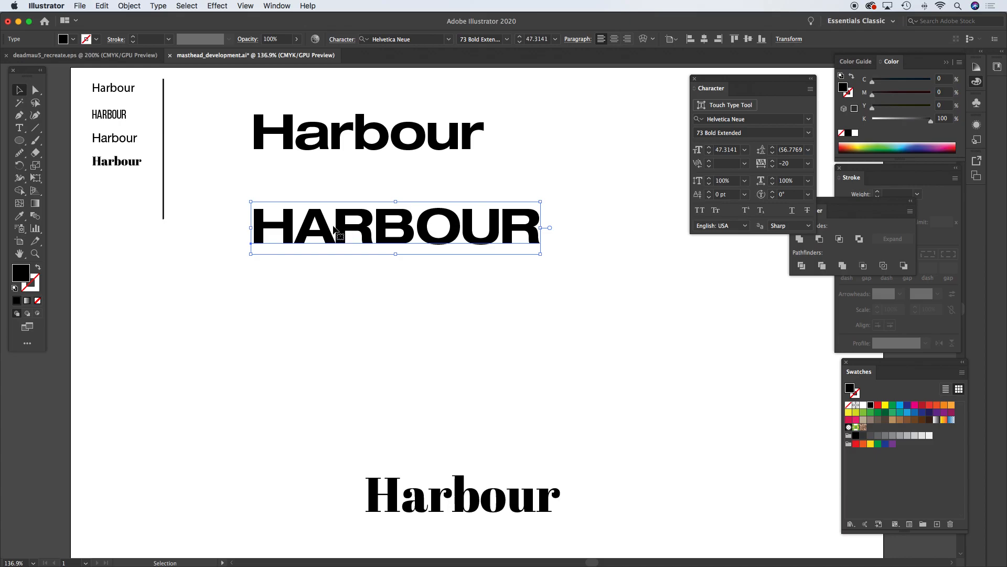
{"action": "left_click", "coordinate": [581, 260]}
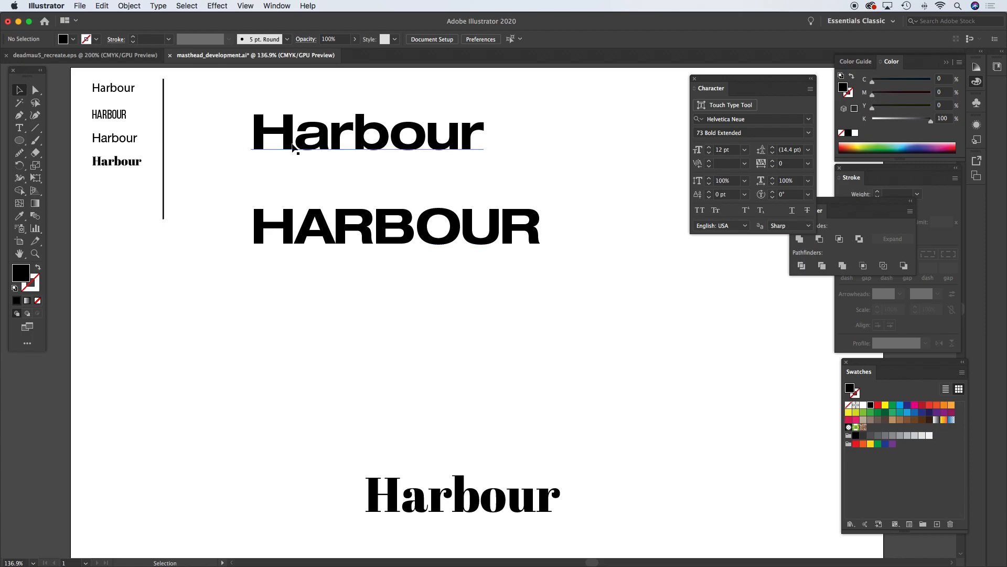
Step: In the uppercase HARBOUR, loosen the H–A and A–R pairs by one kerning step and kern B–O to -20
{"action": "double_click", "coordinate": [303, 231]}
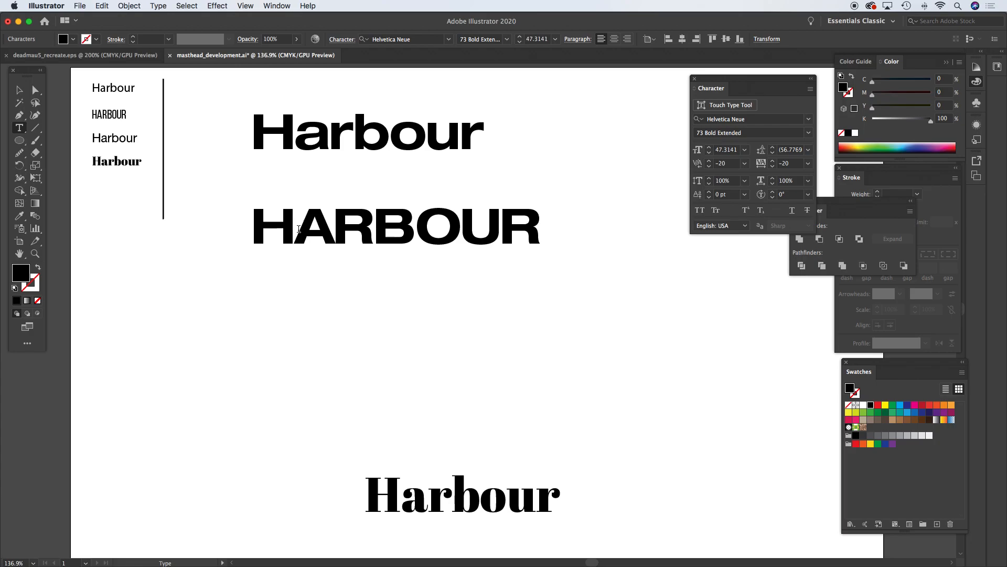
{"action": "key", "text": "alt+Right"}
{"action": "left_click", "coordinate": [333, 225]}
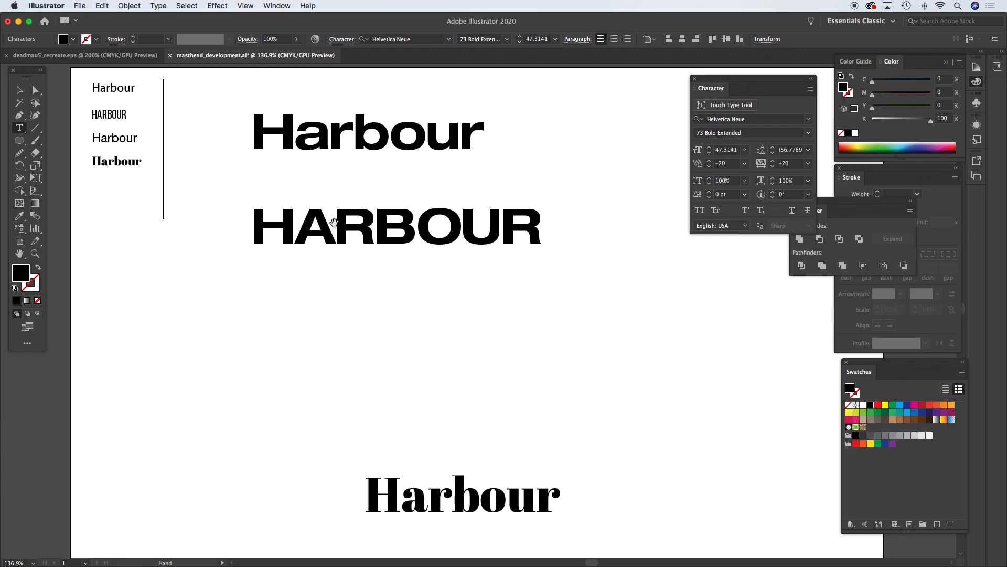
{"action": "key", "text": "alt+Right"}
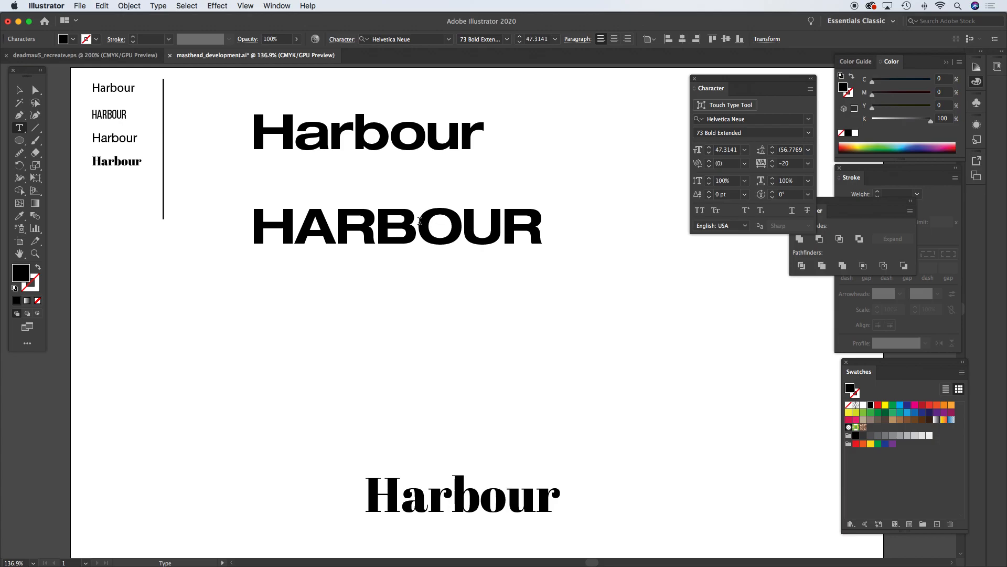
{"action": "key", "text": "alt+Left"}
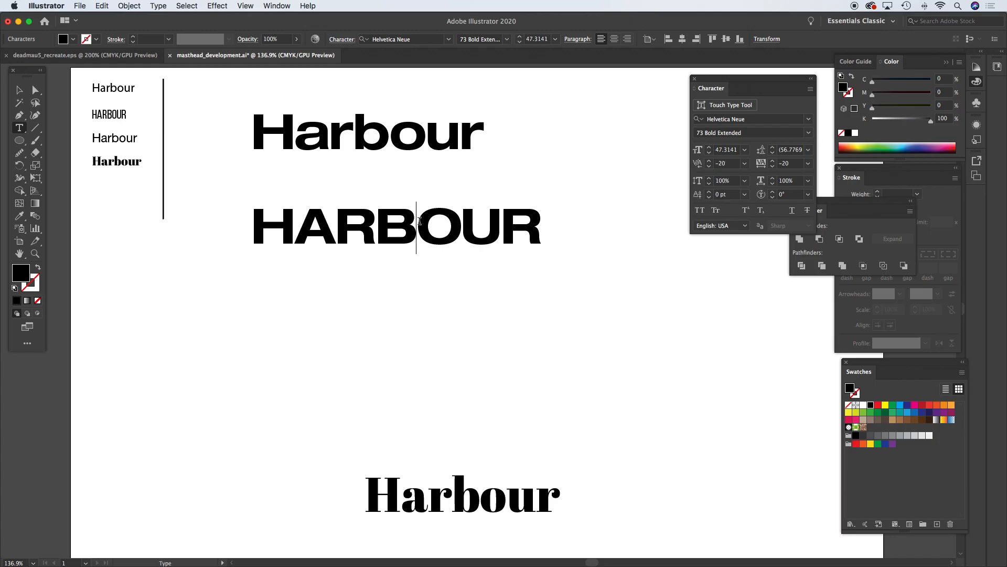
Step: Move the uppercase HARBOUR closer under its mixed-case version and bring the enlarged Abril Fatface Harbour up beneath them, left-aligned
{"action": "left_click", "coordinate": [23, 93]}
{"action": "left_click", "coordinate": [184, 331]}
{"action": "left_click_drag", "start_coordinate": [354, 233], "coordinate": [355, 205]}
{"action": "left_click", "coordinate": [442, 298]}
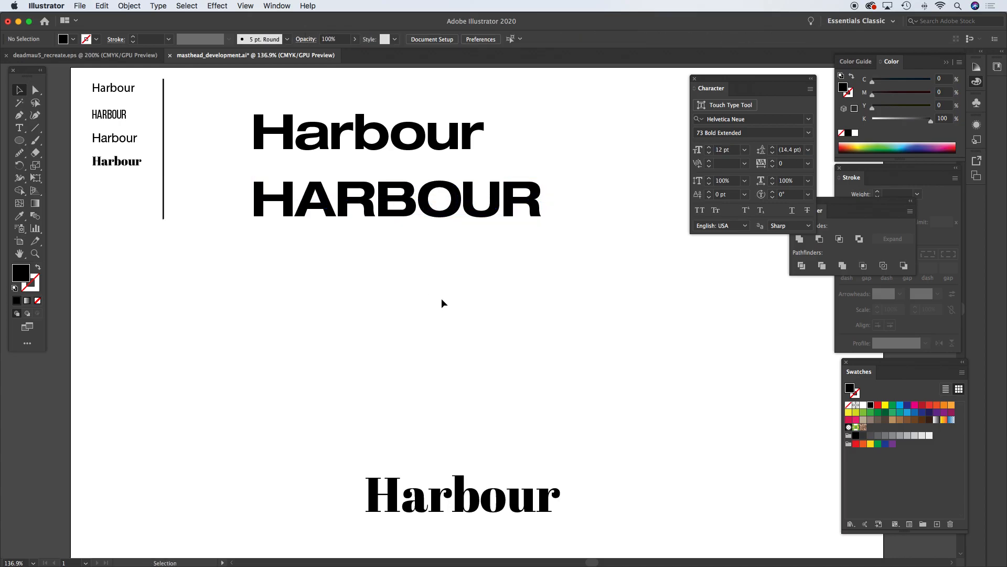
{"action": "left_click_drag", "start_coordinate": [436, 295], "coordinate": [433, 261]}
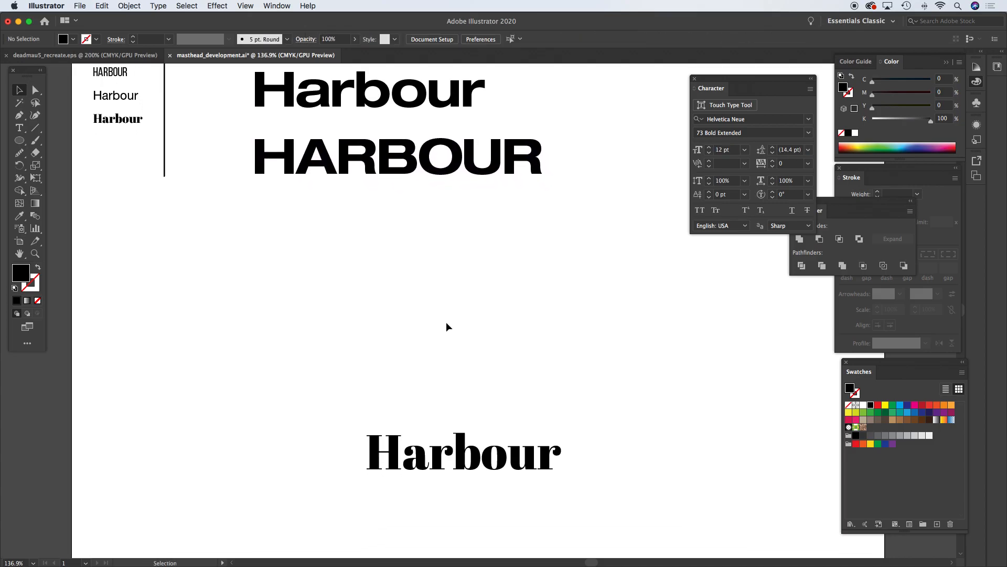
{"action": "left_click_drag", "start_coordinate": [474, 461], "coordinate": [361, 307]}
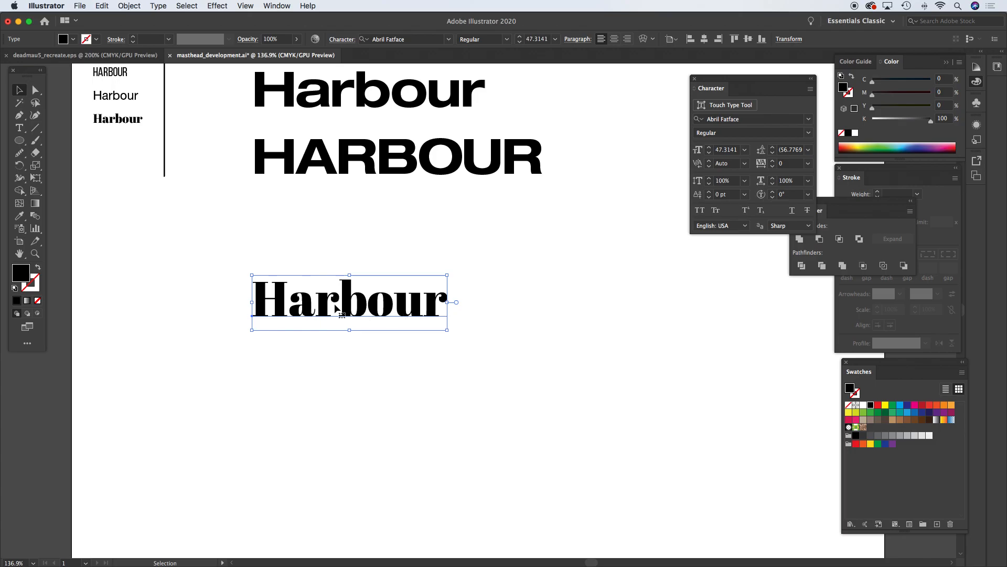
Step: Tighten the H–a and r–b pairs of the Abril Fatface Harbour by one kerning step, kern o–u to -20, and deselect it
{"action": "left_click", "coordinate": [384, 343], "text": "super"}
{"action": "left_click", "coordinate": [480, 308], "text": "super"}
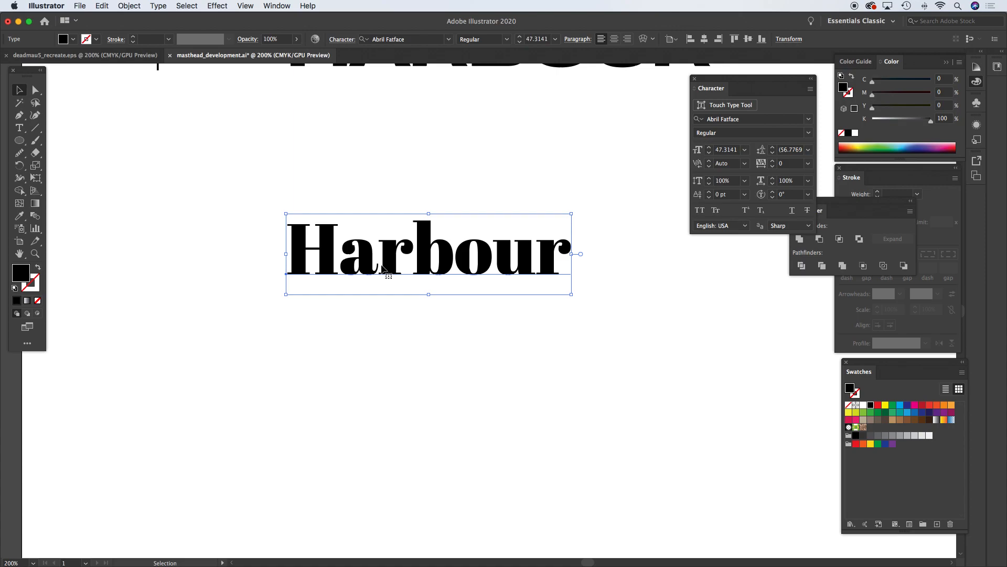
{"action": "key", "text": "space"}
{"action": "mouse_move", "coordinate": [446, 300]}
{"action": "left_mouse_down"}
{"action": "mouse_move", "coordinate": [433, 465]}
{"action": "mouse_move", "coordinate": [432, 286]}
{"action": "left_mouse_up"}
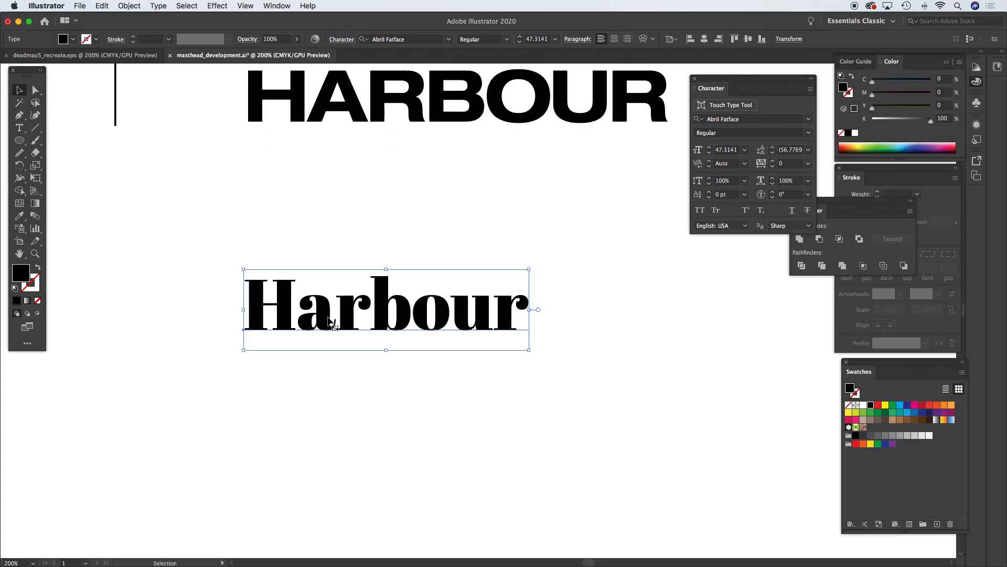
{"action": "double_click", "coordinate": [362, 320]}
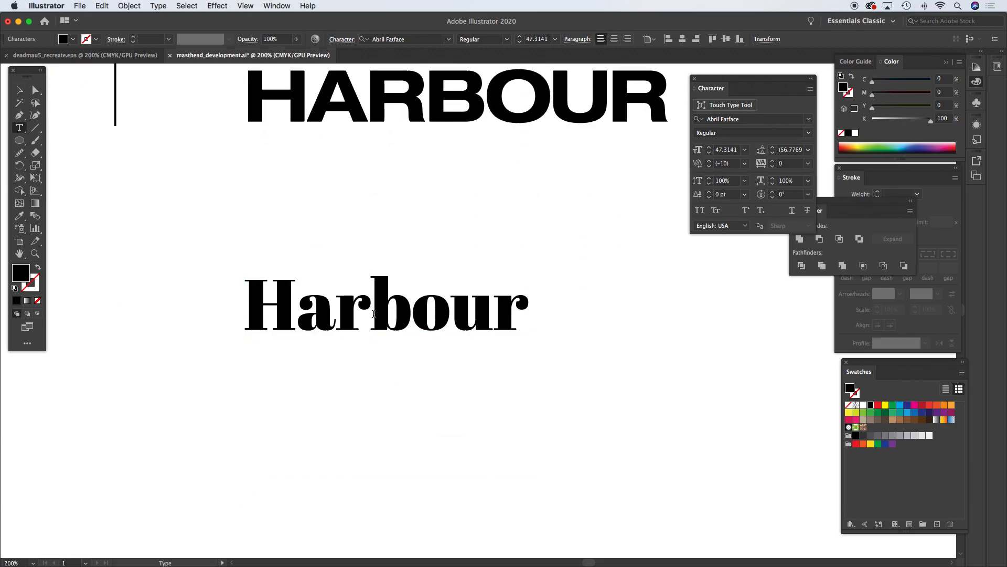
{"action": "left_click", "coordinate": [297, 314]}
{"action": "key", "text": "alt+Left"}
{"action": "key", "text": "Right"}
{"action": "key", "text": "Right"}
{"action": "key", "text": "alt+Left"}
{"action": "key", "text": "Right"}
{"action": "key", "text": "Right"}
{"action": "key", "text": "alt+Left"}
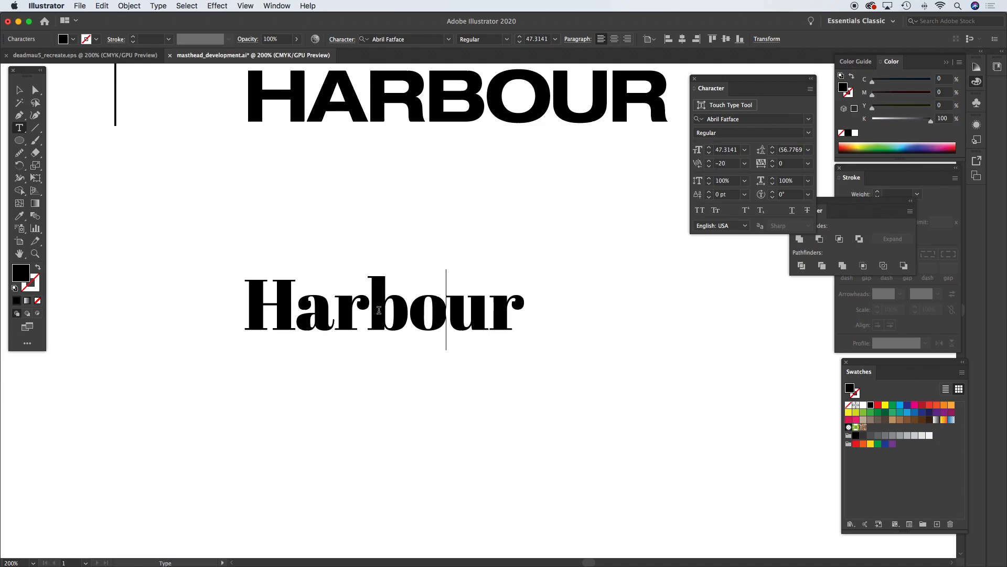
{"action": "left_click", "coordinate": [19, 90]}
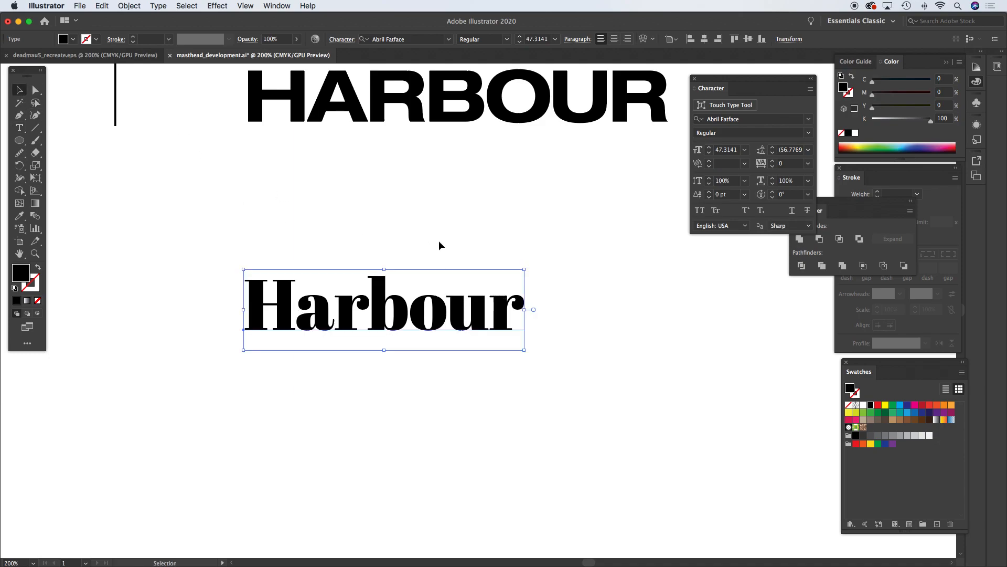
{"action": "left_click", "coordinate": [457, 241]}
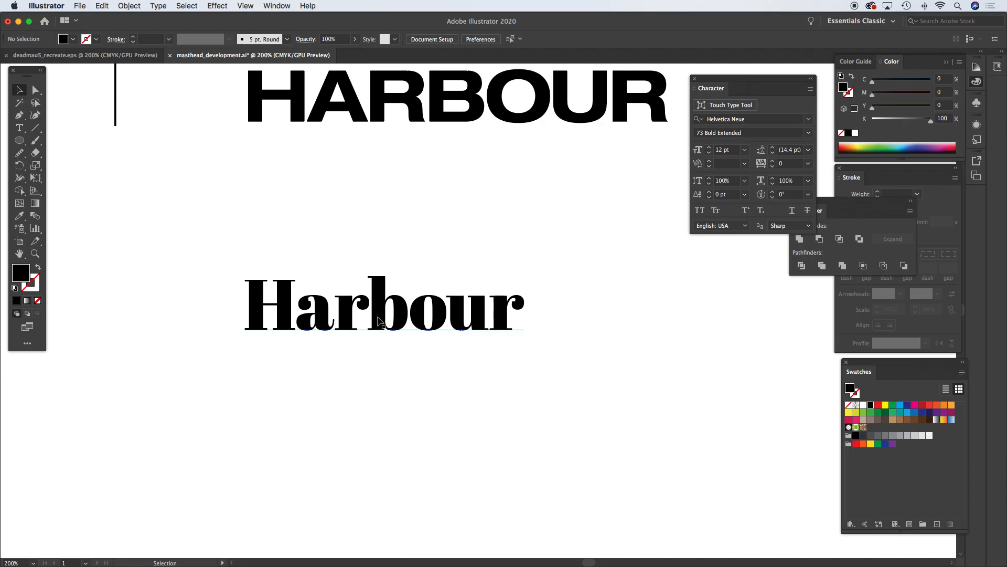
Step: Duplicate the enlarged Abril Fatface Harbour directly below and change the copy's case to UPPERCASE
{"action": "key", "text": "super+minus"}
{"action": "scroll", "coordinate": [432, 315], "scroll_direction": "down", "scroll_amount": 3}
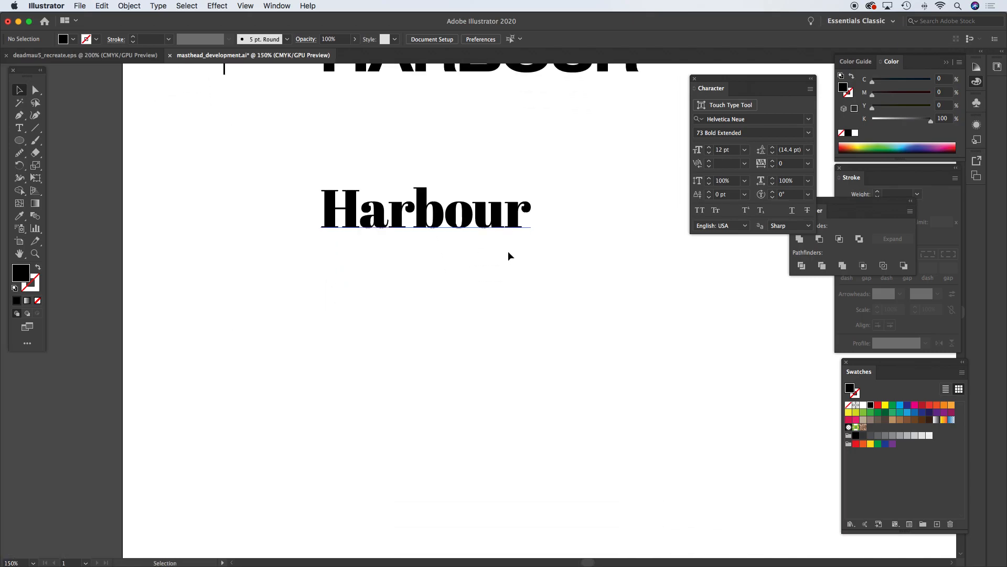
{"action": "scroll", "coordinate": [450, 224], "scroll_direction": "down", "scroll_amount": 1}
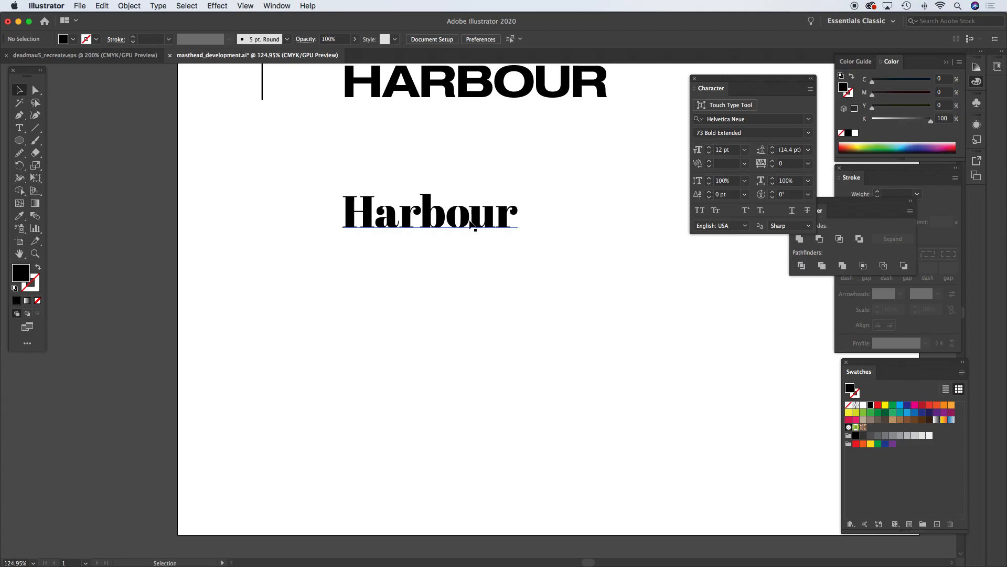
{"action": "left_click_drag", "start_coordinate": [454, 215], "coordinate": [455, 283]}
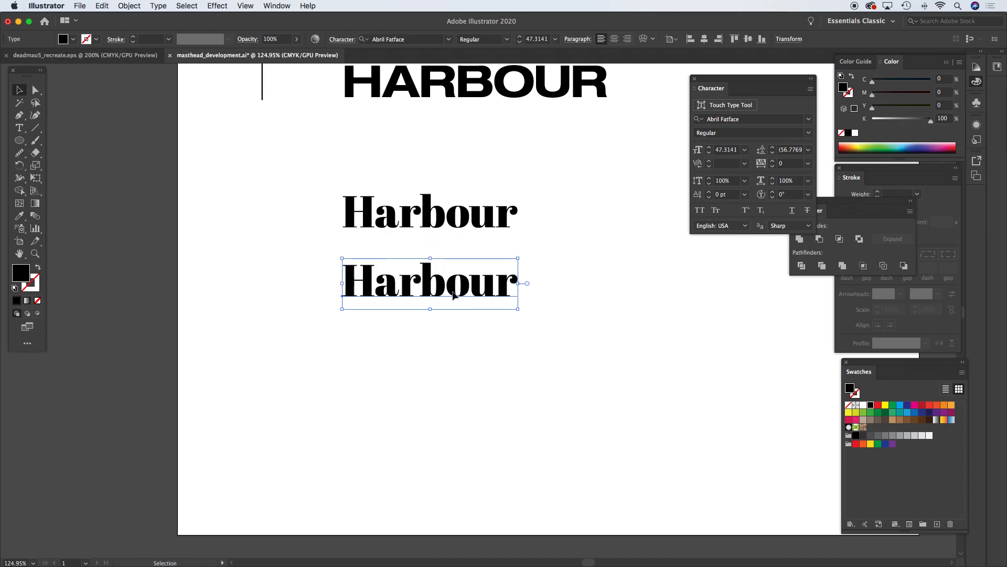
{"action": "double_click", "coordinate": [454, 286]}
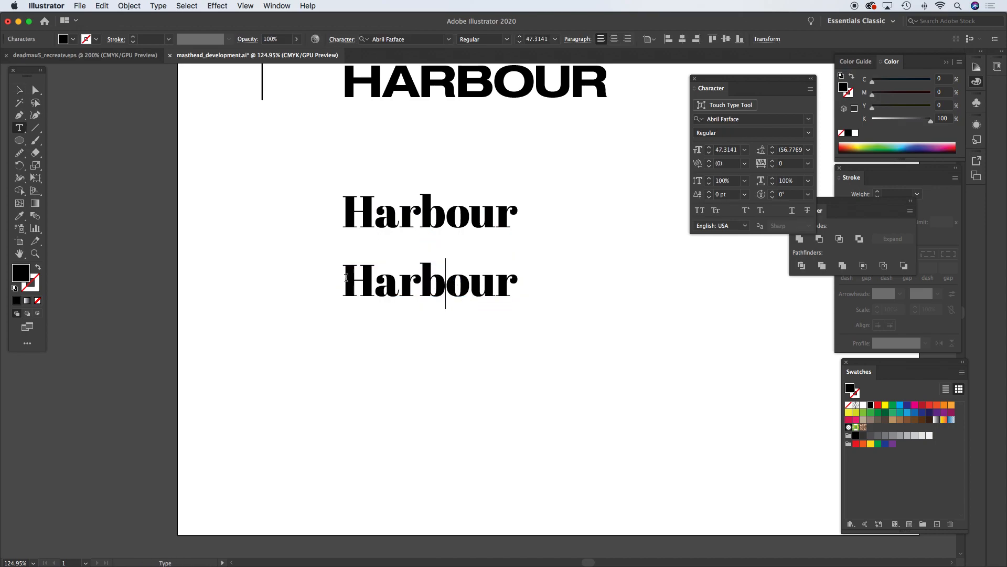
{"action": "left_click", "coordinate": [20, 90]}
{"action": "left_click", "coordinate": [450, 299]}
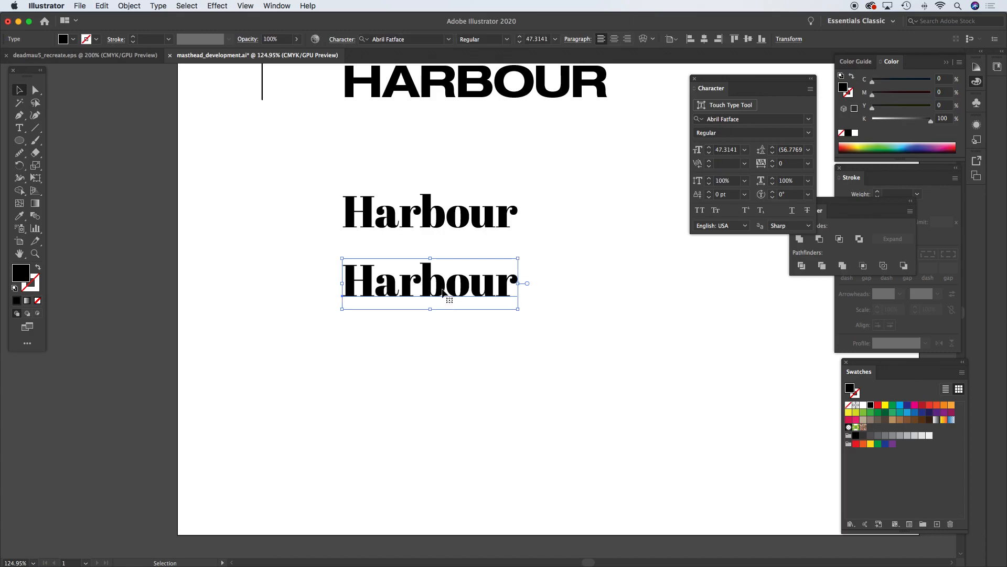
{"action": "left_click", "coordinate": [158, 6]}
{"action": "mouse_move", "coordinate": [220, 157]}
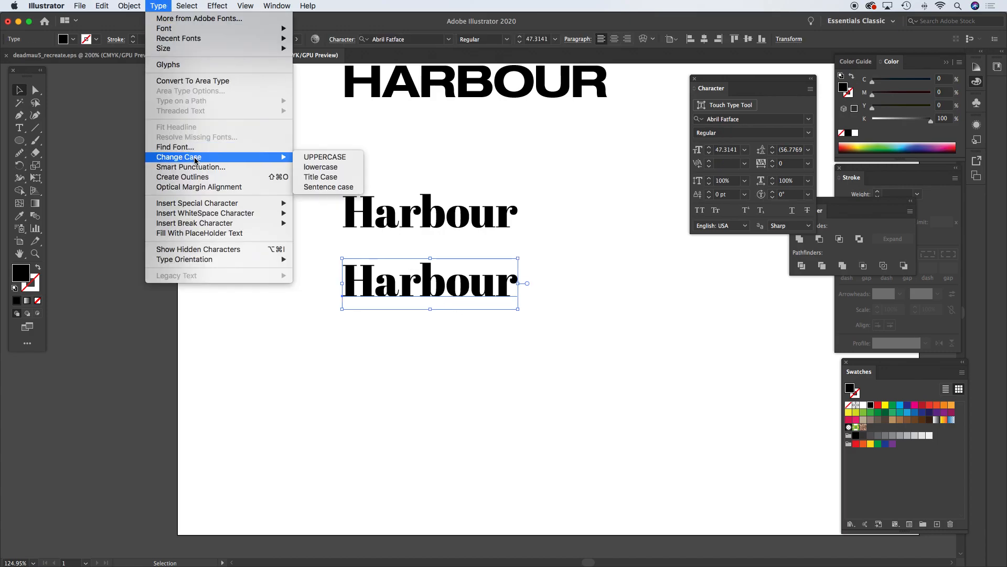
{"action": "left_click", "coordinate": [333, 157]}
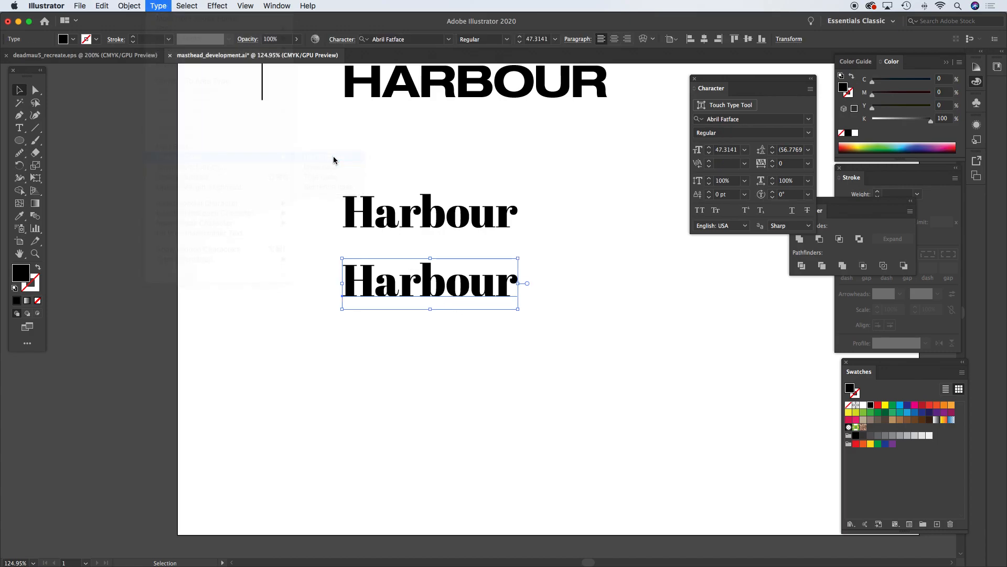
{"action": "left_click", "coordinate": [580, 280]}
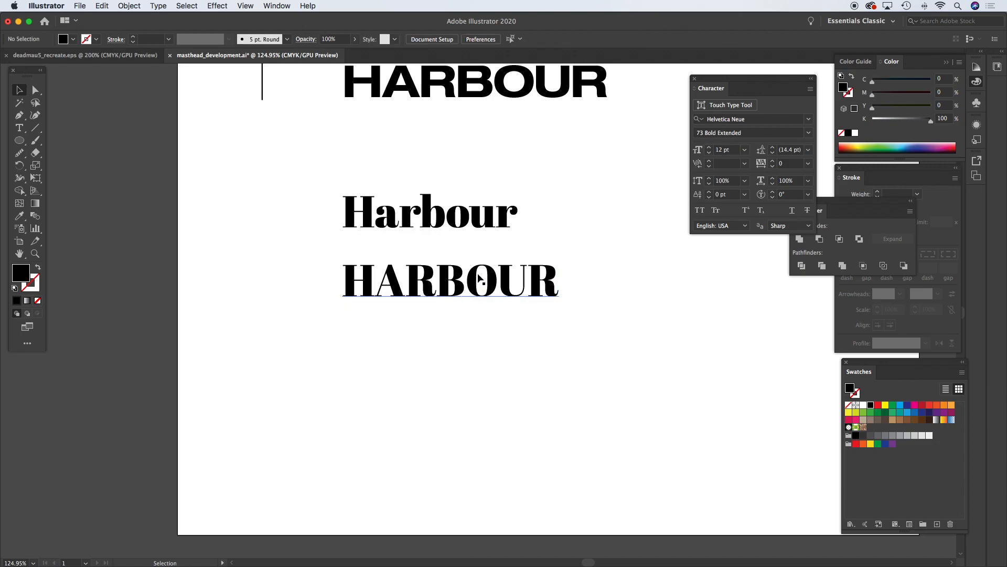
Step: Examine the letter spacing of the mixed-case Abril Fatface Harbour up close, particularly between b and o
{"action": "scroll", "coordinate": [475, 273], "scroll_direction": "up", "scroll_amount": 3}
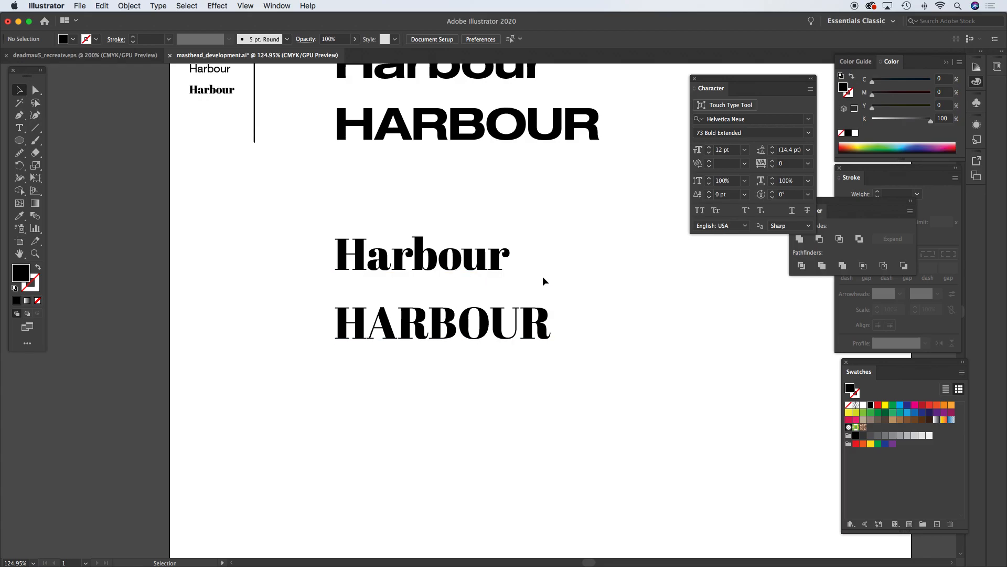
{"action": "left_click", "coordinate": [463, 264]}
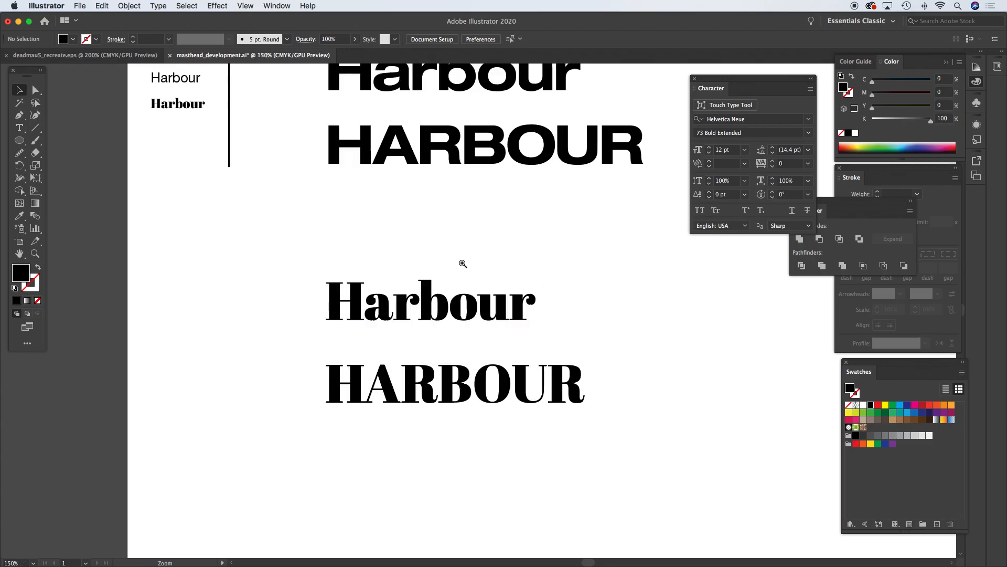
{"action": "left_click", "coordinate": [467, 313]}
{"action": "left_click_drag", "start_coordinate": [482, 314], "coordinate": [456, 317]}
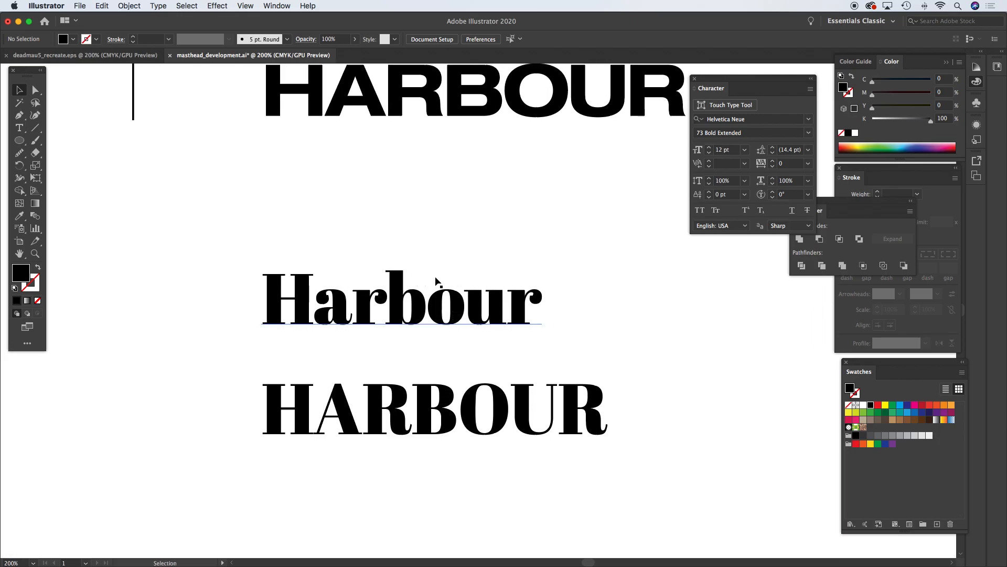
{"action": "key", "text": "t"}
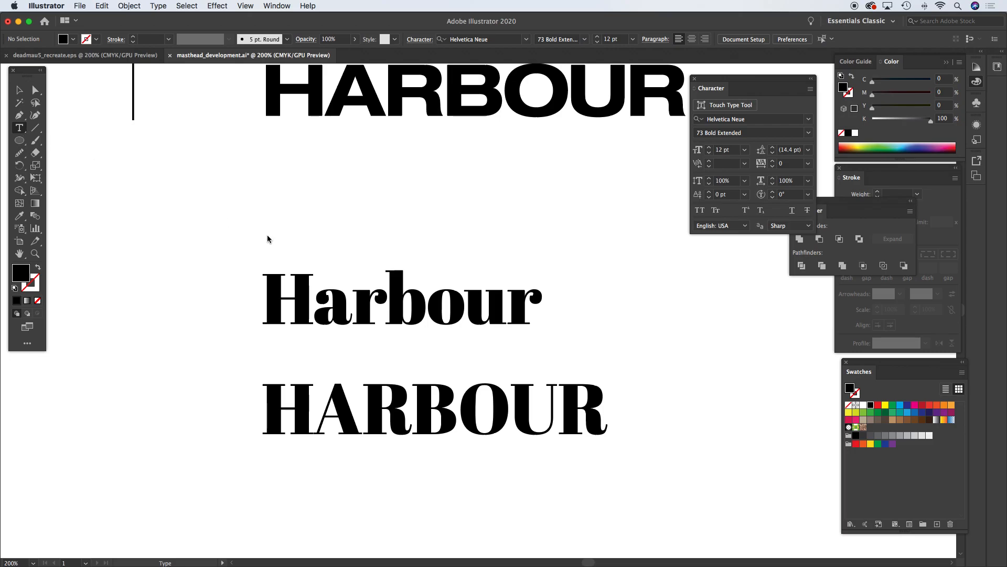
{"action": "left_click", "coordinate": [419, 278]}
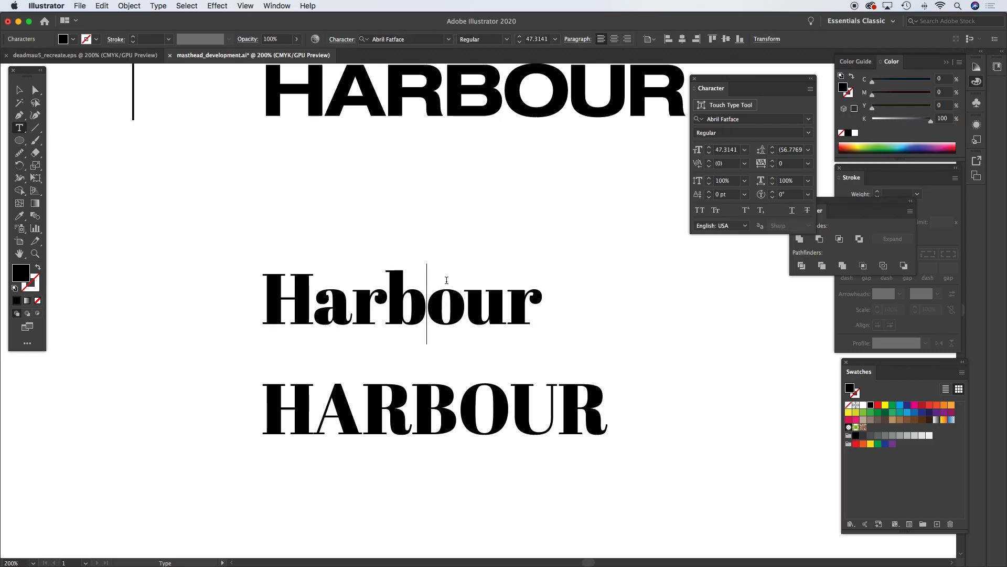
{"action": "left_click", "coordinate": [20, 95]}
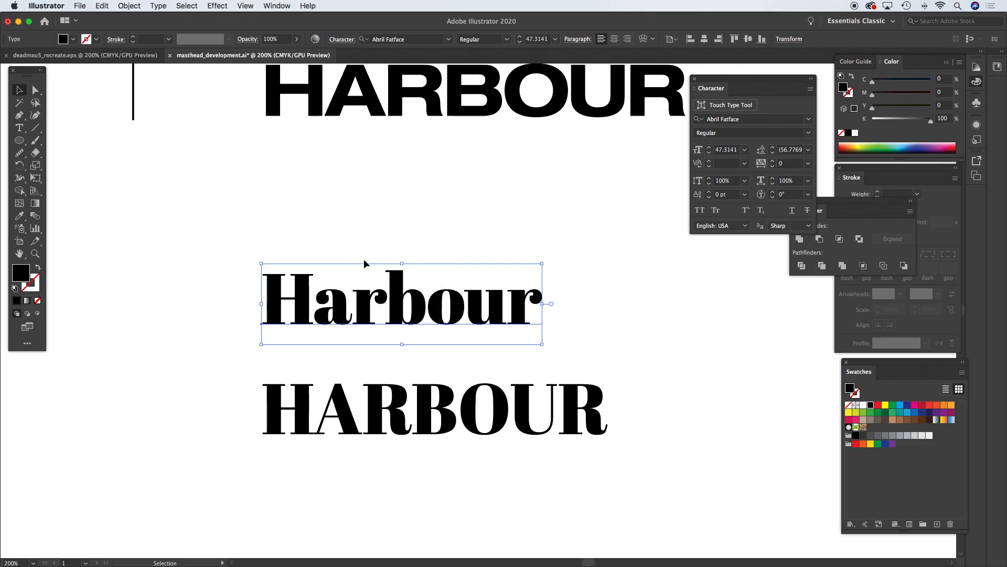
Step: In the uppercase Abril Fatface HARBOUR, kern the O–U pair to -40 and the B–O pair to -20
{"action": "left_click", "coordinate": [504, 329], "text": "alt+super"}
{"action": "scroll", "coordinate": [489, 325], "scroll_direction": "down", "scroll_amount": 5}
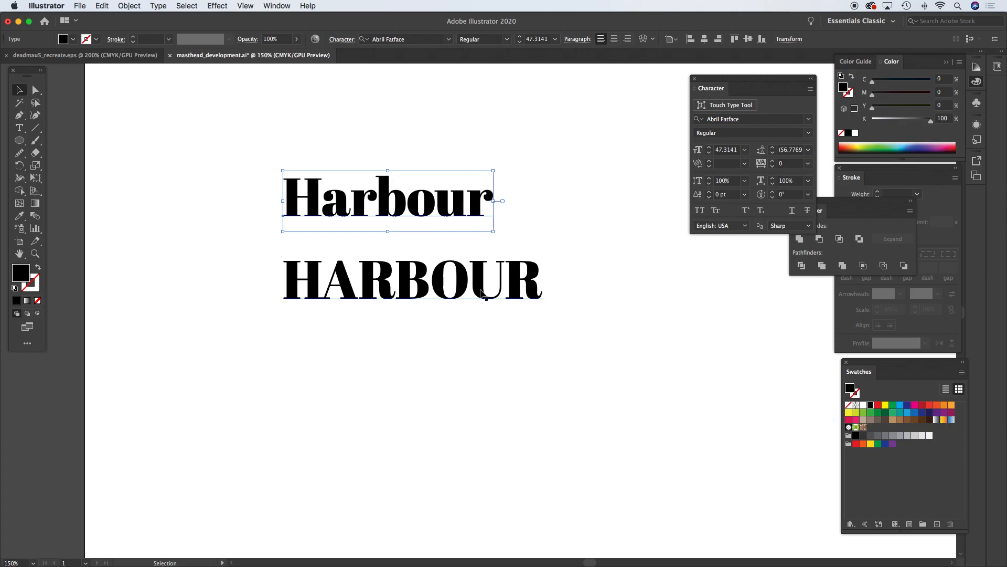
{"action": "left_click", "coordinate": [361, 291]}
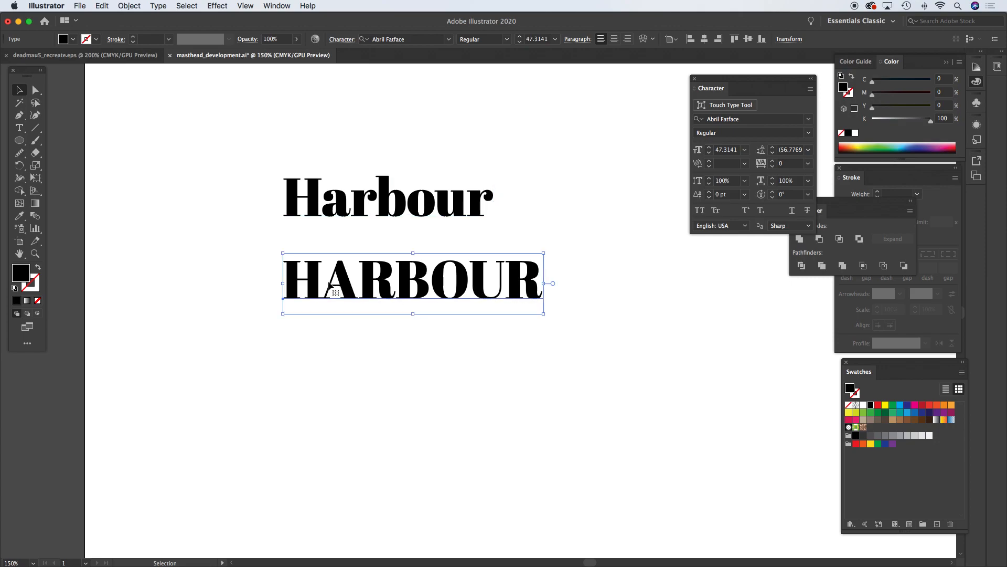
{"action": "double_click", "coordinate": [473, 283]}
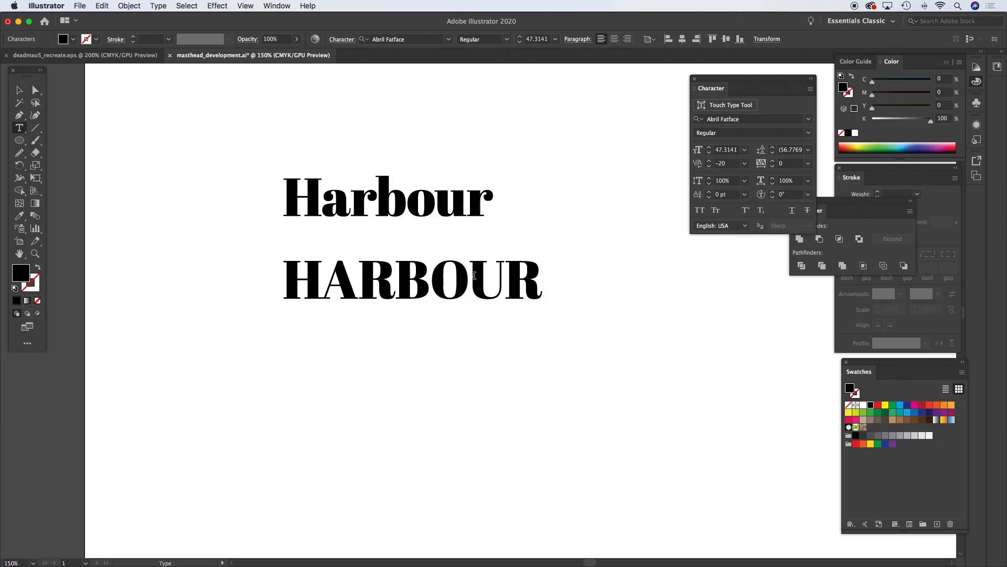
{"action": "key", "text": "alt+Left"}
{"action": "key", "text": "alt+Left"}
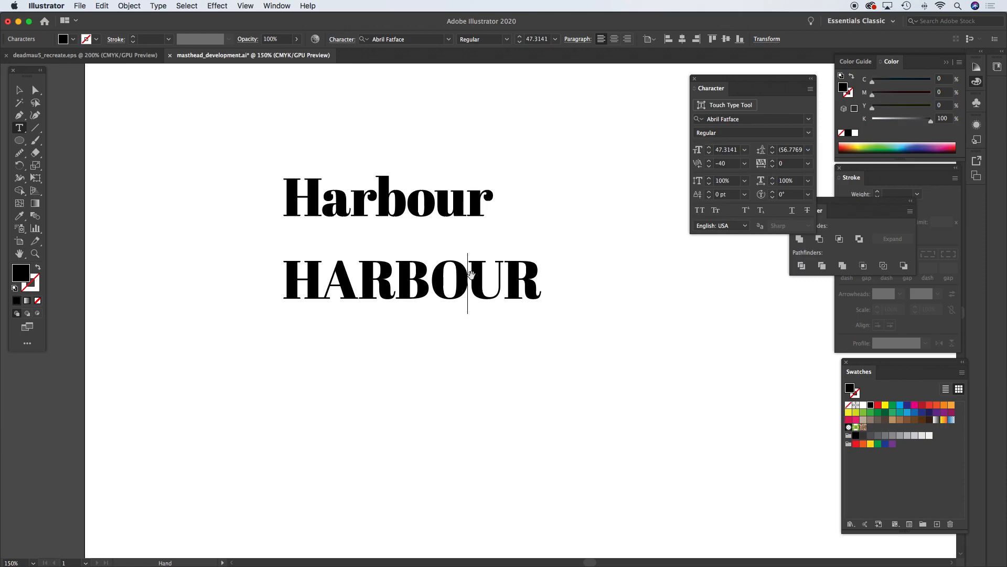
{"action": "key", "text": "Left"}
{"action": "key", "text": "alt+Left"}
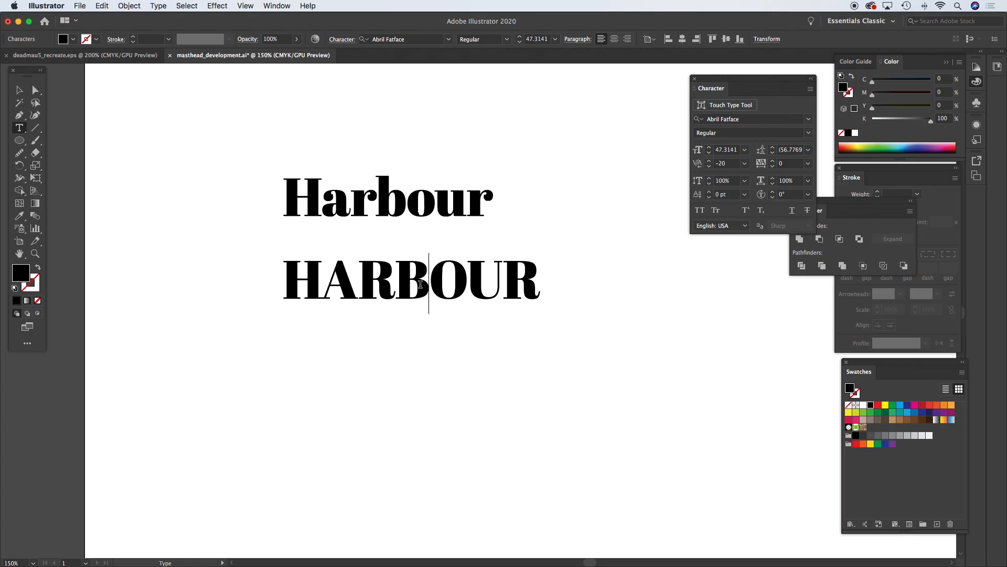
Step: Move the Abril Fatface pair up slightly, with the uppercase HARBOUR closer beneath its mixed-case version, and deselect both
{"action": "left_click", "coordinate": [19, 90]}
{"action": "left_click", "coordinate": [137, 123]}
{"action": "key", "text": "super+minus"}
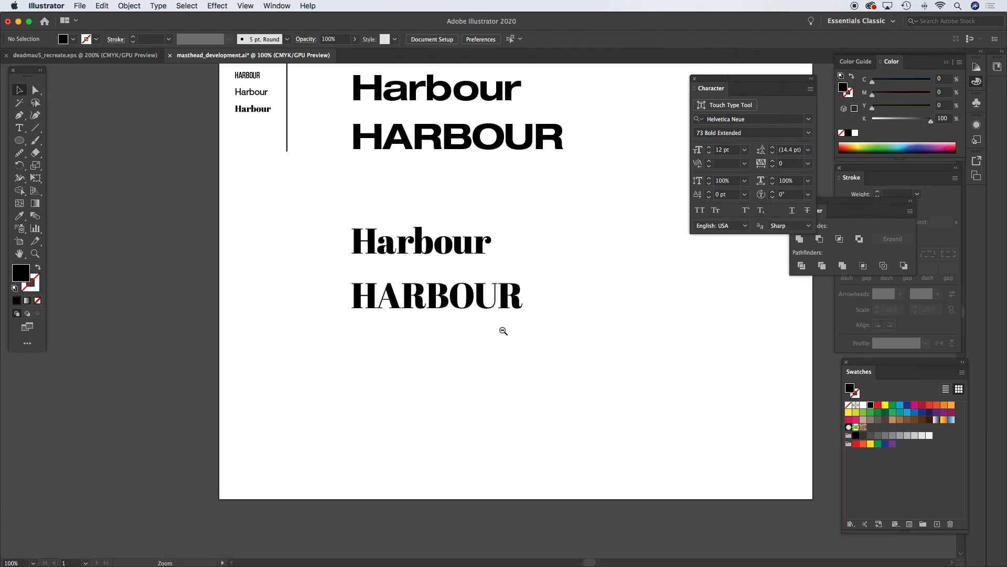
{"action": "left_click_drag", "start_coordinate": [498, 333], "coordinate": [499, 352]}
{"action": "key", "text": "super+minus"}
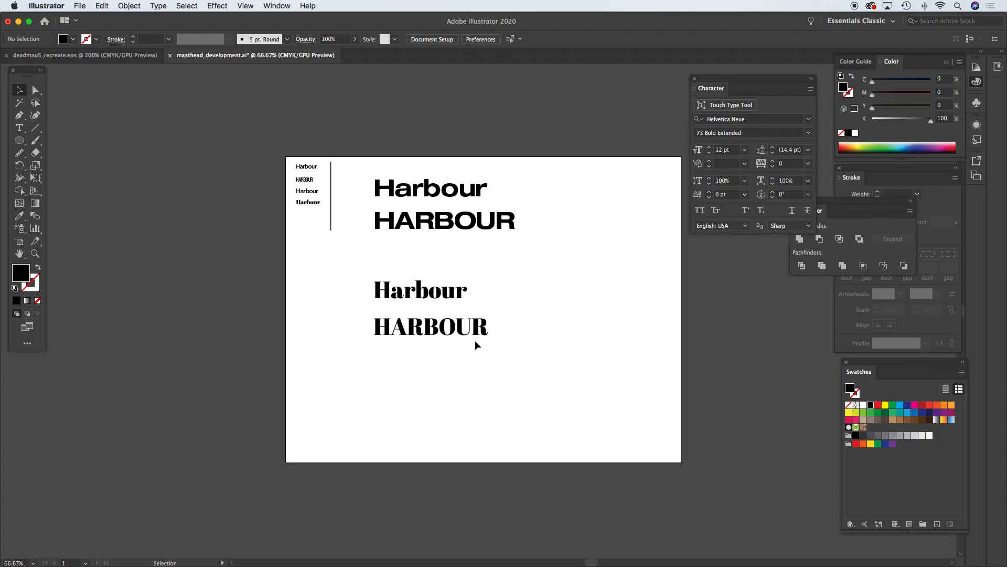
{"action": "left_click_drag", "start_coordinate": [365, 274], "coordinate": [531, 350]}
{"action": "mouse_move", "coordinate": [459, 331]}
{"action": "left_mouse_down"}
{"action": "mouse_move", "coordinate": [452, 323]}
{"action": "mouse_move", "coordinate": [466, 318]}
{"action": "left_mouse_up"}
{"action": "left_click", "coordinate": [559, 322]}
{"action": "left_click", "coordinate": [571, 322]}
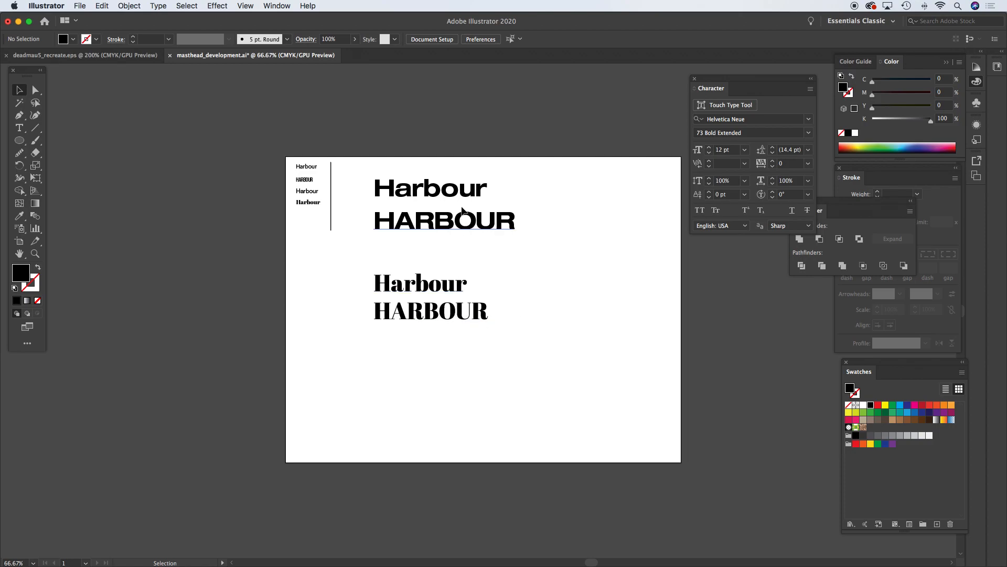
Step: Duplicate the uppercase Helvetica Neue HARBOUR below the Abril Fatface pair and set the copy's style to 26 Ultra Light Italic
{"action": "left_click_drag", "start_coordinate": [452, 220], "coordinate": [452, 392]}
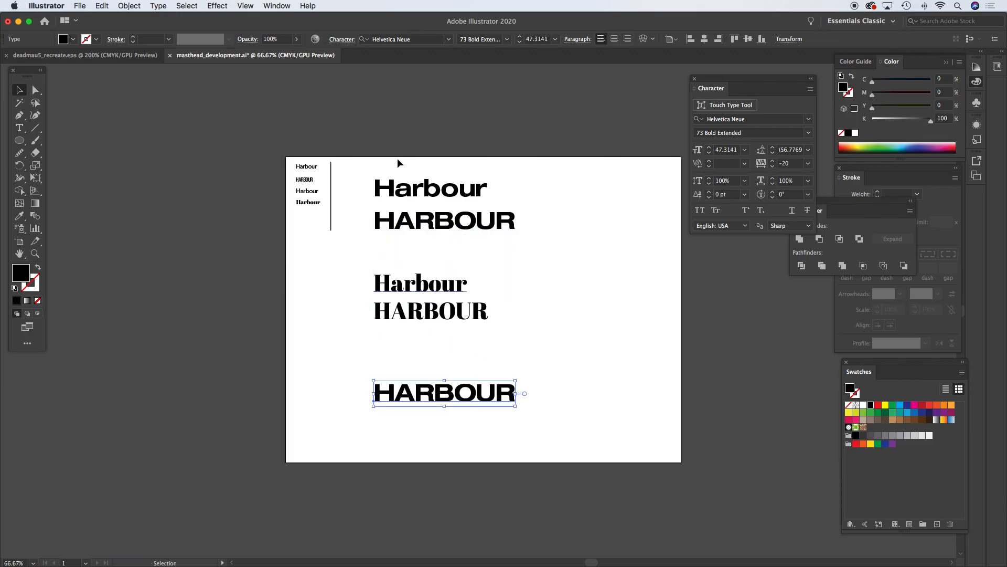
{"action": "left_click", "coordinate": [448, 39]}
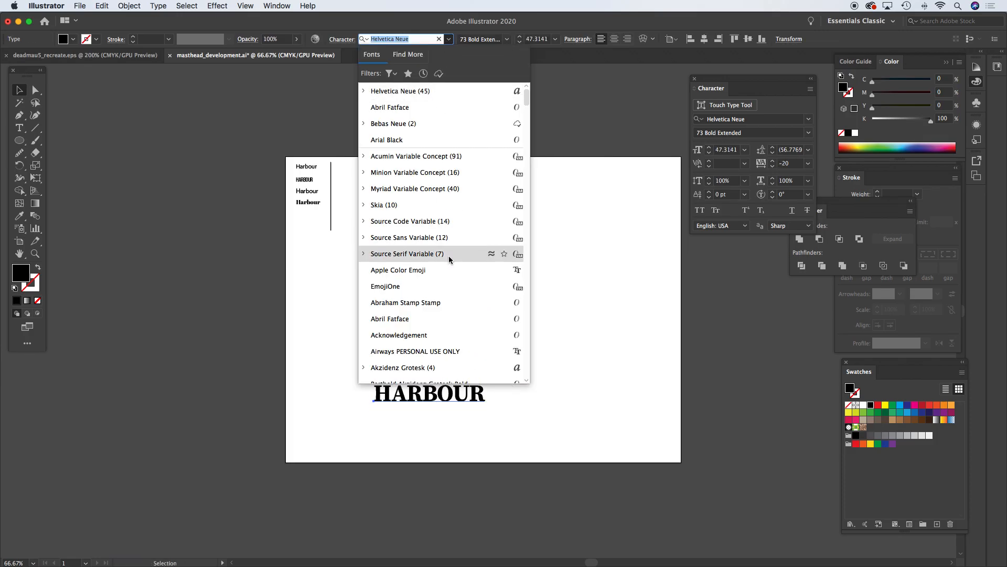
{"action": "left_click_drag", "start_coordinate": [419, 19], "coordinate": [421, 20]}
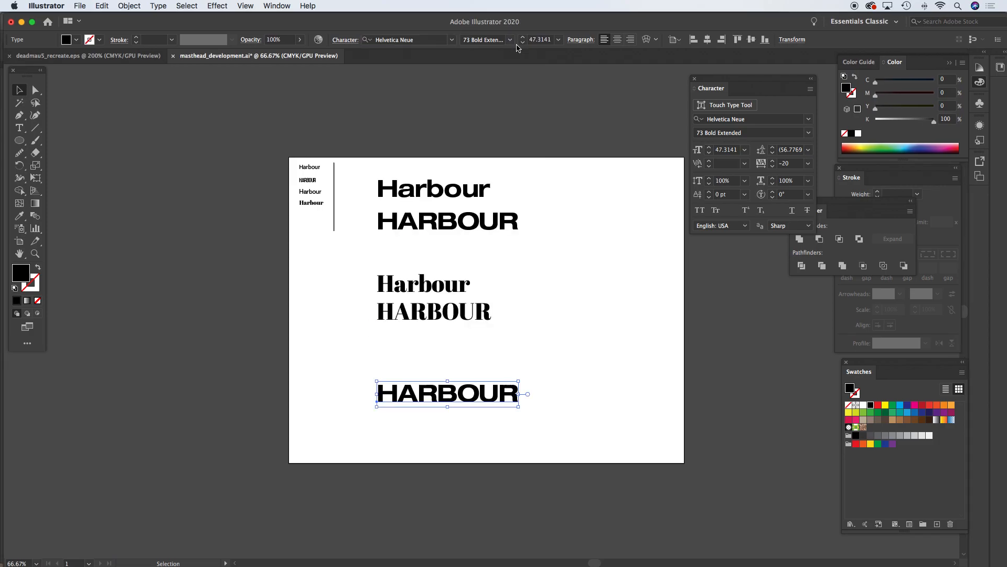
{"action": "left_click", "coordinate": [509, 40]}
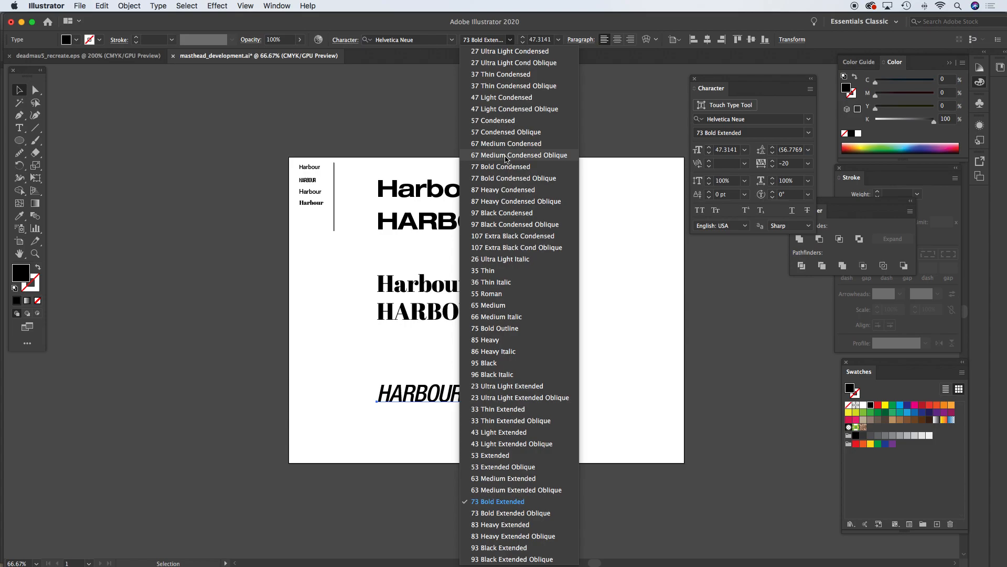
{"action": "left_click", "coordinate": [501, 260]}
Step: Examine the ultra-light italic HARBOUR up close, deselect it, and compare it with the other versions on the artboard
{"action": "left_click", "coordinate": [509, 358], "text": "super"}
{"action": "left_click", "coordinate": [469, 318], "text": "super"}
{"action": "left_click_drag", "start_coordinate": [434, 316], "coordinate": [545, 262]}
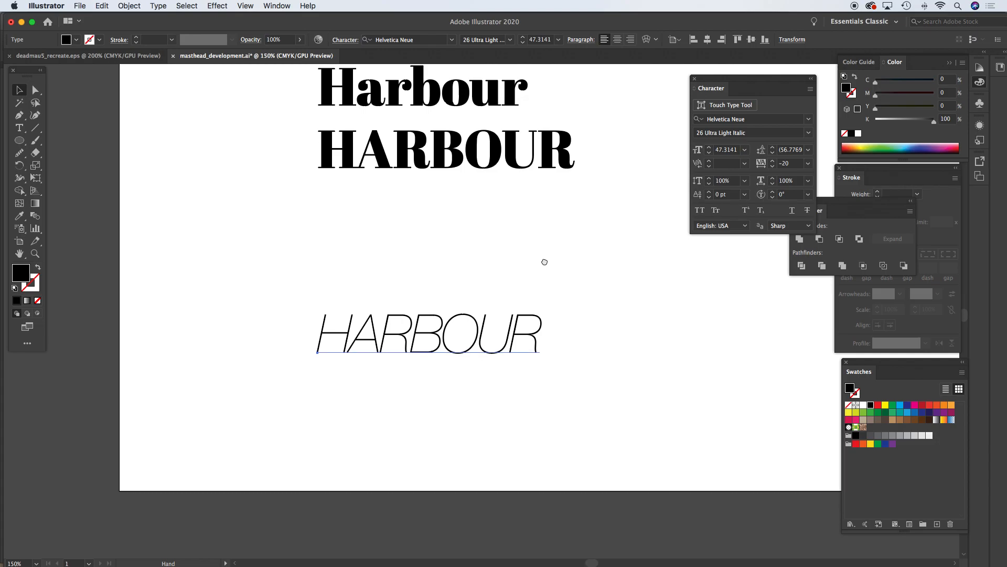
{"action": "left_click_drag", "start_coordinate": [513, 343], "coordinate": [525, 302]}
{"action": "scroll", "coordinate": [483, 306], "scroll_direction": "up", "scroll_amount": 3}
{"action": "scroll", "coordinate": [484, 306], "scroll_direction": "right", "scroll_amount": 2}
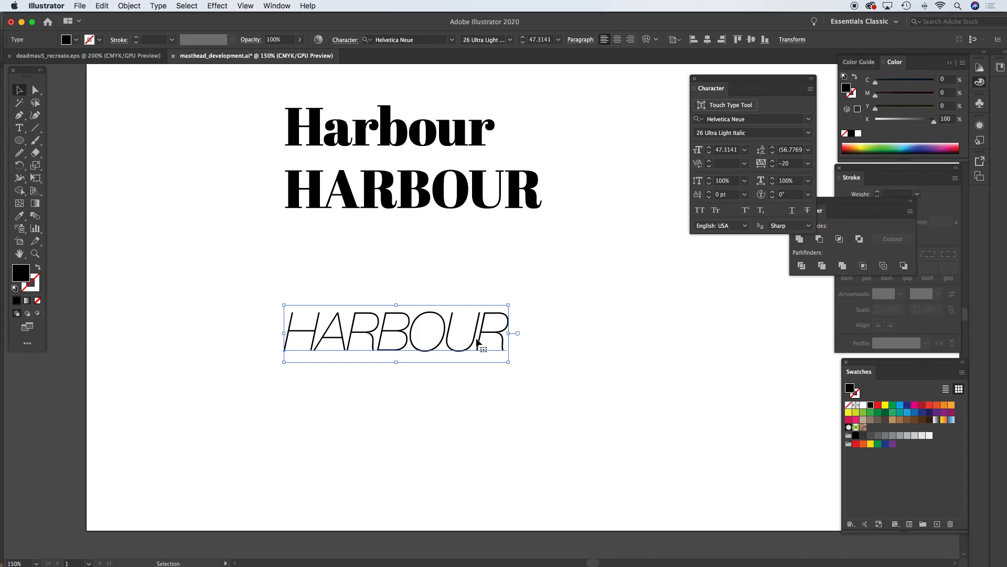
{"action": "scroll", "coordinate": [479, 342], "scroll_direction": "down", "scroll_amount": 1}
{"action": "left_click", "coordinate": [578, 337]}
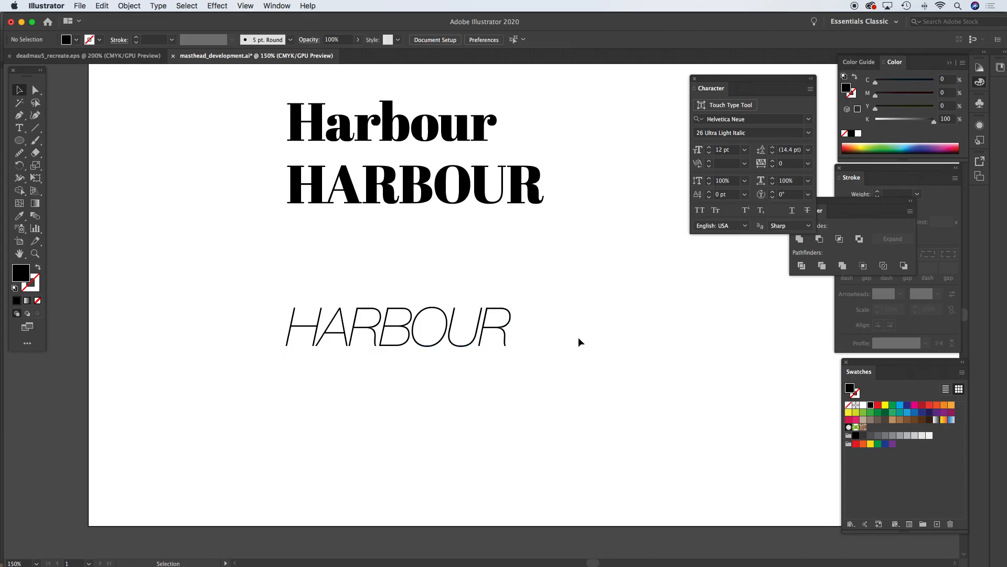
{"action": "left_click", "coordinate": [456, 307], "text": "alt+super"}
{"action": "left_click", "coordinate": [456, 307], "text": "alt+super"}
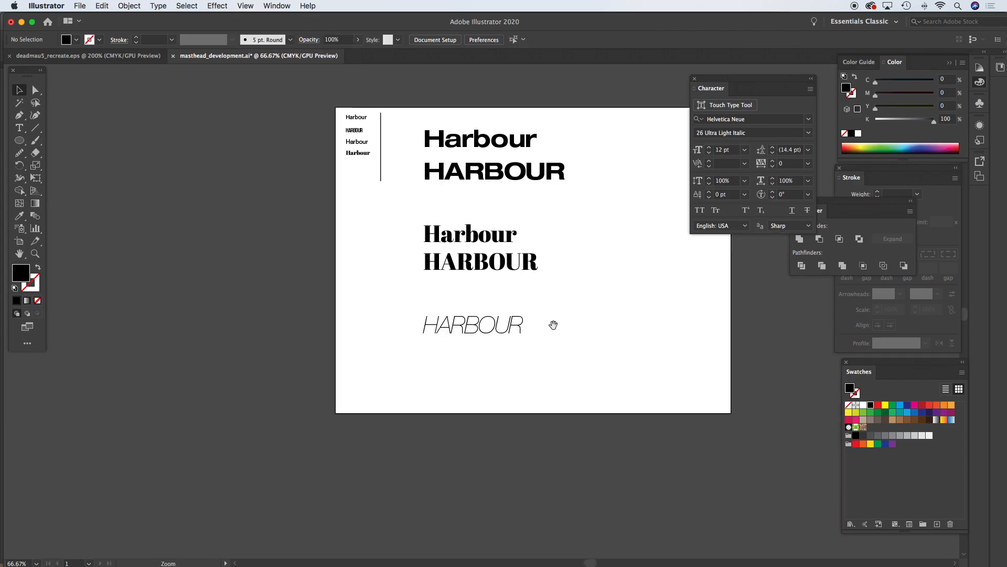
{"action": "left_click_drag", "start_coordinate": [553, 325], "coordinate": [464, 354]}
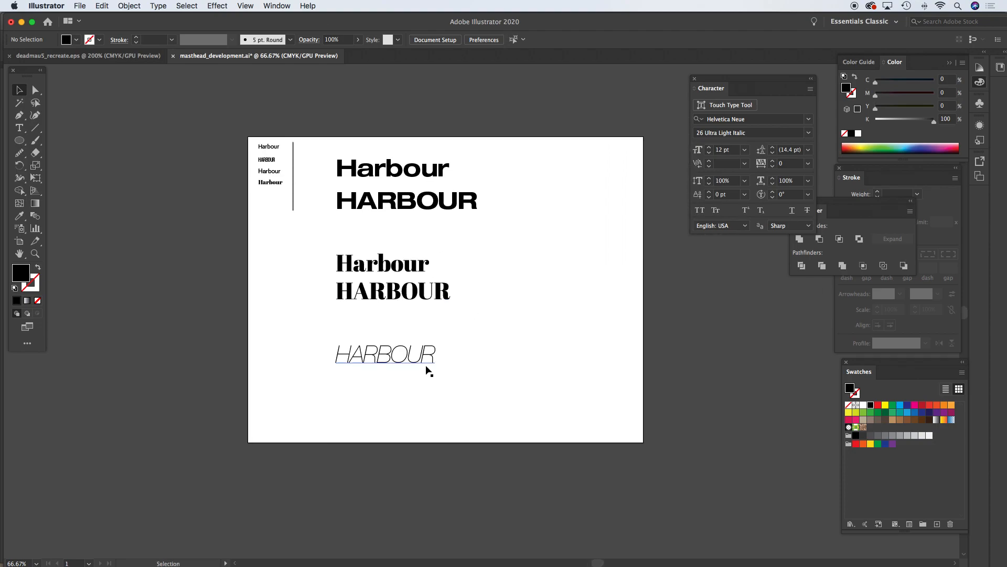
Step: Move the ultra-light italic HARBOUR beside the bold Helvetica Neue pair, replace its text with LIGHT, and deselect it
{"action": "left_click_drag", "start_coordinate": [396, 366], "coordinate": [555, 180]}
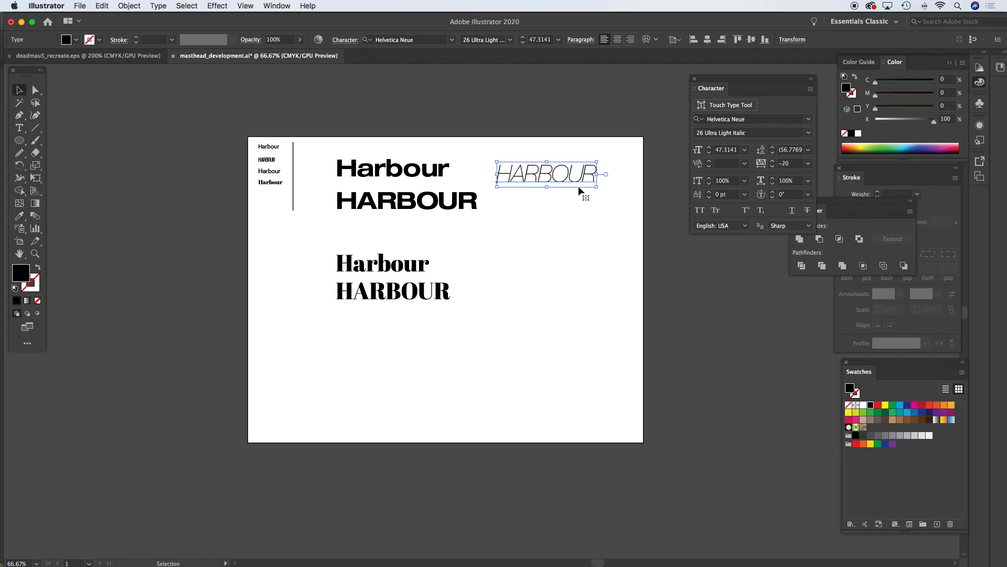
{"action": "double_click", "coordinate": [573, 174]}
{"action": "key", "text": "super+a"}
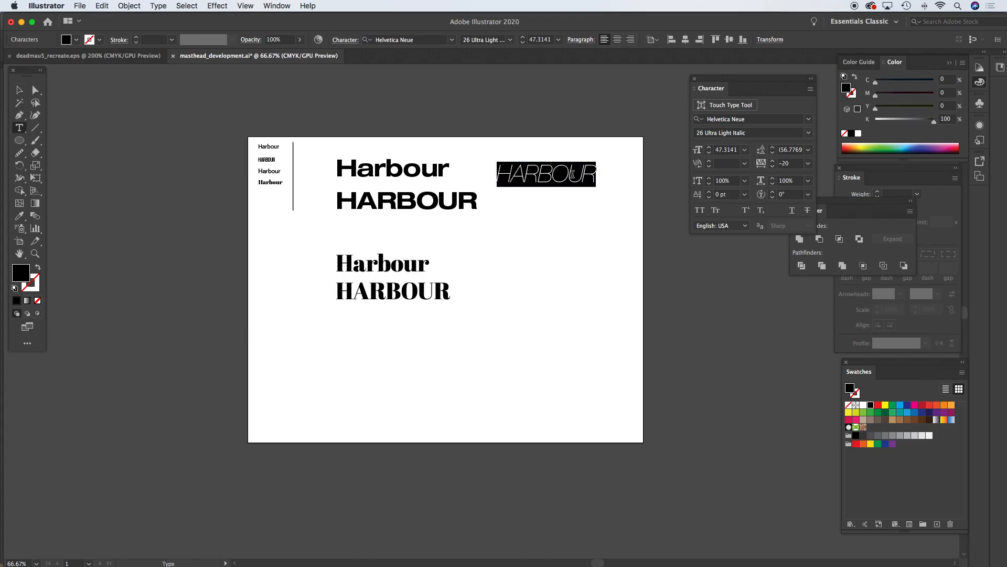
{"action": "type", "text": "LIGHT"}
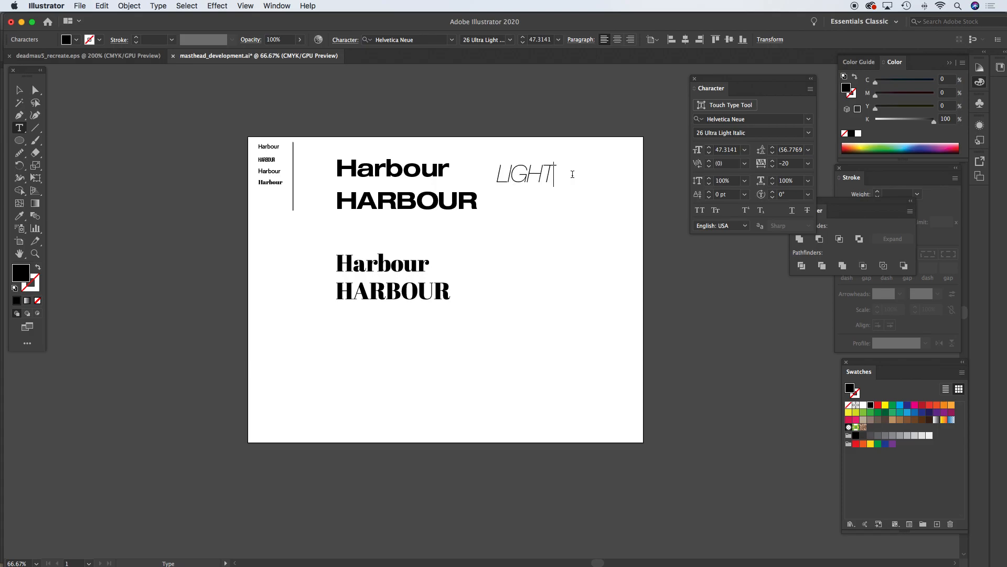
{"action": "left_click", "coordinate": [14, 87]}
{"action": "left_click", "coordinate": [617, 153]}
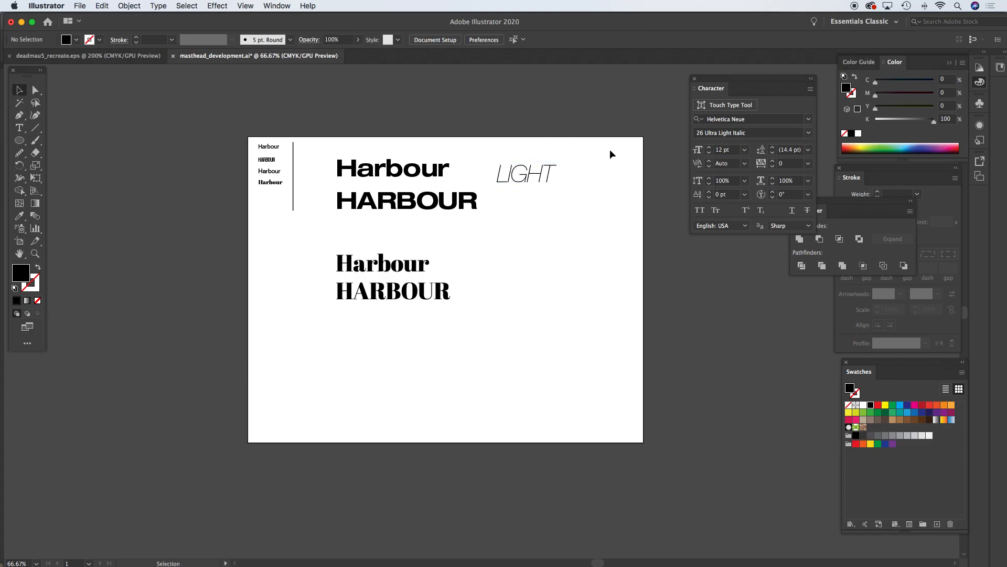
Step: In the word LIGHT, kern the L–I pair to 40 and loosen the H–T pair by one kerning step
{"action": "key", "text": "z"}
{"action": "left_click", "coordinate": [535, 183]}
{"action": "left_click", "coordinate": [543, 166]}
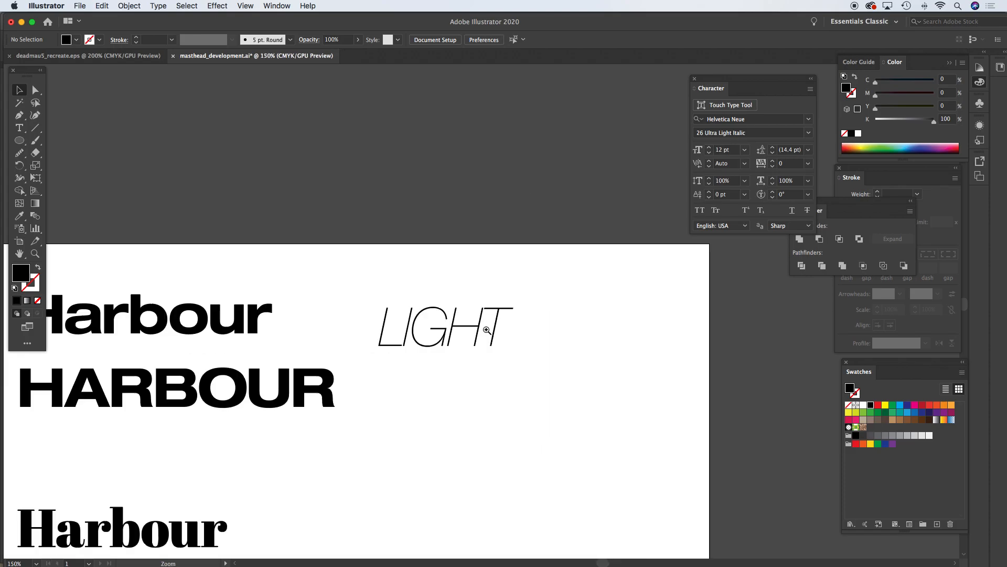
{"action": "left_click", "coordinate": [543, 176]}
{"action": "left_click_drag", "start_coordinate": [475, 327], "coordinate": [444, 284]}
{"action": "key", "text": "t"}
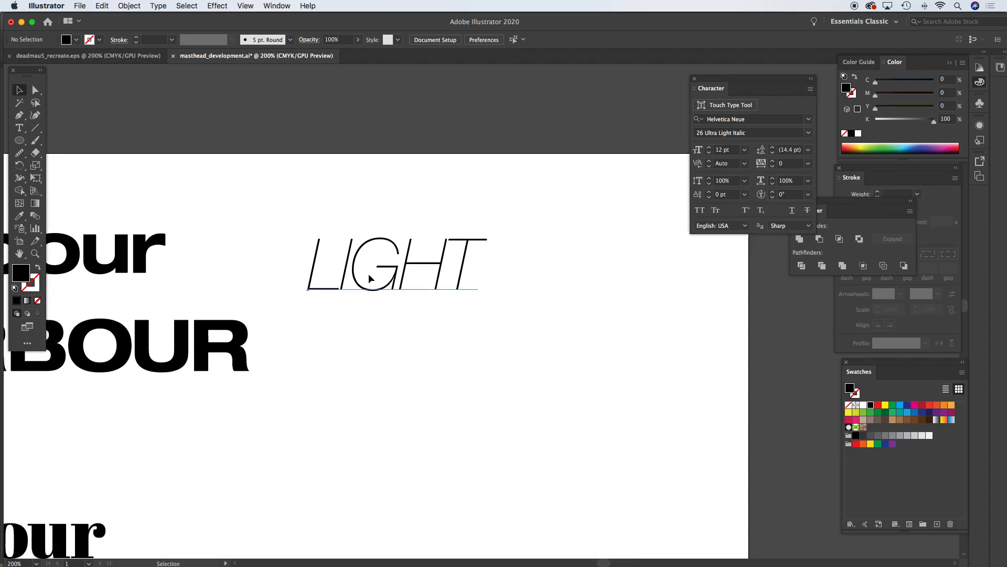
{"action": "left_click", "coordinate": [345, 273]}
{"action": "left_click", "coordinate": [341, 267]}
{"action": "key", "text": "alt+Right"}
{"action": "key", "text": "alt+Right"}
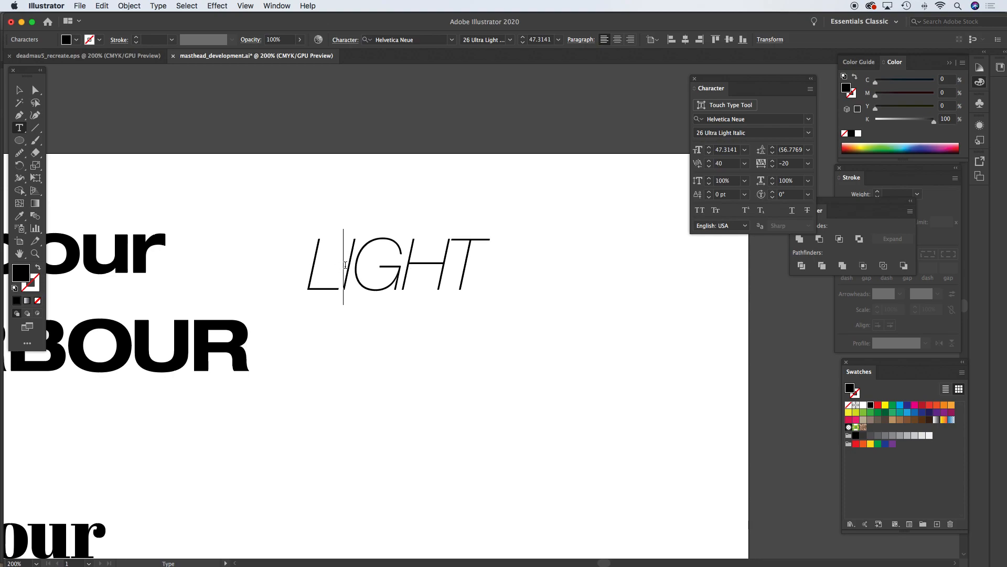
{"action": "left_click", "coordinate": [452, 257]}
{"action": "key", "text": "alt+Right"}
Step: Draw a thin black rectangle just below LIGHT as an underline slightly wider than the word, and deselect it
{"action": "left_click", "coordinate": [20, 142]}
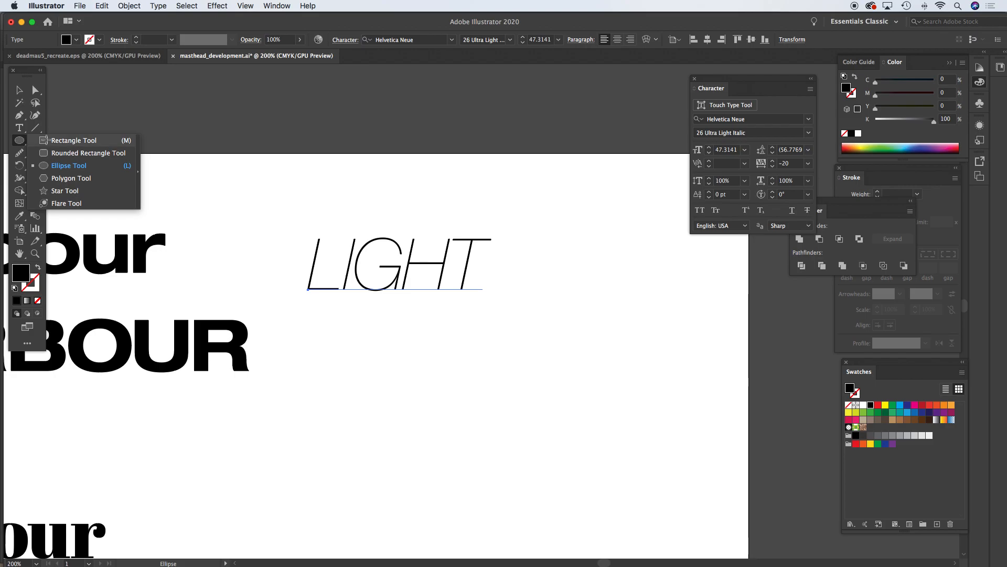
{"action": "left_click", "coordinate": [46, 142]}
{"action": "mouse_move", "coordinate": [308, 299]}
{"action": "left_mouse_down"}
{"action": "mouse_move", "coordinate": [500, 304]}
{"action": "mouse_move", "coordinate": [430, 224]}
{"action": "left_mouse_up"}
{"action": "left_click", "coordinate": [20, 89]}
{"action": "left_click_drag", "start_coordinate": [242, 152], "coordinate": [480, 278]}
{"action": "left_click_drag", "start_coordinate": [372, 240], "coordinate": [474, 301]}
{"action": "left_click", "coordinate": [473, 198]}
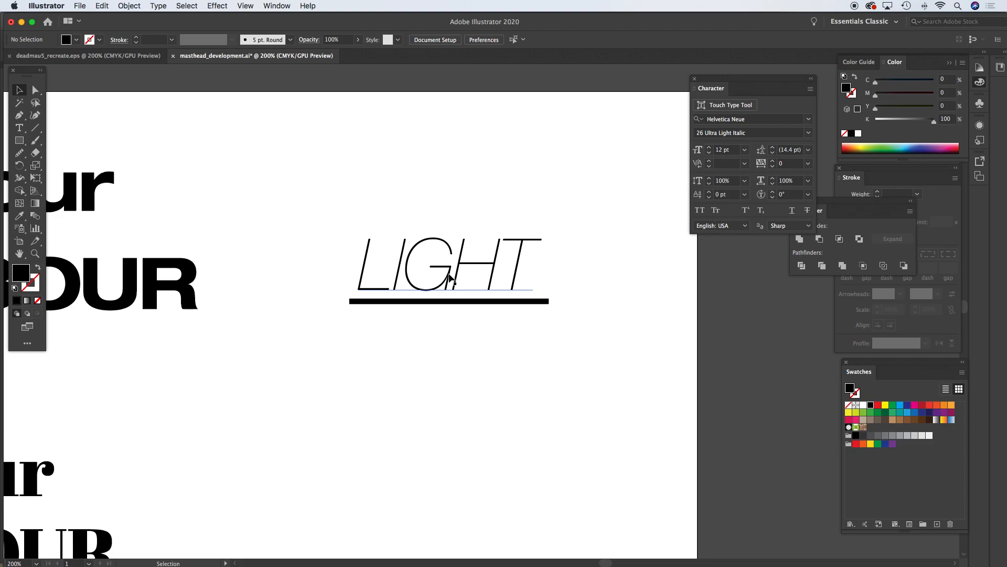
Step: Try to reshape the end of the underline beneath LIGHT by moving one of its corner points, and undo it
{"action": "key", "text": "z"}
{"action": "left_click", "coordinate": [403, 321]}
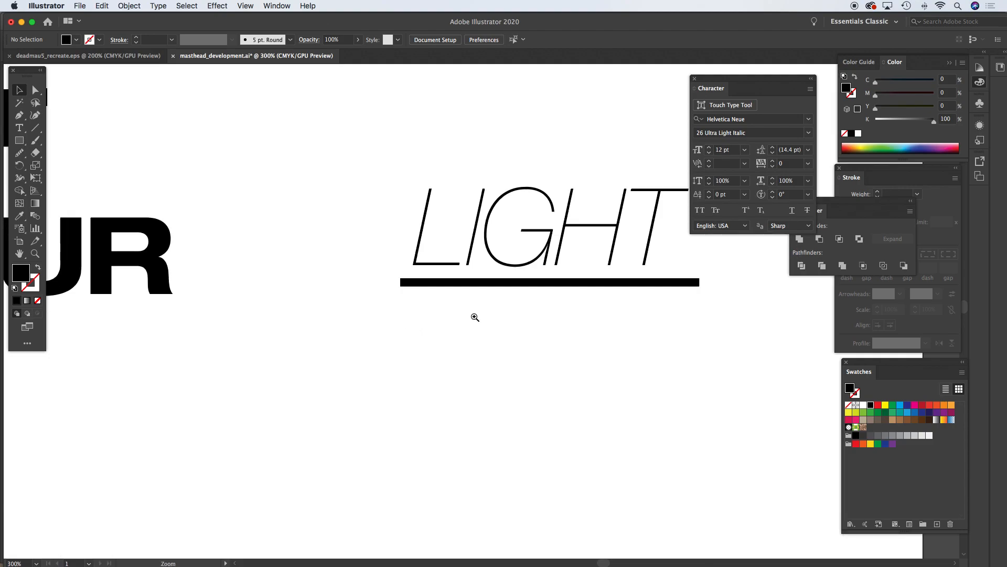
{"action": "left_click", "coordinate": [569, 332]}
{"action": "left_click_drag", "start_coordinate": [512, 301], "coordinate": [471, 372]}
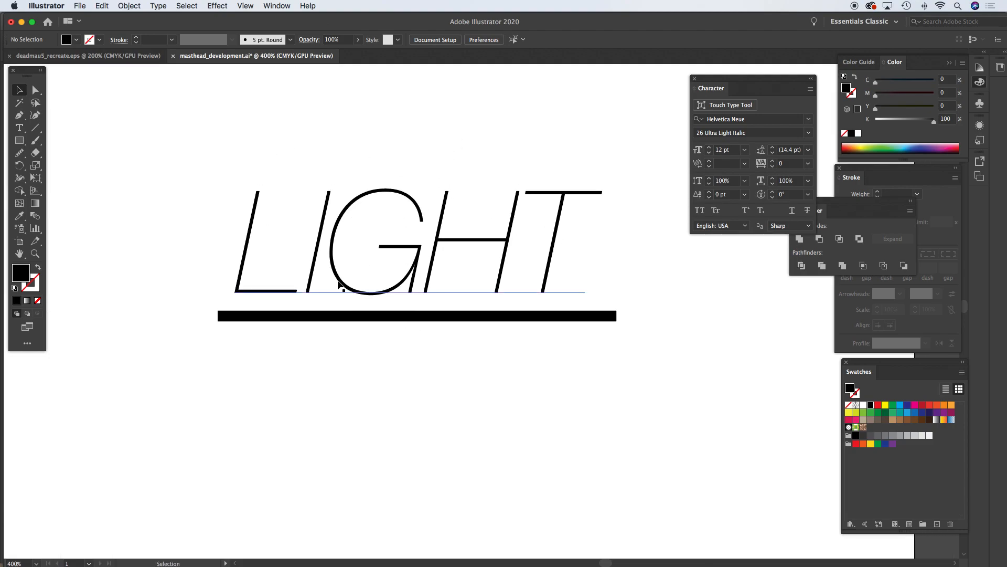
{"action": "left_click", "coordinate": [35, 89]}
{"action": "left_click_drag", "start_coordinate": [219, 315], "coordinate": [225, 321]}
{"action": "key", "text": "super+z"}
{"action": "key", "text": "super+z"}
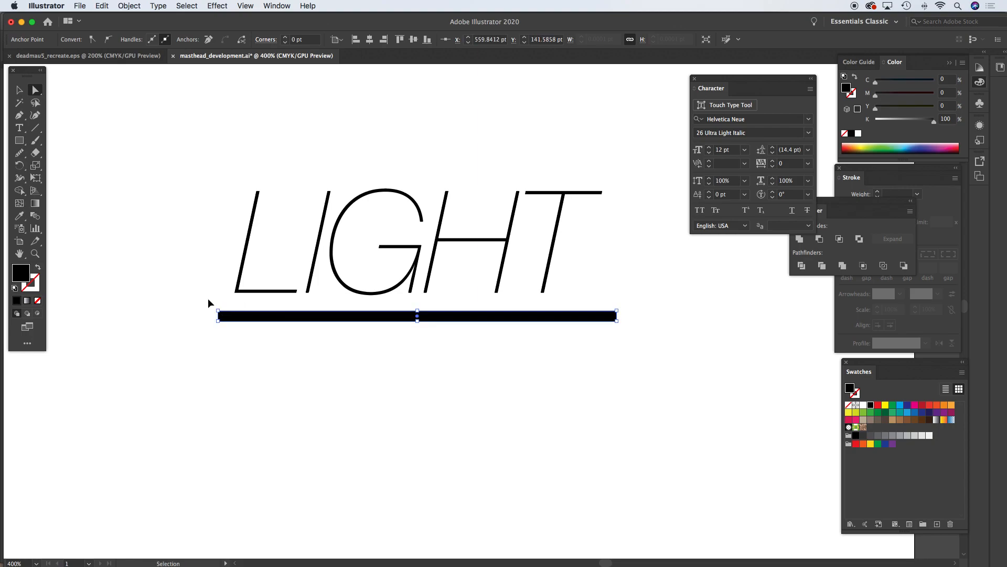
Step: Slant both ends of the underline beneath LIGHT to match the angle of the italic letters, and deselect it
{"action": "left_click", "coordinate": [208, 303]}
{"action": "left_click_drag", "start_coordinate": [238, 313], "coordinate": [238, 272]}
{"action": "left_click_drag", "start_coordinate": [632, 282], "coordinate": [632, 283]}
{"action": "key", "text": "v"}
{"action": "left_click", "coordinate": [88, 109]}
{"action": "left_click_drag", "start_coordinate": [466, 281], "coordinate": [448, 313]}
{"action": "left_click", "coordinate": [501, 362], "text": "alt+super"}
{"action": "left_click", "coordinate": [479, 338], "text": "alt+super"}
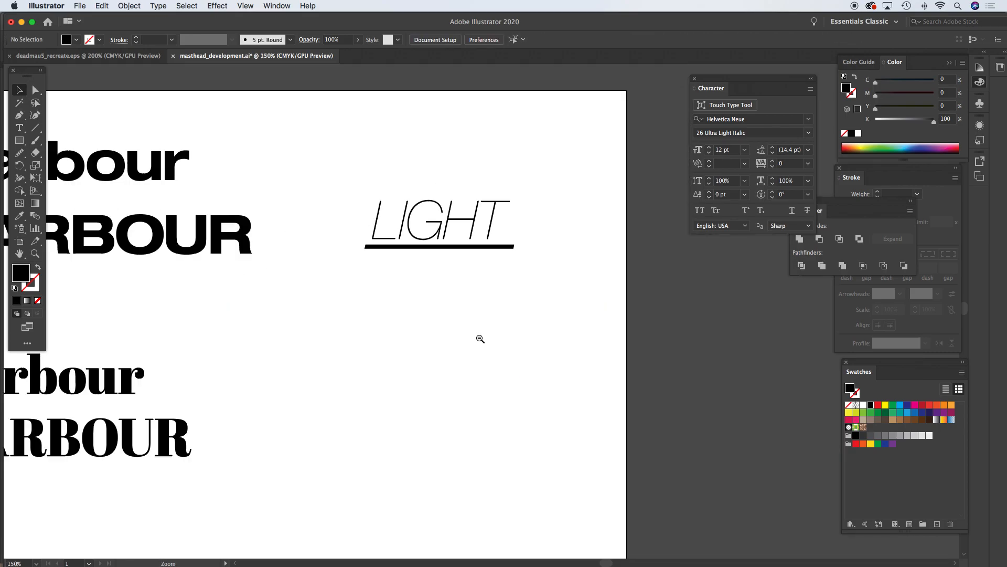
{"action": "left_click", "coordinate": [462, 400], "text": "alt+super"}
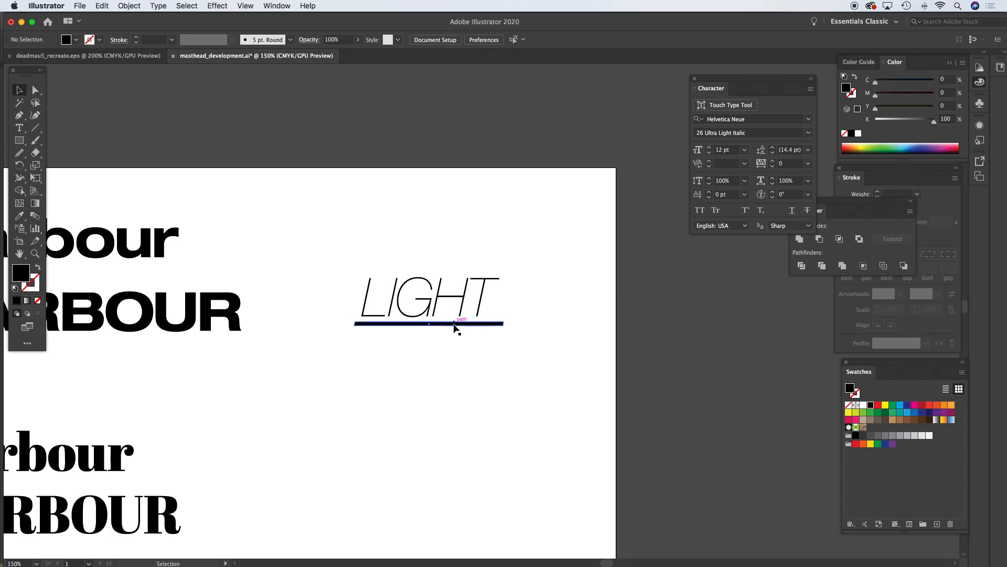
Step: Duplicate the slanted underline straight above LIGHT as a matching bar, and deselect it
{"action": "left_click_drag", "start_coordinate": [457, 324], "coordinate": [456, 275]}
{"action": "left_click", "coordinate": [553, 292]}
{"action": "left_click_drag", "start_coordinate": [446, 379], "coordinate": [441, 319]}
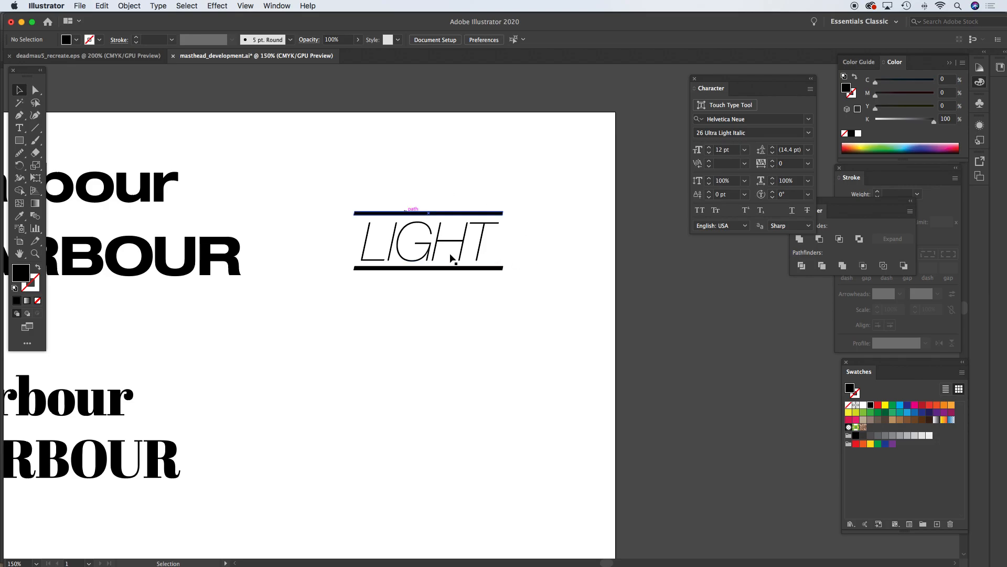
{"action": "left_click_drag", "start_coordinate": [462, 308], "coordinate": [478, 256]}
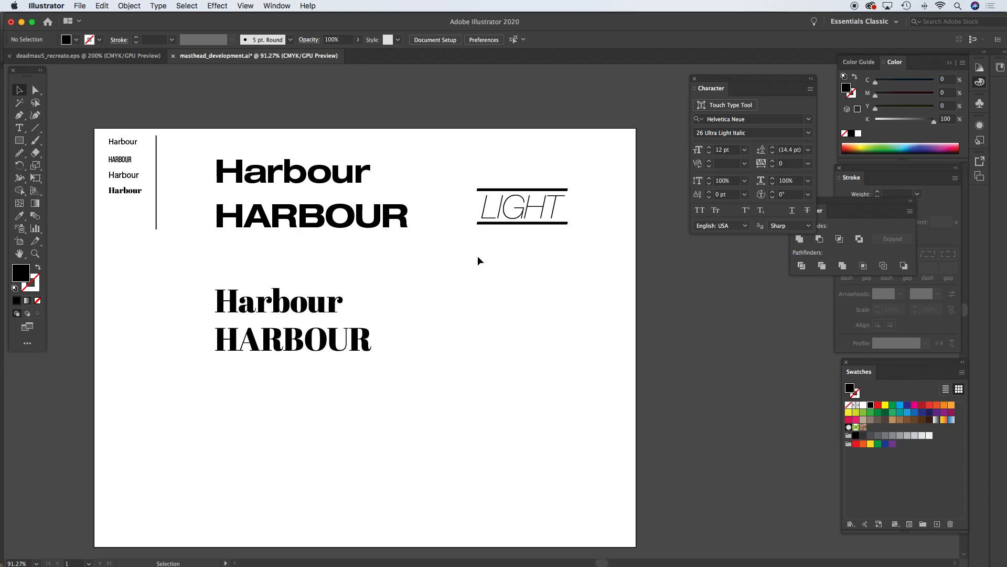
Step: Delete the LIGHT example together with its two bars
{"action": "left_click_drag", "start_coordinate": [469, 178], "coordinate": [615, 236]}
{"action": "key", "text": "Delete"}
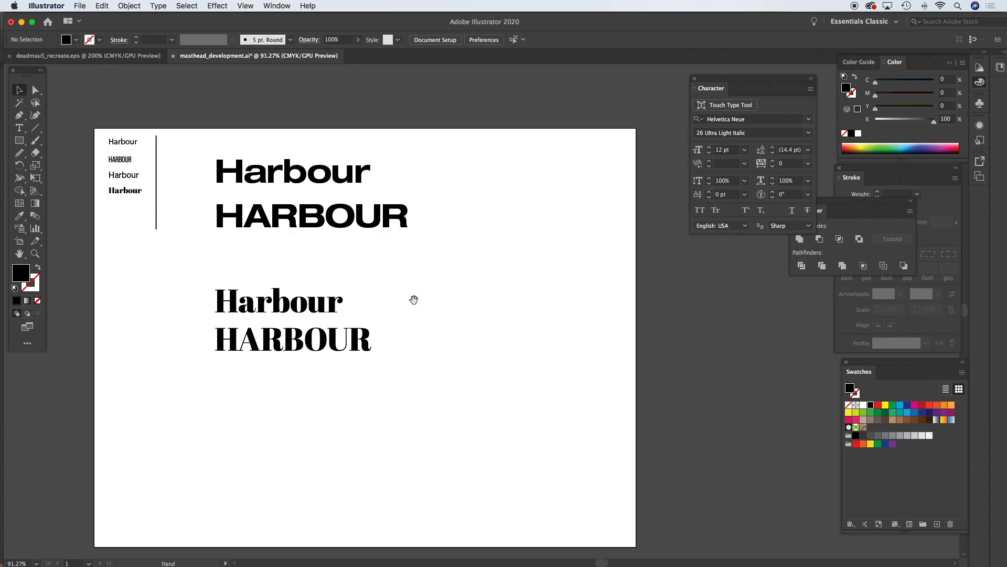
{"action": "scroll", "coordinate": [438, 288], "scroll_direction": "left", "scroll_amount": 3}
{"action": "scroll", "coordinate": [438, 289], "scroll_direction": "down", "scroll_amount": 1}
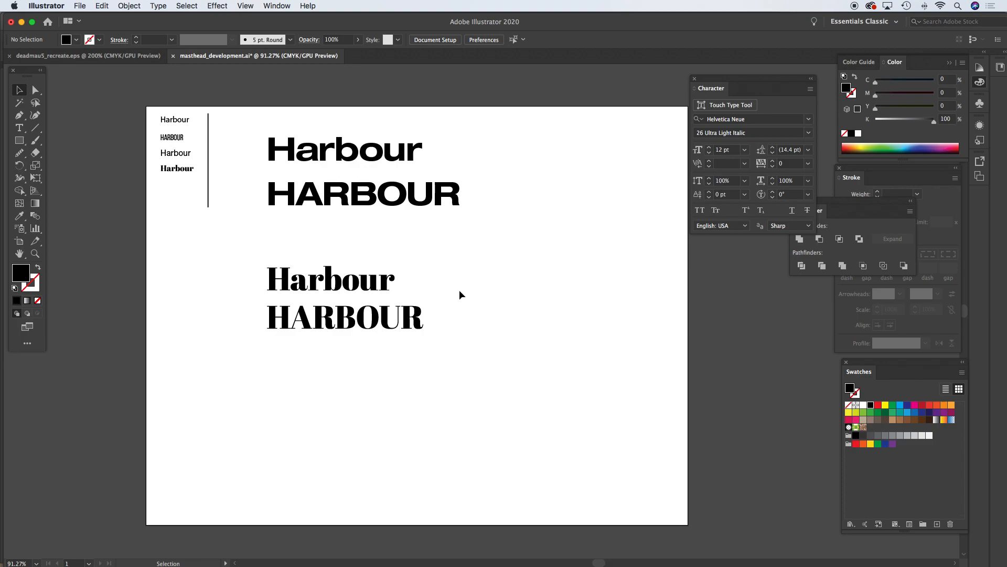
Step: Highlight the letters RBOU in the uppercase Abril Fatface HARBOUR as live text, and leave text editing
{"action": "left_click_drag", "start_coordinate": [460, 288], "coordinate": [431, 282]}
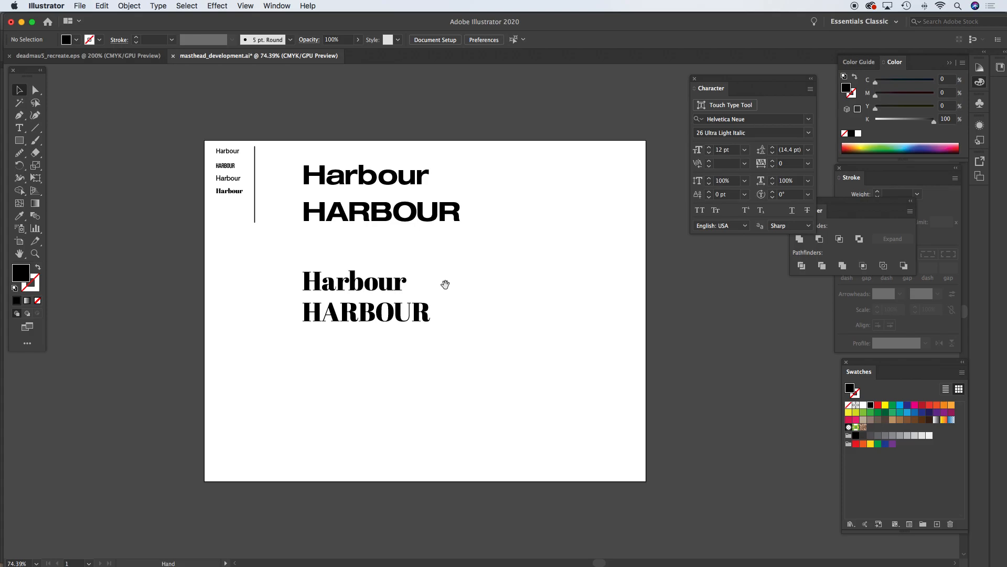
{"action": "left_click", "coordinate": [452, 293], "text": "super"}
{"action": "left_click", "coordinate": [466, 302], "text": "super"}
{"action": "left_click_drag", "start_coordinate": [520, 331], "coordinate": [432, 260]}
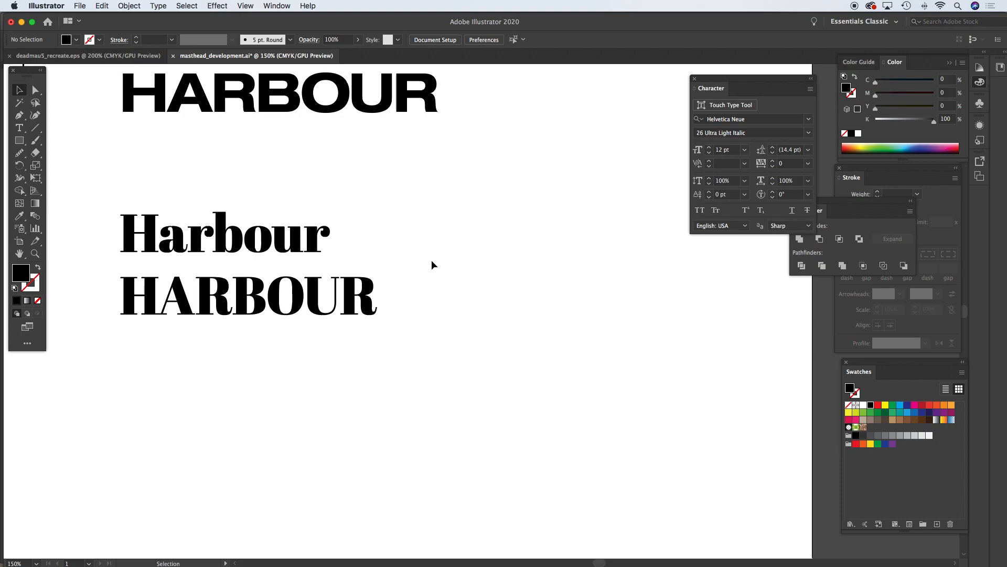
{"action": "key", "text": "t"}
{"action": "left_click", "coordinate": [212, 297]}
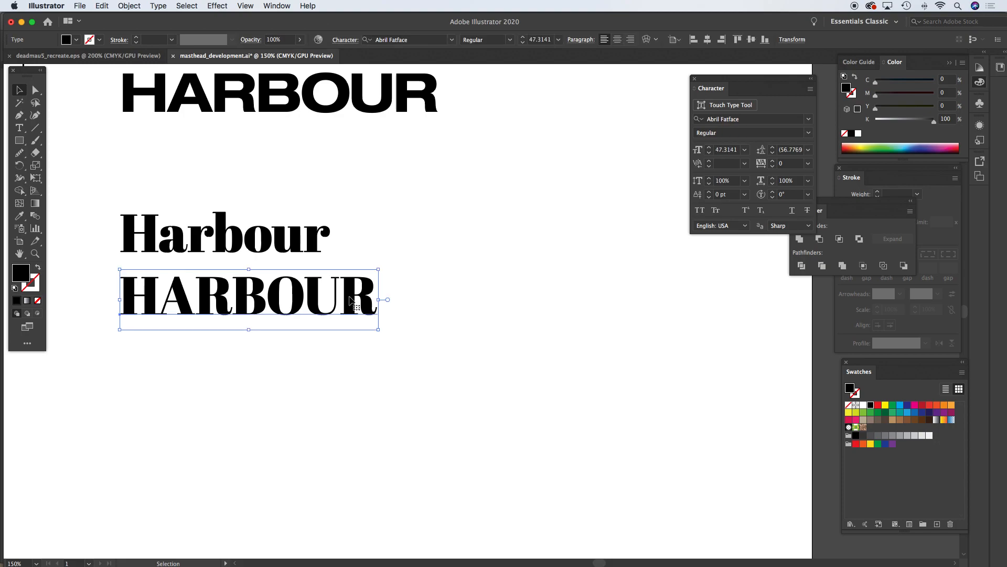
{"action": "left_click_drag", "start_coordinate": [212, 298], "coordinate": [347, 296]}
{"action": "left_click", "coordinate": [19, 90]}
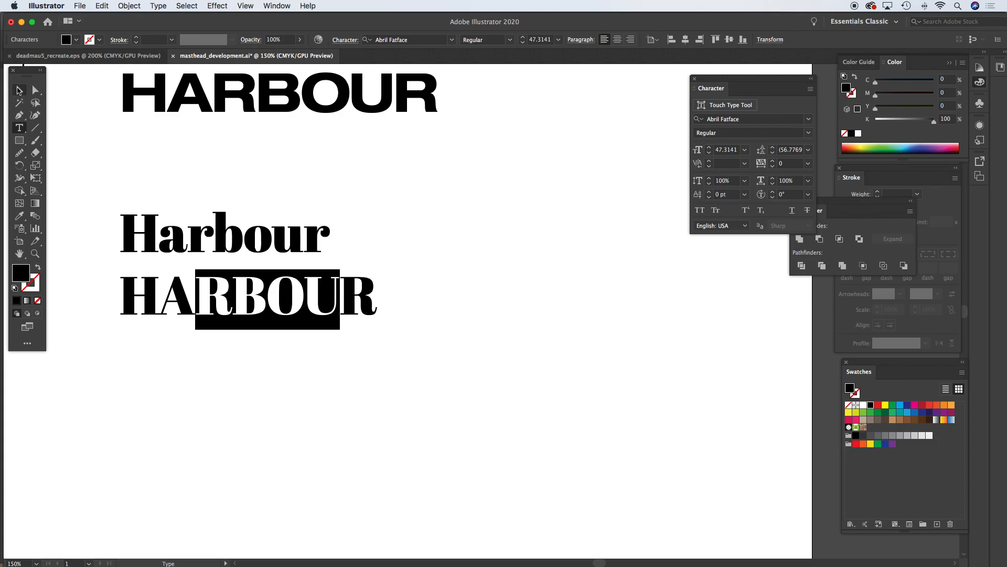
Step: Duplicate the uppercase Abril Fatface HARBOUR beside the original, convert the copy to outlines, and deselect it
{"action": "left_click", "coordinate": [232, 228]}
{"action": "left_click_drag", "start_coordinate": [242, 288], "coordinate": [550, 288]}
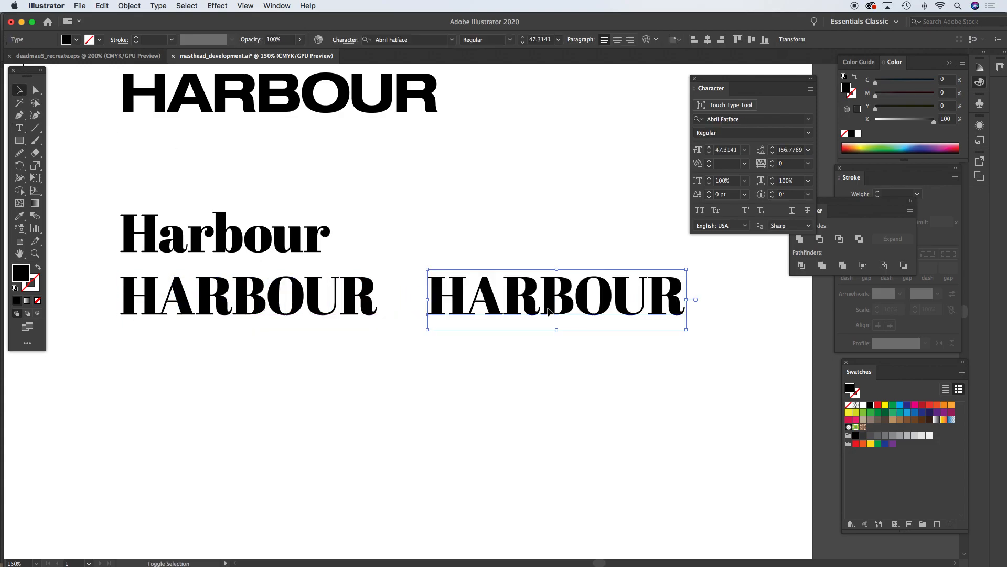
{"action": "left_click", "coordinate": [158, 6]}
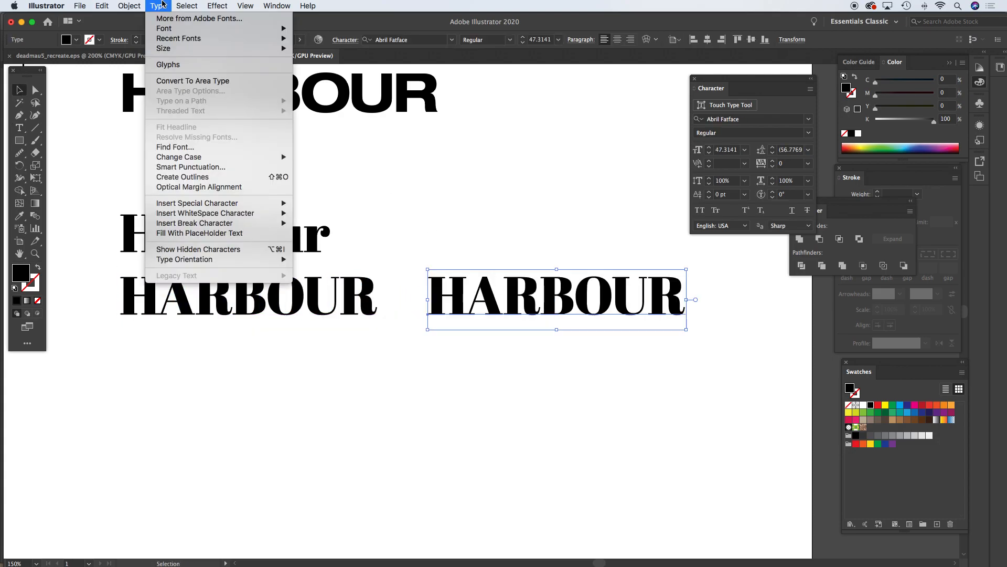
{"action": "left_click", "coordinate": [174, 177]}
{"action": "left_click", "coordinate": [543, 205]}
{"action": "scroll", "coordinate": [543, 204], "scroll_direction": "right", "scroll_amount": 5}
{"action": "scroll", "coordinate": [543, 204], "scroll_direction": "down", "scroll_amount": 2}
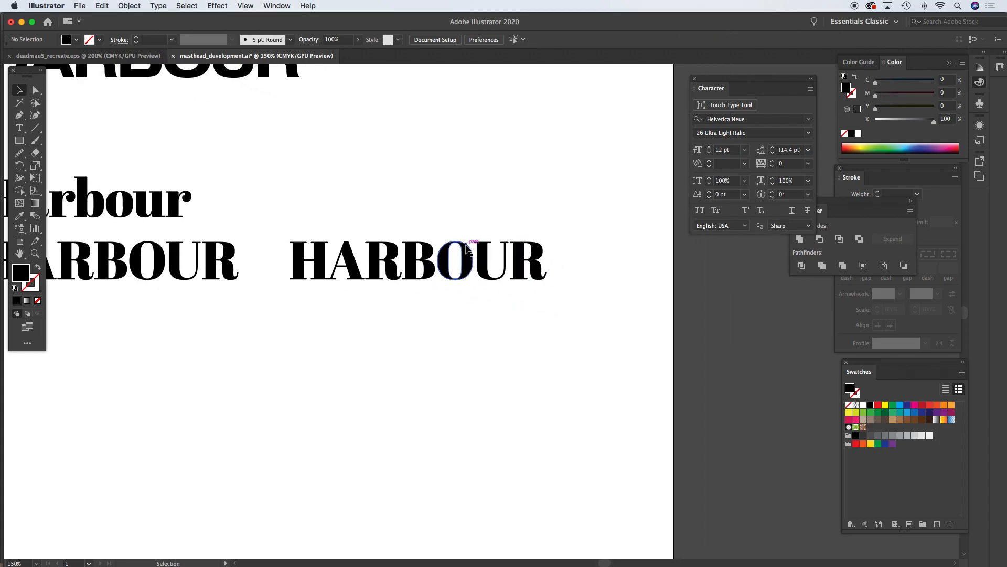
Step: Delete the outlined HARBOUR copy beside the Abril Fatface pair
{"action": "left_click_drag", "start_coordinate": [270, 217], "coordinate": [600, 301]}
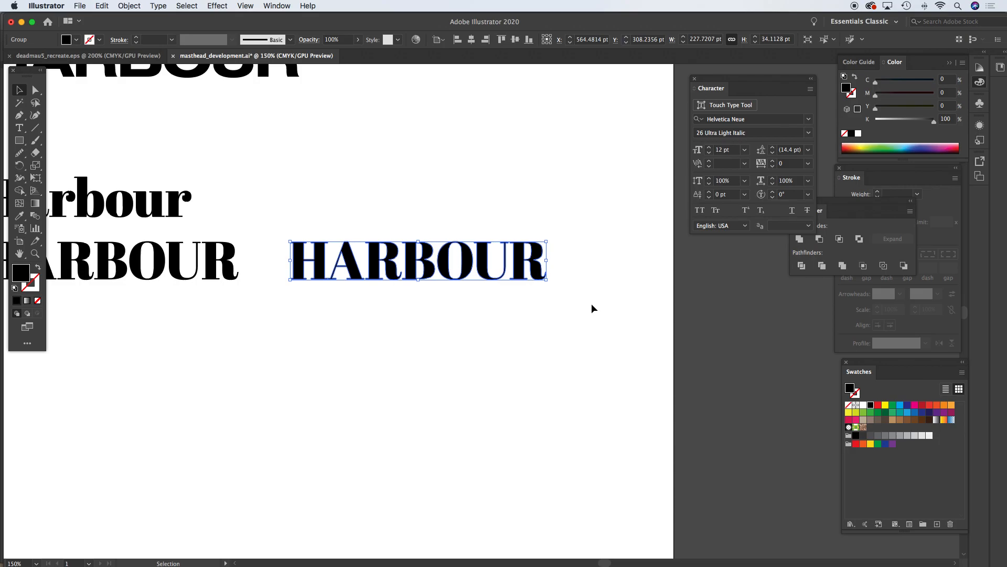
{"action": "key", "text": "Delete"}
{"action": "left_click_drag", "start_coordinate": [331, 259], "coordinate": [524, 228]}
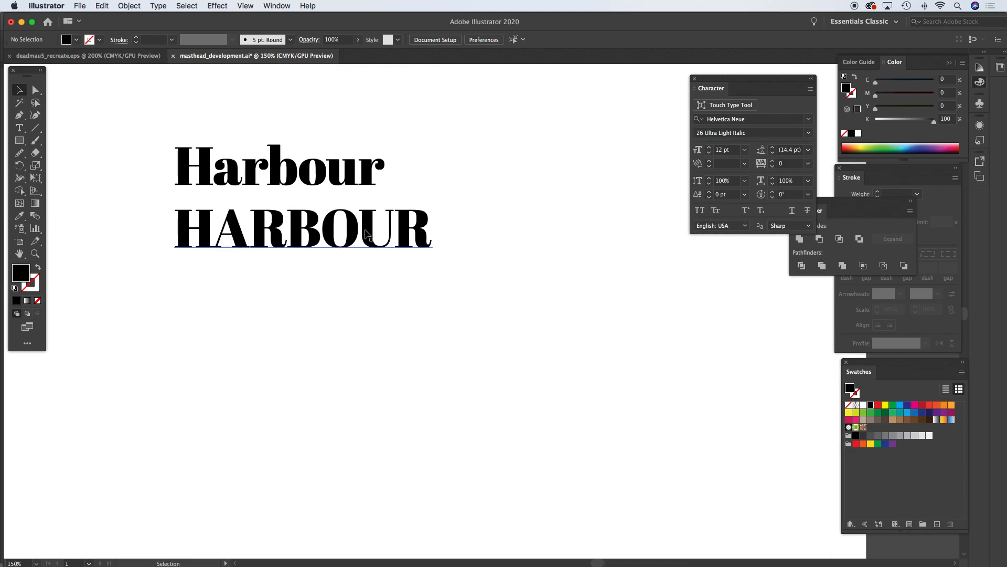
Step: Isolate the uppercase Abril Fatface HARBOUR in clear space on the artboard, away from the other wordmarks, keeping it selected
{"action": "left_click_drag", "start_coordinate": [382, 237], "coordinate": [340, 262]}
{"action": "left_click_drag", "start_coordinate": [122, 221], "coordinate": [452, 284]}
{"action": "left_click", "coordinate": [363, 259]}
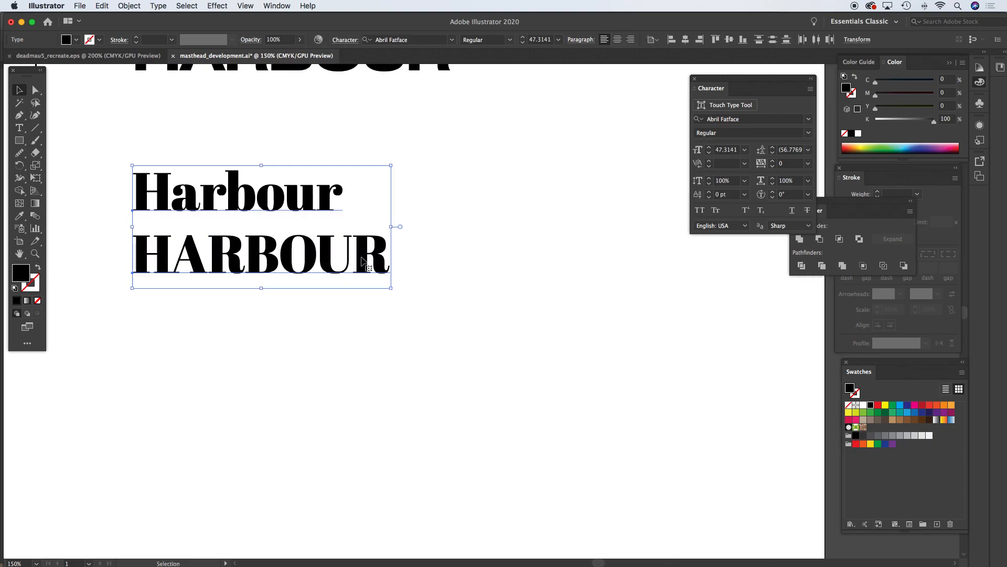
{"action": "left_click", "coordinate": [460, 273]}
{"action": "left_click_drag", "start_coordinate": [369, 261], "coordinate": [695, 206]}
{"action": "left_click_drag", "start_coordinate": [574, 185], "coordinate": [236, 332]}
{"action": "left_click", "coordinate": [369, 254], "text": "alt+super"}
{"action": "left_click_drag", "start_coordinate": [472, 285], "coordinate": [357, 411]}
{"action": "left_click_drag", "start_coordinate": [212, 289], "coordinate": [313, 360]}
{"action": "left_click_drag", "start_coordinate": [380, 378], "coordinate": [637, 238]}
{"action": "left_click_drag", "start_coordinate": [378, 491], "coordinate": [404, 395]}
{"action": "left_click", "coordinate": [462, 406], "text": "super"}
{"action": "left_click", "coordinate": [467, 365], "text": "super"}
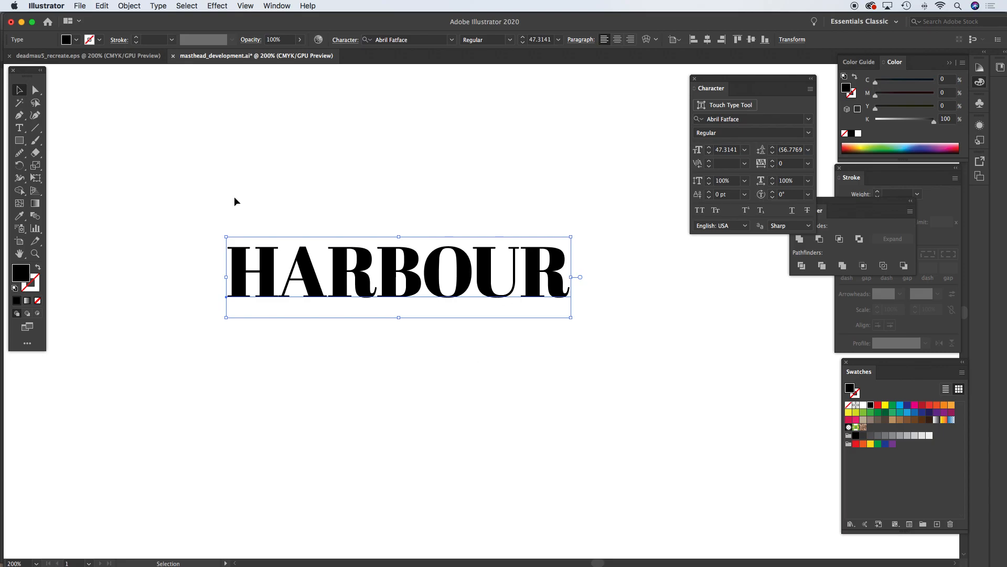
Step: Convert the isolated Abril Fatface HARBOUR to outlines and deselect it for direct point editing
{"action": "left_click", "coordinate": [159, 6]}
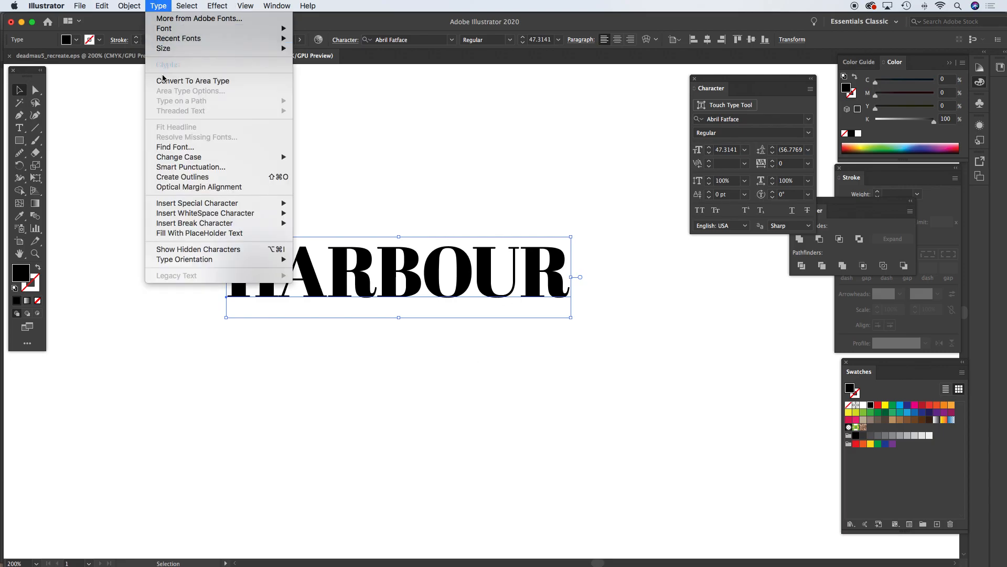
{"action": "left_click", "coordinate": [186, 177]}
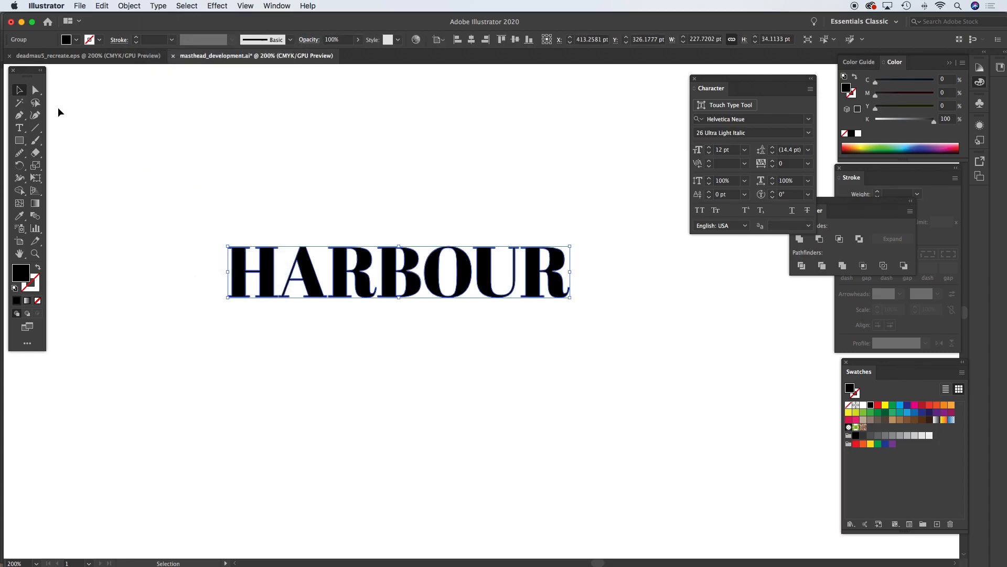
{"action": "left_click", "coordinate": [35, 89]}
{"action": "left_click", "coordinate": [401, 179]}
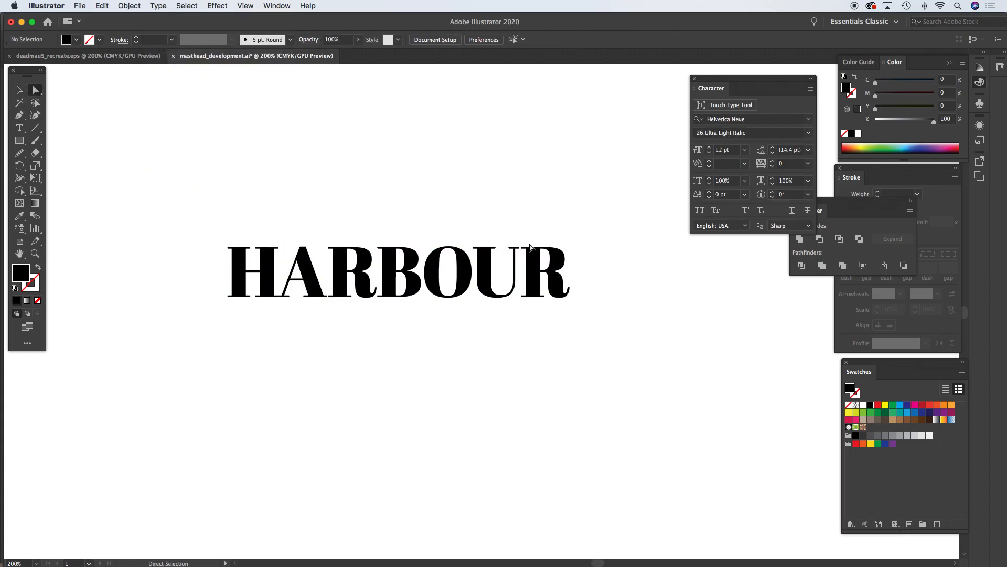
Step: Try moving a single corner anchor on the serif of the outlined letter U, and undo the move
{"action": "left_click_drag", "start_coordinate": [478, 324], "coordinate": [514, 294]}
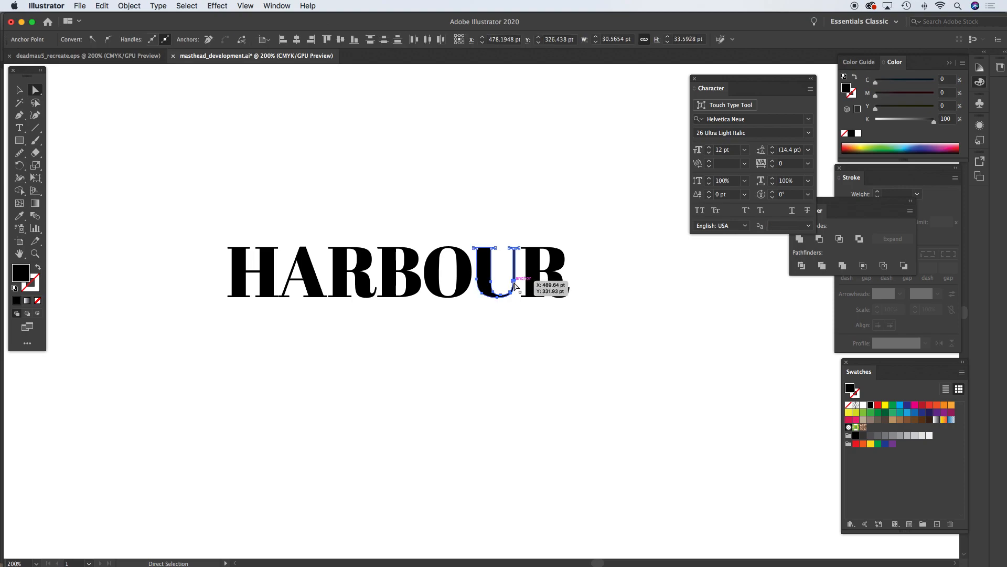
{"action": "left_click", "coordinate": [516, 334]}
{"action": "key", "text": "super+space"}
{"action": "left_click_drag", "start_coordinate": [461, 234], "coordinate": [638, 350]}
{"action": "left_click_drag", "start_coordinate": [589, 315], "coordinate": [387, 155]}
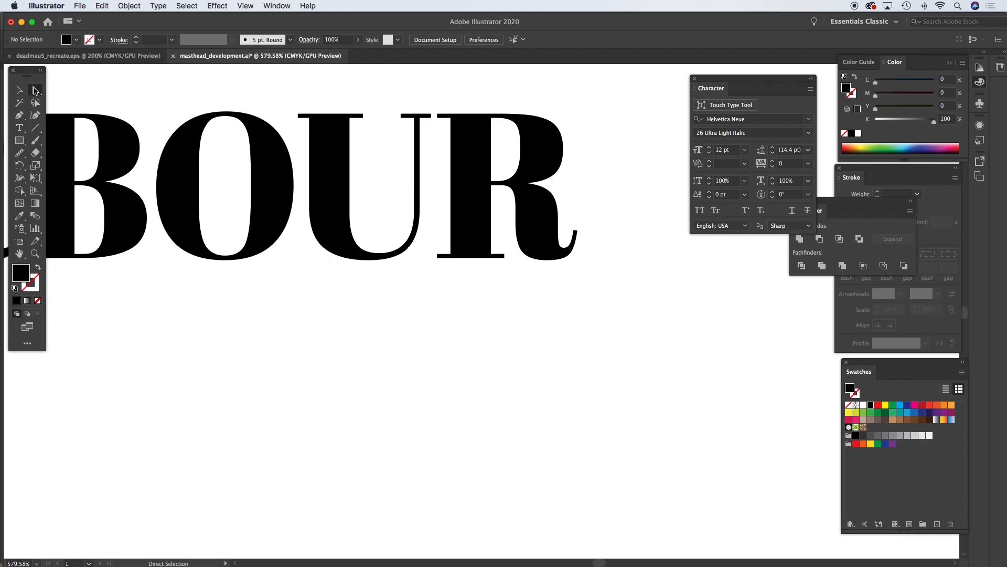
{"action": "left_click_drag", "start_coordinate": [298, 115], "coordinate": [291, 94]}
{"action": "key", "text": "super+z"}
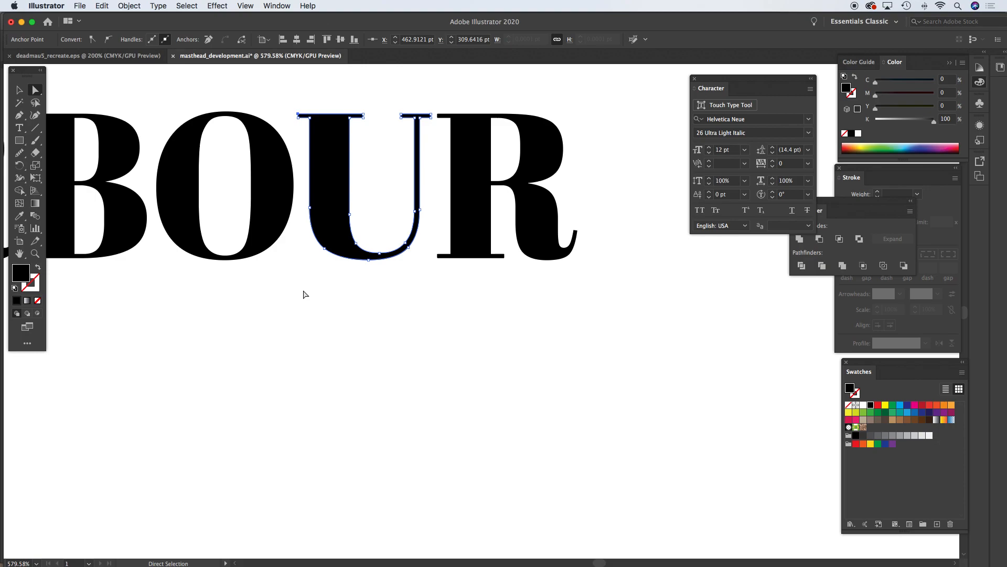
Step: Move the lower anchor points of the U straight down to lengthen the letter to about 50.7 pt, and deselect it
{"action": "left_click_drag", "start_coordinate": [302, 295], "coordinate": [428, 205]}
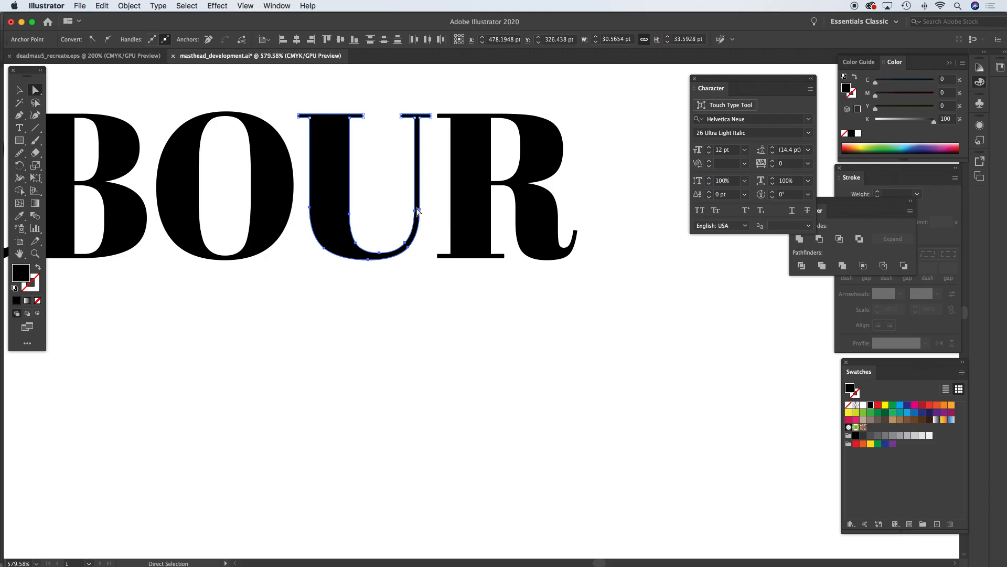
{"action": "left_click_drag", "start_coordinate": [419, 210], "coordinate": [420, 285]}
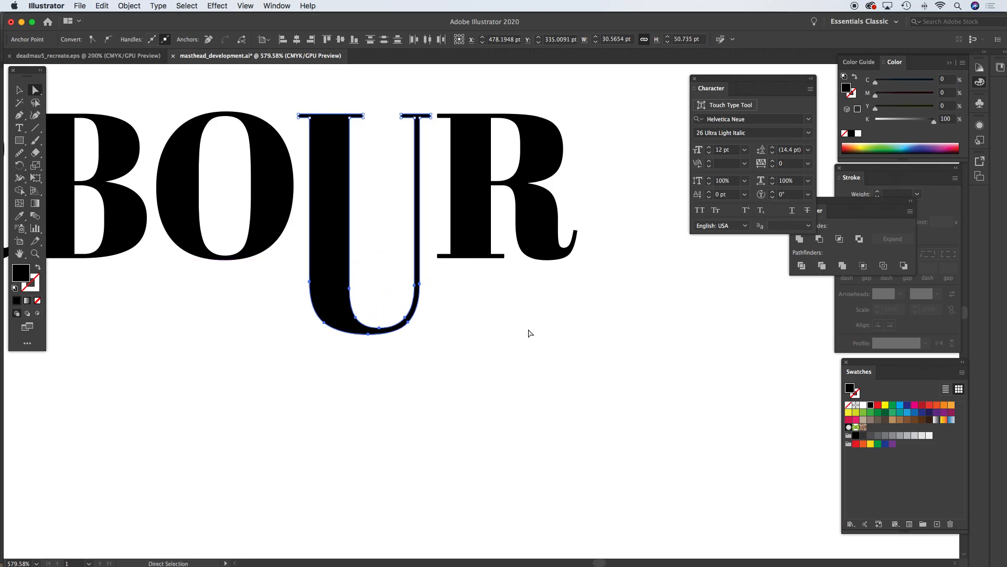
{"action": "left_click", "coordinate": [530, 333]}
{"action": "left_click", "coordinate": [439, 337], "text": "alt+super"}
{"action": "left_click", "coordinate": [482, 338], "text": "alt+super"}
{"action": "left_click", "coordinate": [495, 339], "text": "alt+super"}
{"action": "scroll", "coordinate": [488, 339], "scroll_direction": "left", "scroll_amount": 3}
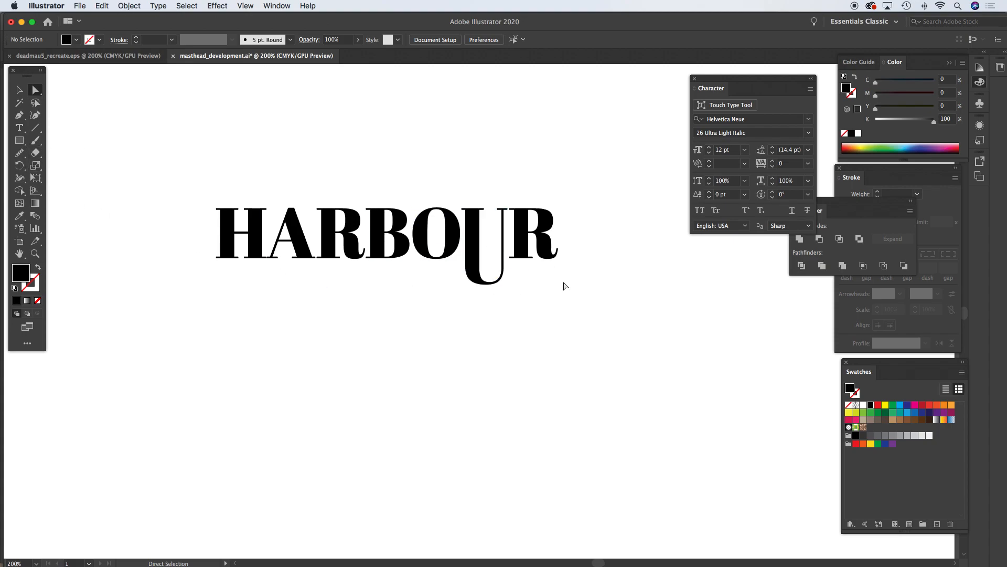
Step: Add the text October 2020 beneath the R in 12 pt Helvetica Neue 55 Roman
{"action": "key", "text": "t"}
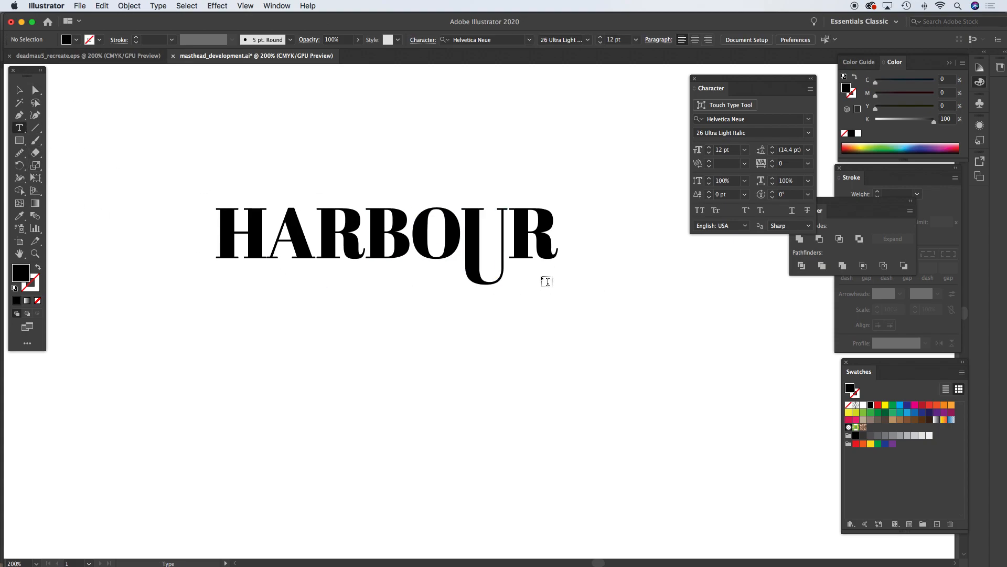
{"action": "left_click", "coordinate": [520, 274]}
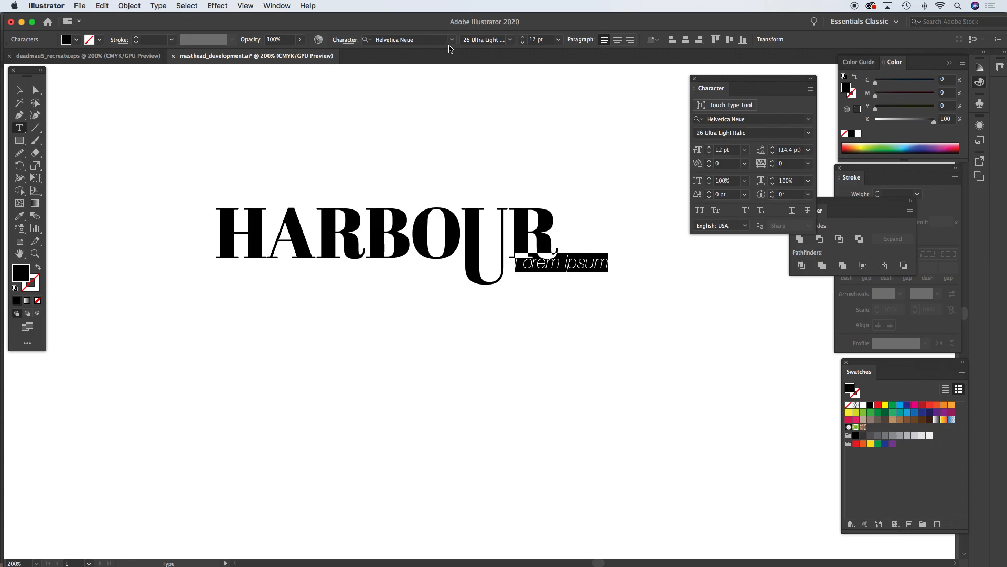
{"action": "left_click", "coordinate": [510, 39]}
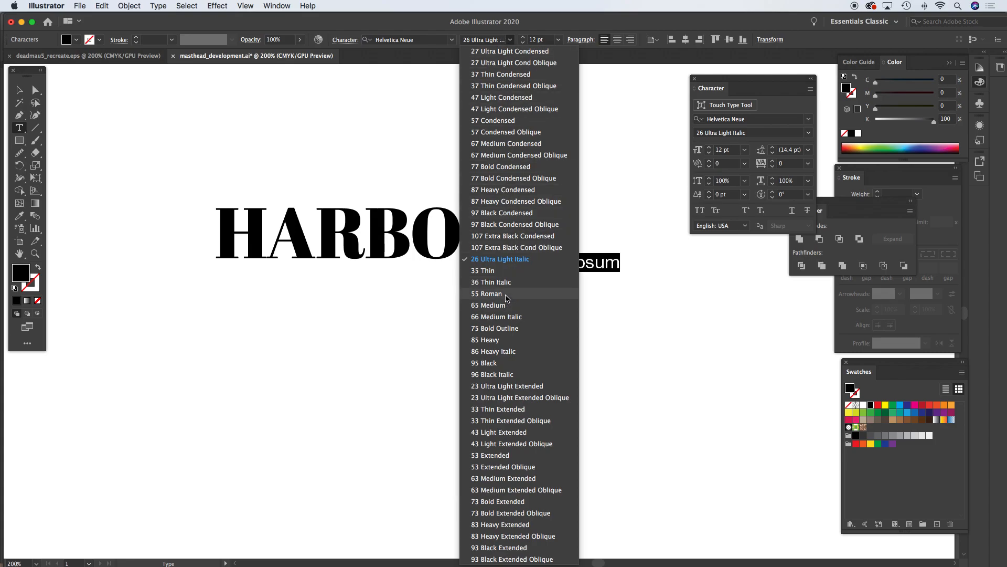
{"action": "left_click", "coordinate": [507, 295]}
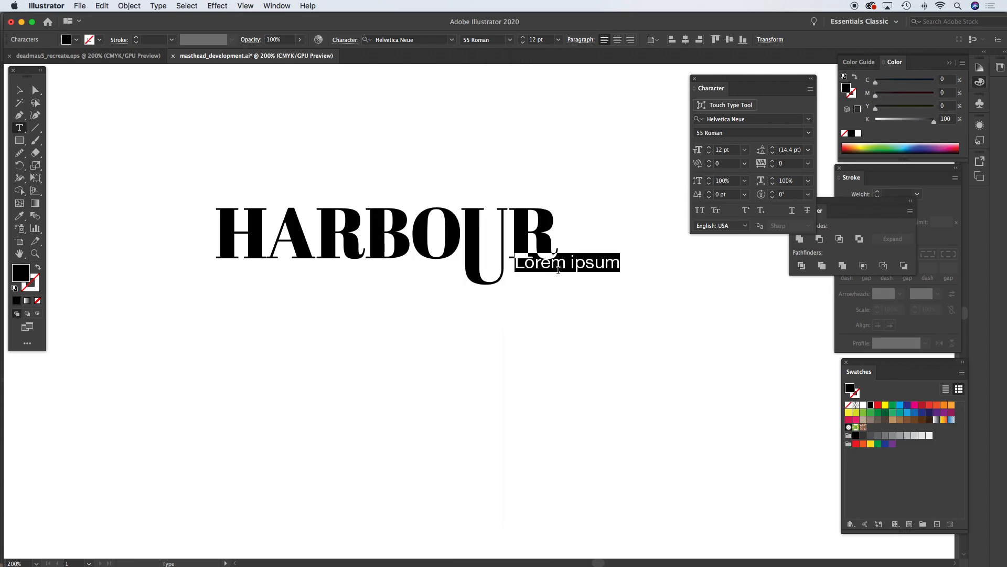
{"action": "type", "text": "October 2020"}
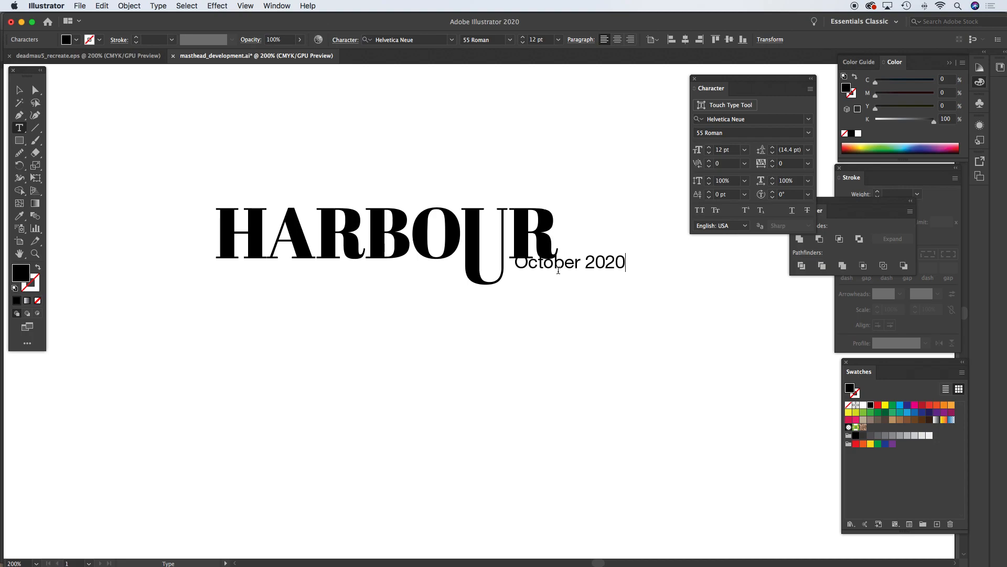
{"action": "key", "text": "Escape"}
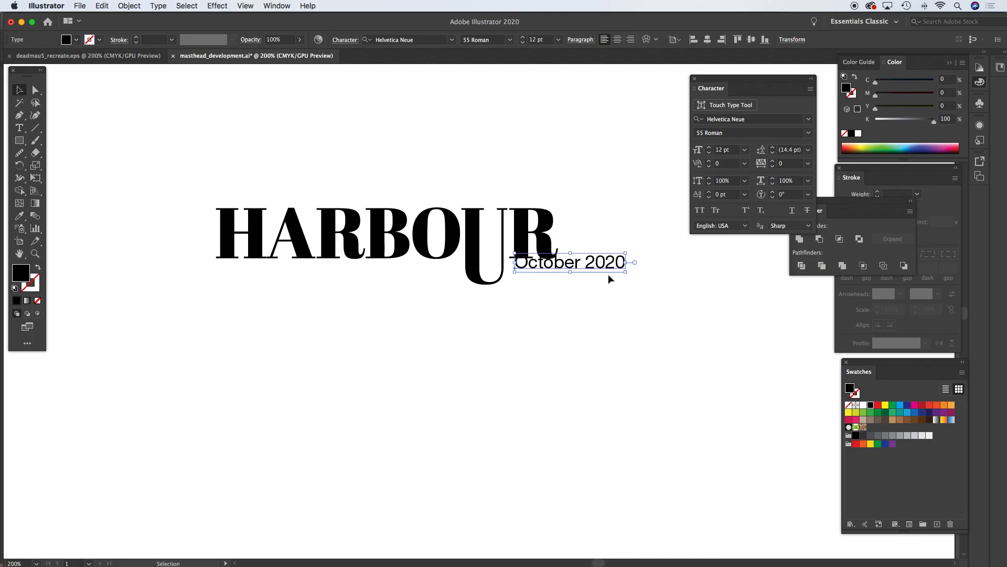
Step: Move the October 2020 text beneath the B and O of HARBOUR, and set its tracking to -20
{"action": "left_click_drag", "start_coordinate": [605, 270], "coordinate": [435, 280]}
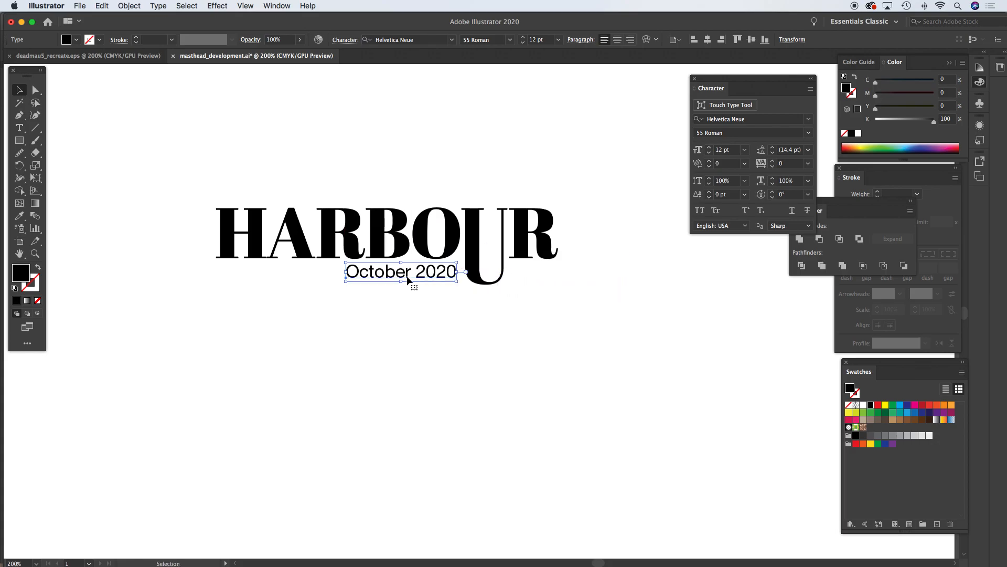
{"action": "left_click_drag", "start_coordinate": [370, 243], "coordinate": [462, 321]}
{"action": "double_click", "coordinate": [257, 329]}
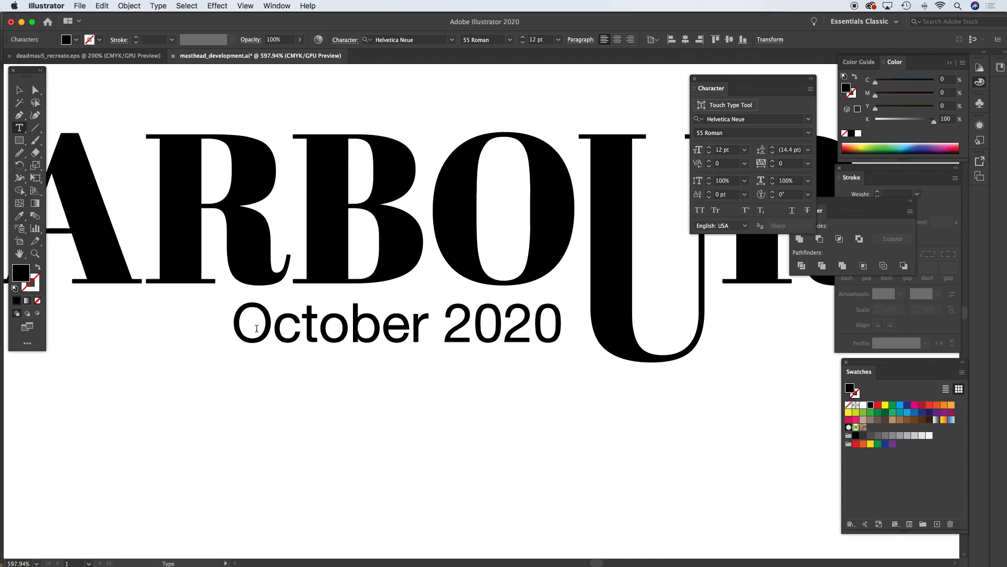
{"action": "left_click_drag", "start_coordinate": [239, 326], "coordinate": [563, 324]}
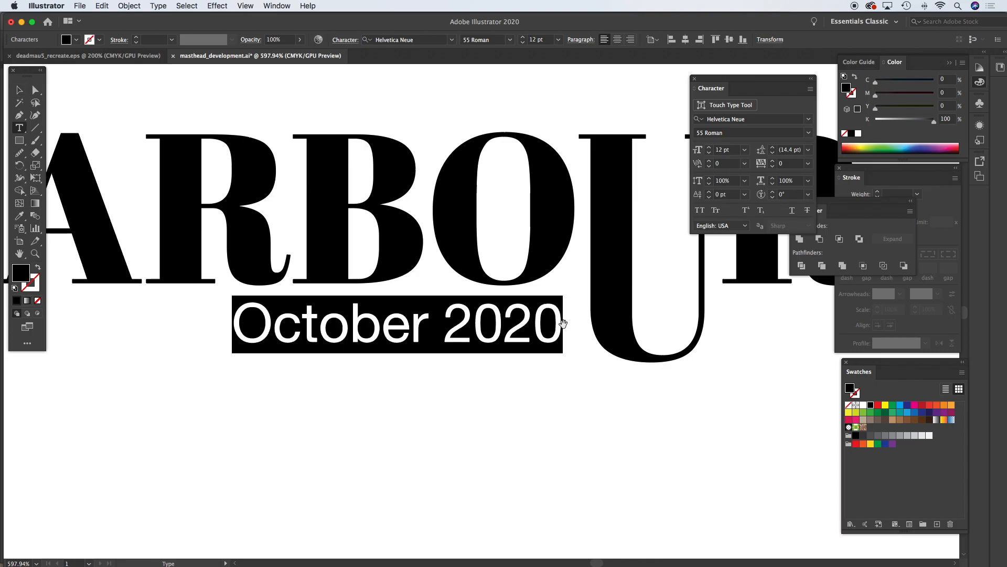
{"action": "key", "text": "alt+Left"}
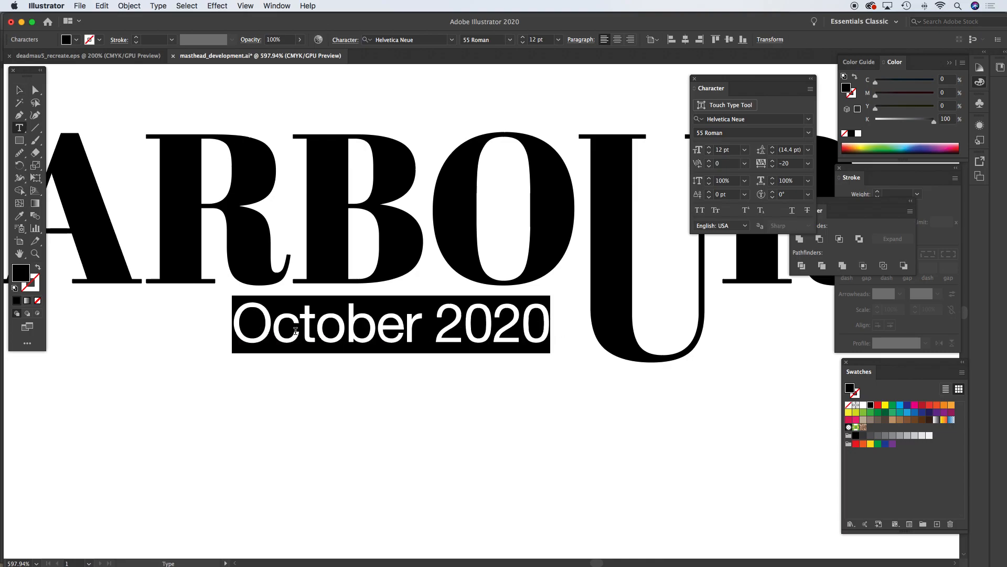
Step: Tighten individual character pairs in October 2020 with -20 kerning, including t-o and o-b, and finish editing the text
{"action": "left_click", "coordinate": [297, 330]}
{"action": "key", "text": "alt+Left"}
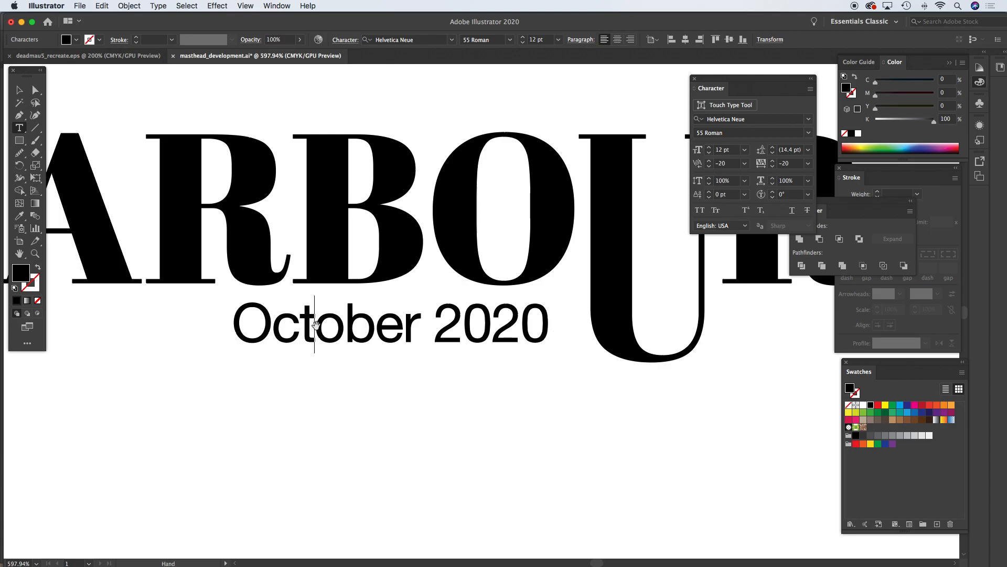
{"action": "left_click", "coordinate": [344, 323]}
{"action": "key", "text": "alt+Left"}
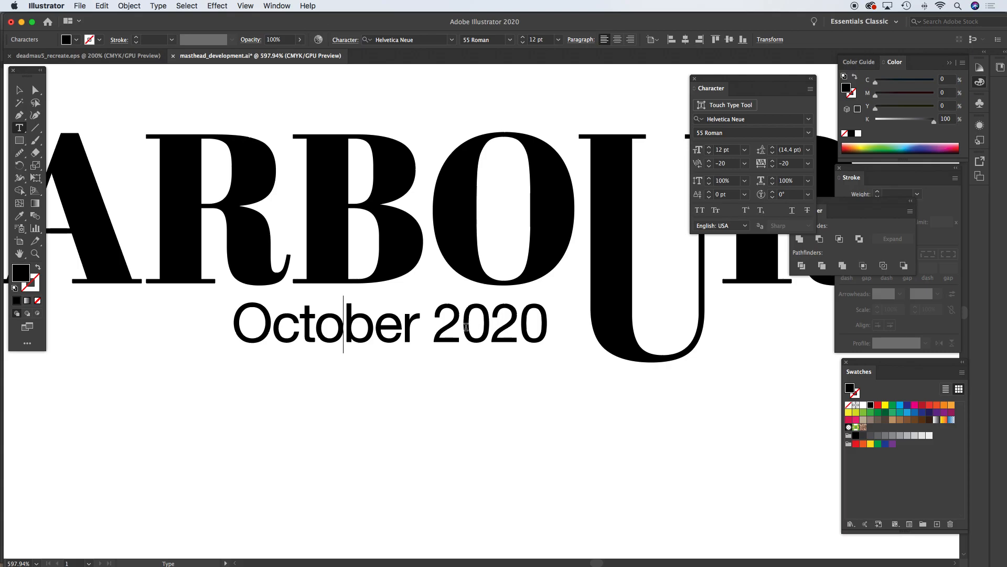
{"action": "key", "text": "alt+Right"}
{"action": "key", "text": "alt+Left"}
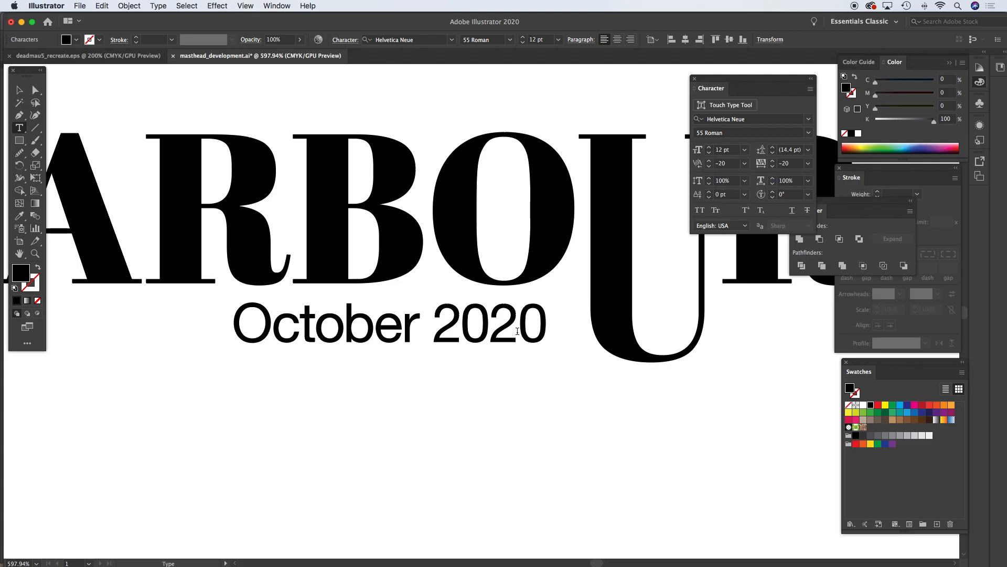
{"action": "key", "text": "alt+Left"}
{"action": "key", "text": "Escape"}
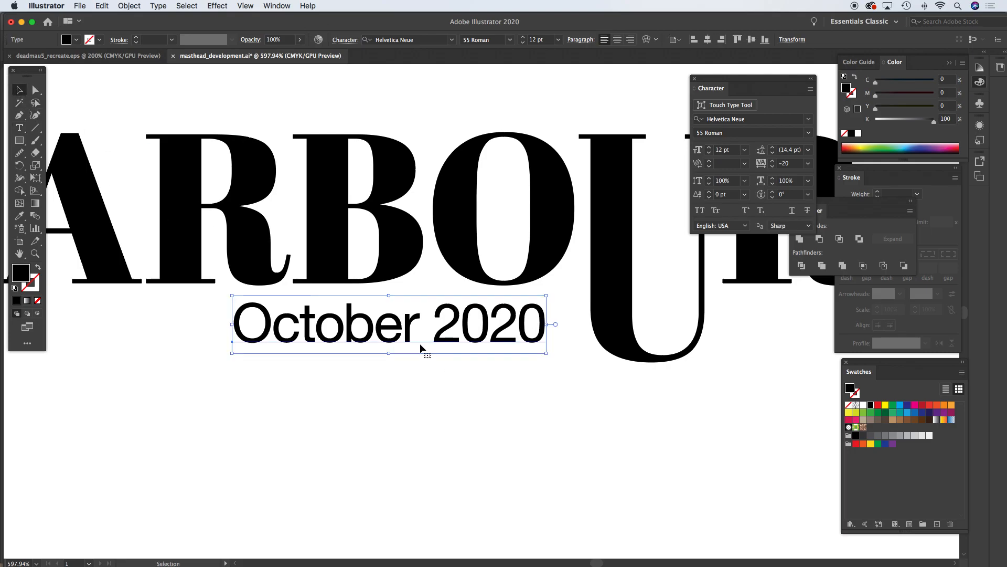
Step: Scale the October 2020 text down to about 9.2 pt and position it below the B and O, clear of the U
{"action": "left_click_drag", "start_coordinate": [232, 325], "coordinate": [305, 326]}
{"action": "left_click", "coordinate": [471, 365], "text": "alt+super"}
{"action": "left_click_drag", "start_coordinate": [479, 346], "coordinate": [548, 374]}
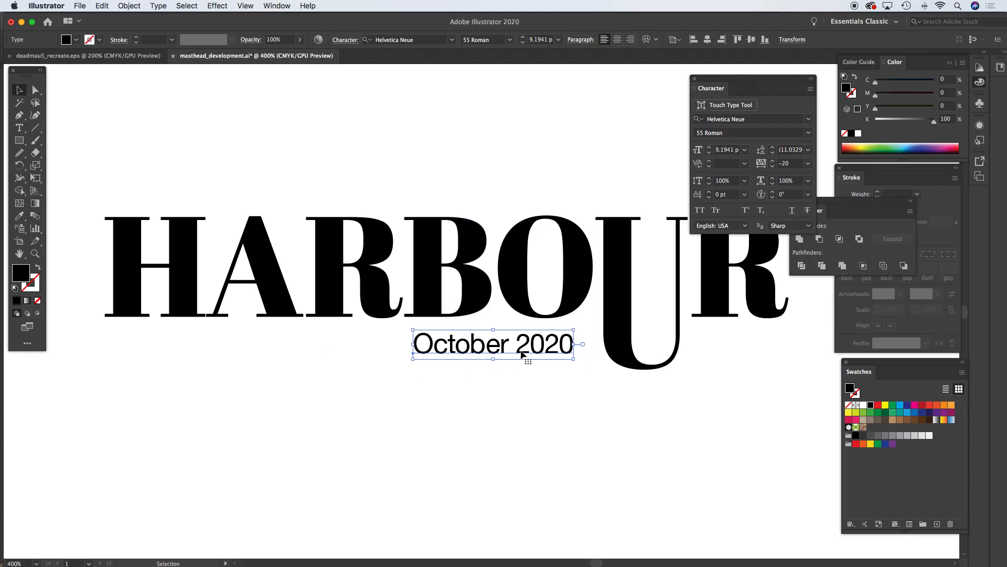
{"action": "left_click_drag", "start_coordinate": [521, 349], "coordinate": [491, 359]}
{"action": "left_click", "coordinate": [609, 456]}
{"action": "left_click", "coordinate": [510, 420], "text": "alt+super"}
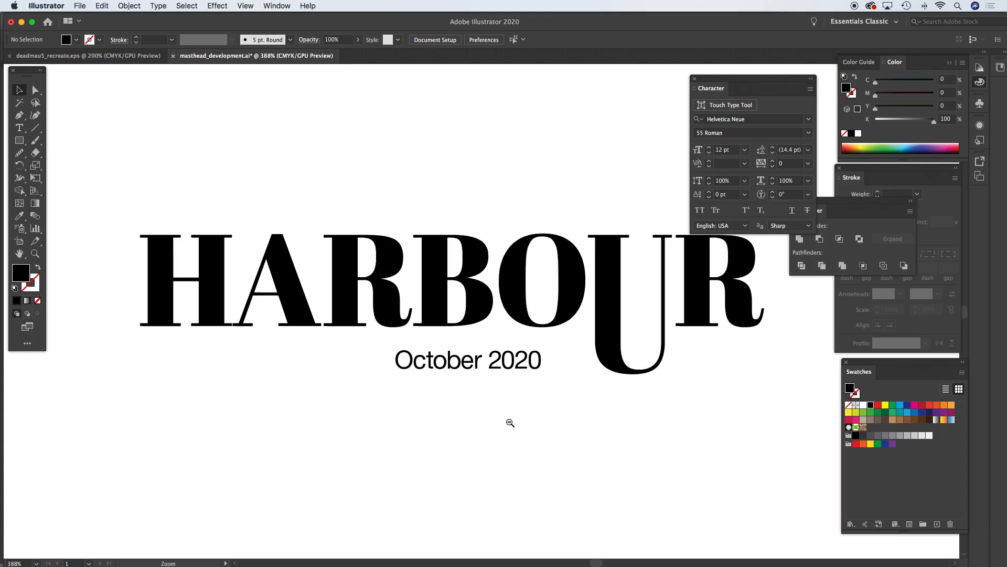
Step: Nestle the October 2020 text into the space beside the extended U, scale it up to about 10.4 pt, and deselect it
{"action": "left_click_drag", "start_coordinate": [487, 396], "coordinate": [454, 443]}
{"action": "left_click_drag", "start_coordinate": [460, 339], "coordinate": [493, 329]}
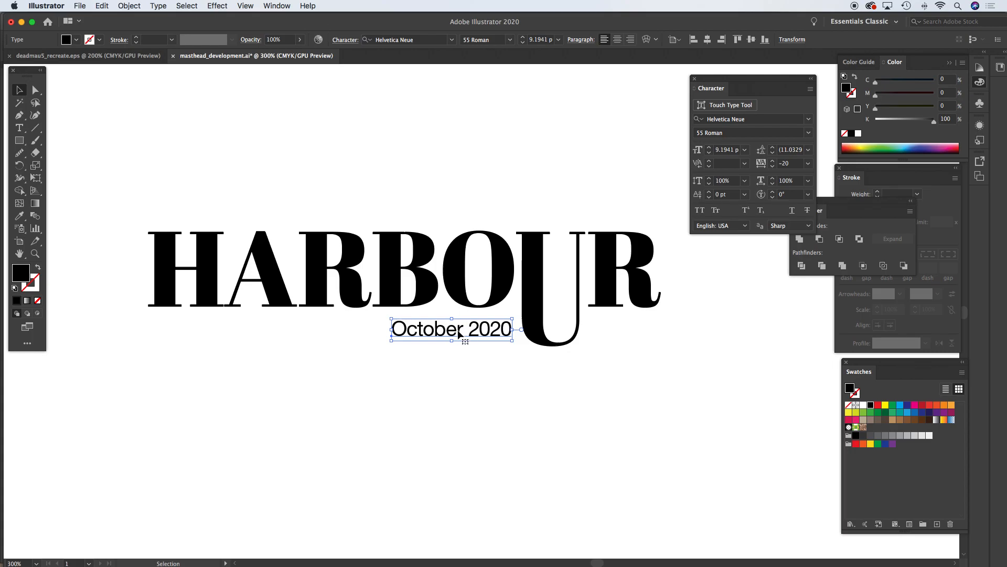
{"action": "left_click_drag", "start_coordinate": [460, 331], "coordinate": [448, 332]}
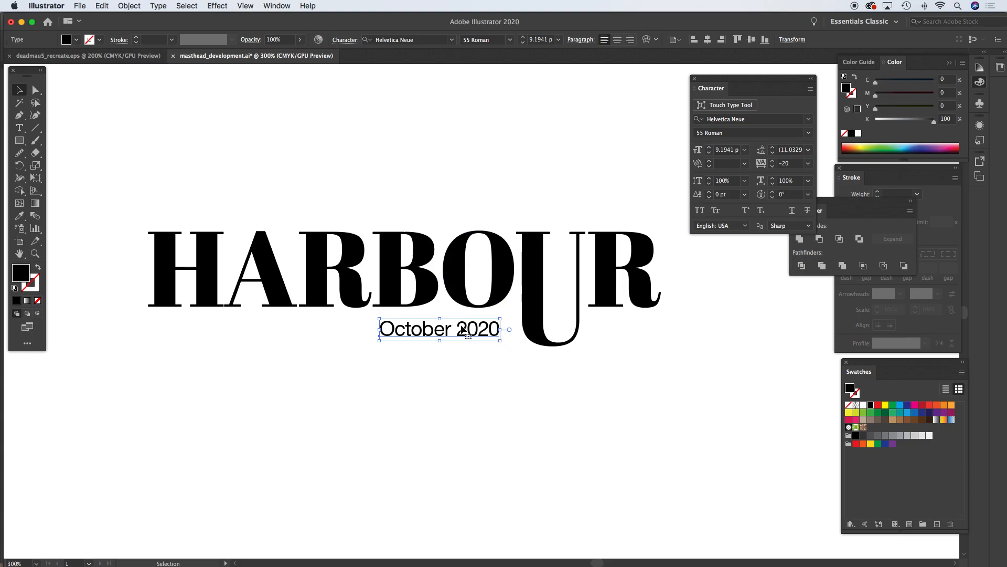
{"action": "left_click_drag", "start_coordinate": [464, 331], "coordinate": [409, 342]}
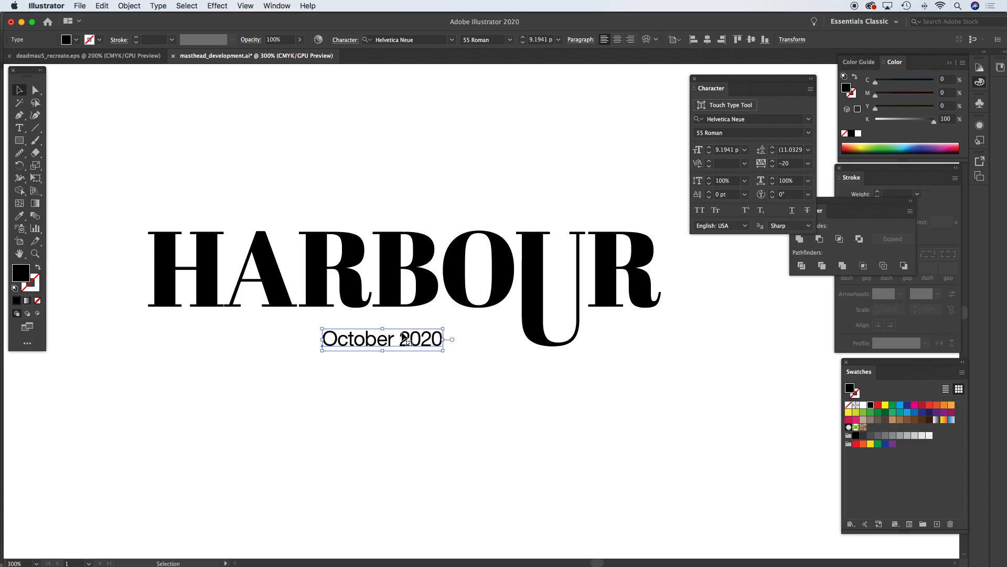
{"action": "left_click_drag", "start_coordinate": [373, 341], "coordinate": [430, 326]}
{"action": "left_click_drag", "start_coordinate": [499, 323], "coordinate": [514, 322]}
{"action": "left_click", "coordinate": [503, 401]}
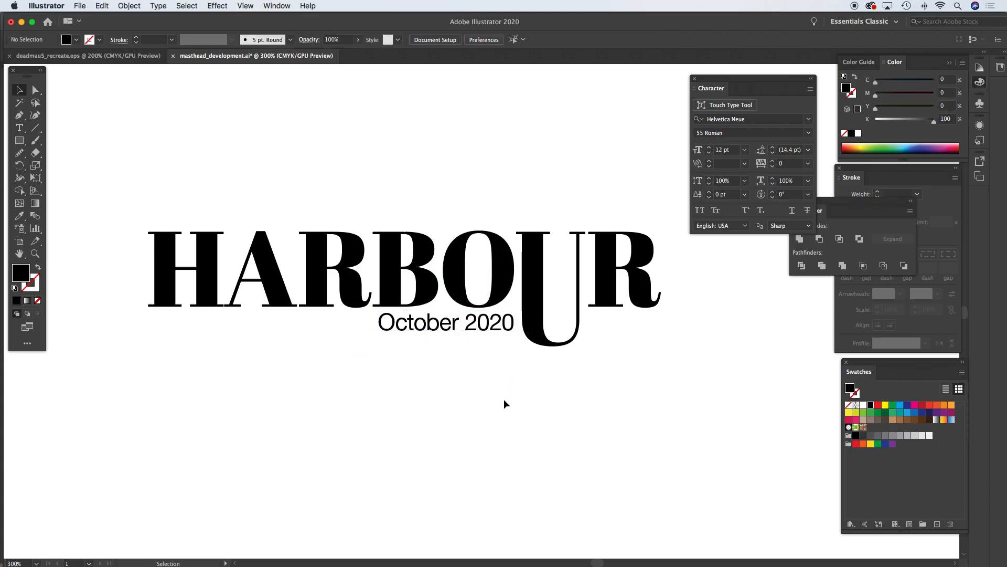
{"action": "left_click", "coordinate": [448, 326]}
{"action": "left_click", "coordinate": [498, 373]}
{"action": "left_click", "coordinate": [499, 373], "text": "alt+super"}
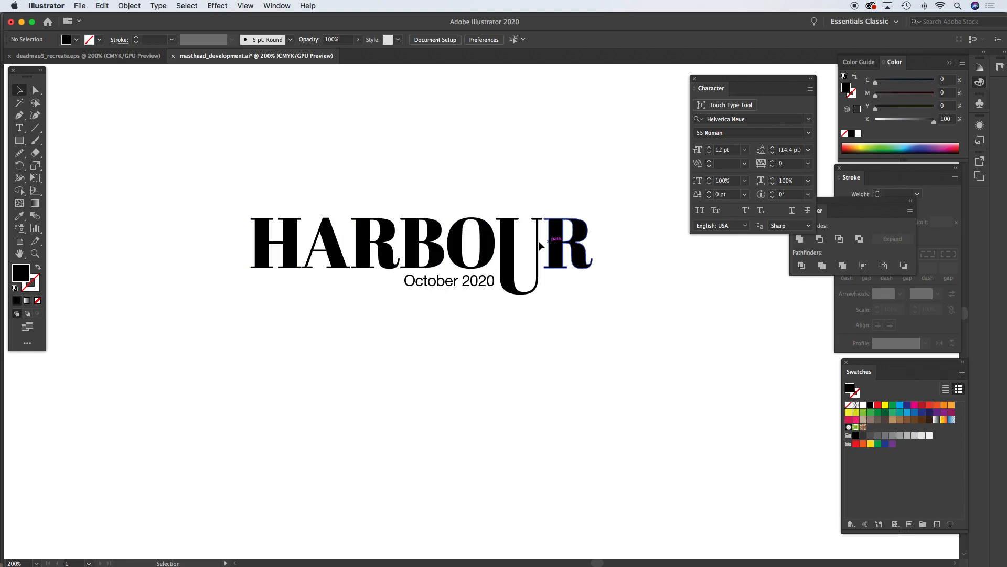
Step: Move the October 2020 text away from the masthead to the empty space above and left of the extended-U HARBOUR
{"action": "left_click_drag", "start_coordinate": [443, 288], "coordinate": [463, 482]}
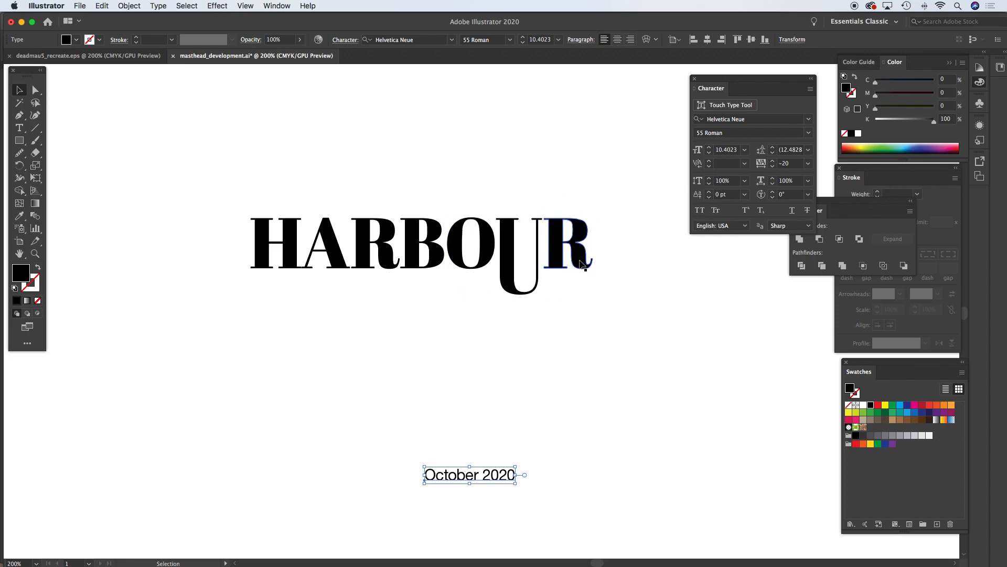
{"action": "left_click_drag", "start_coordinate": [462, 476], "coordinate": [430, 340]}
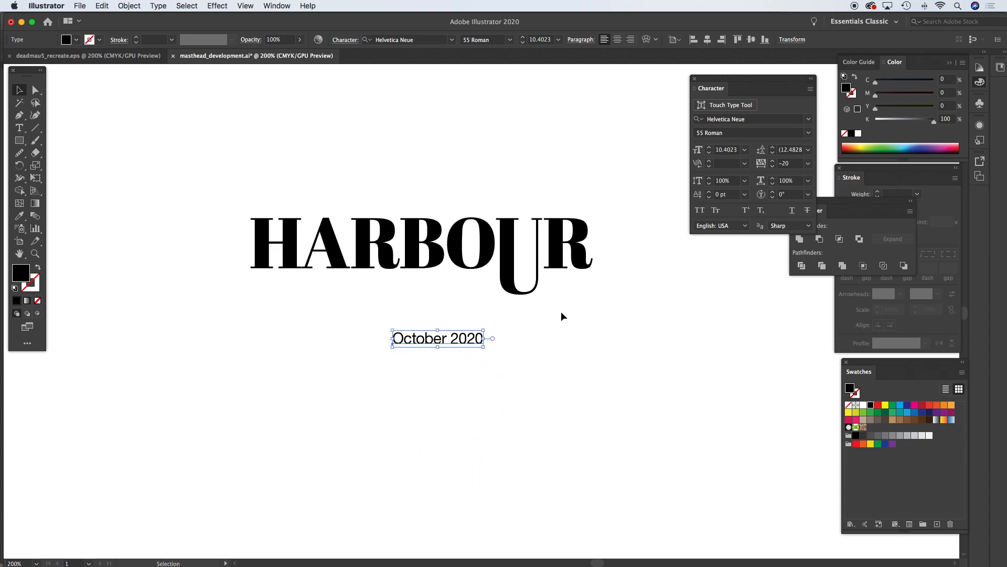
{"action": "left_click_drag", "start_coordinate": [394, 340], "coordinate": [166, 154]}
Step: Duplicate the live Abril Fatface uppercase HARBOUR below the original, change the copy's wording to STATUS, and deselect it
{"action": "left_click_drag", "start_coordinate": [335, 198], "coordinate": [391, 356]}
{"action": "left_click", "coordinate": [460, 324], "text": "alt+super"}
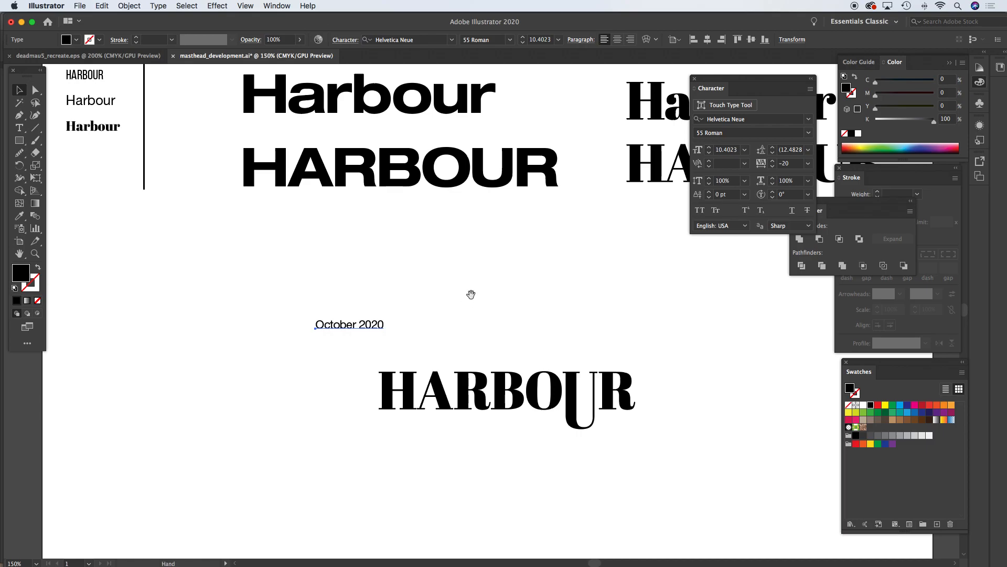
{"action": "left_click_drag", "start_coordinate": [470, 295], "coordinate": [283, 313]}
{"action": "left_click_drag", "start_coordinate": [528, 198], "coordinate": [527, 331]}
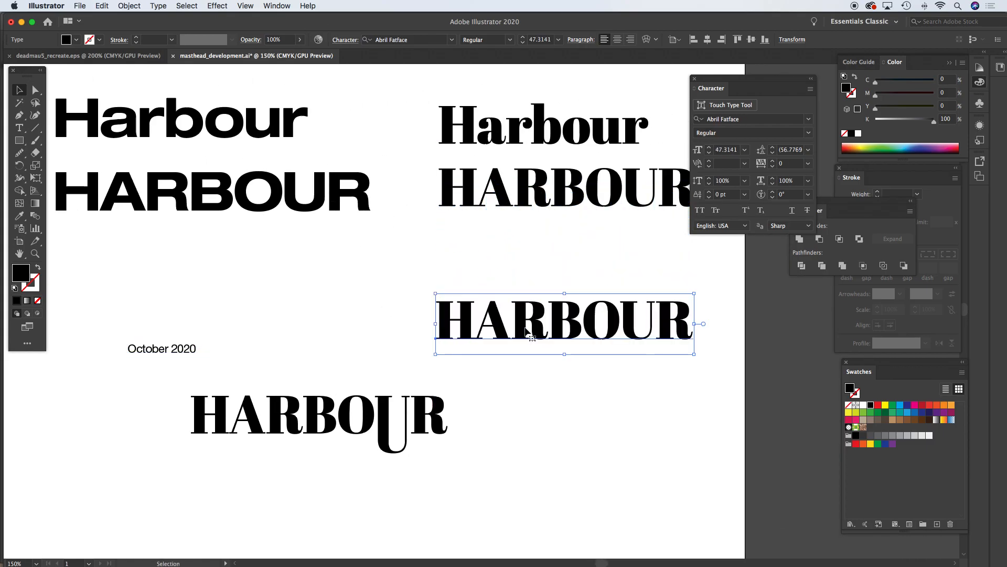
{"action": "double_click", "coordinate": [526, 331]}
{"action": "double_click", "coordinate": [526, 324]}
{"action": "type", "text": "STATUS"}
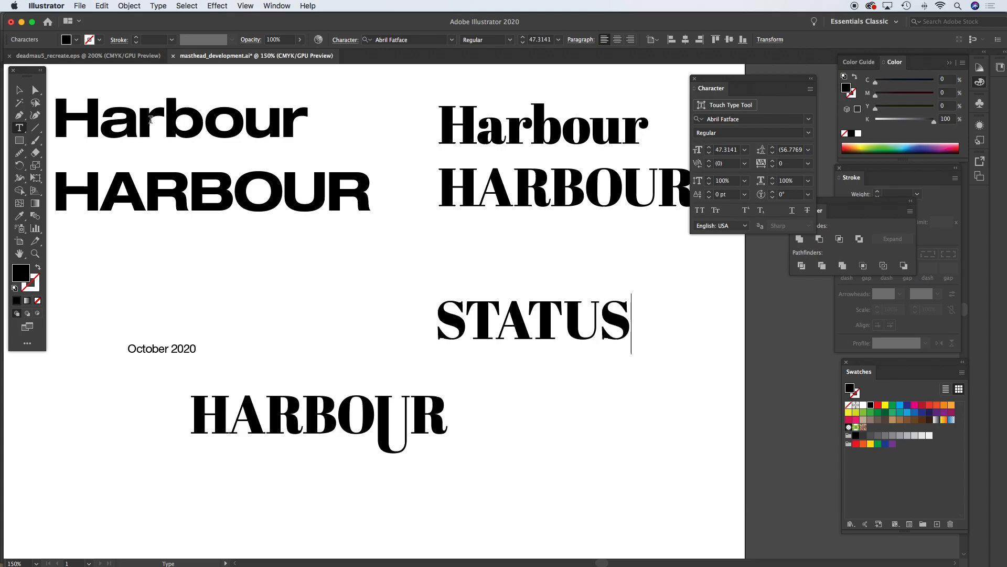
{"action": "left_click", "coordinate": [19, 90]}
{"action": "left_click", "coordinate": [695, 321]}
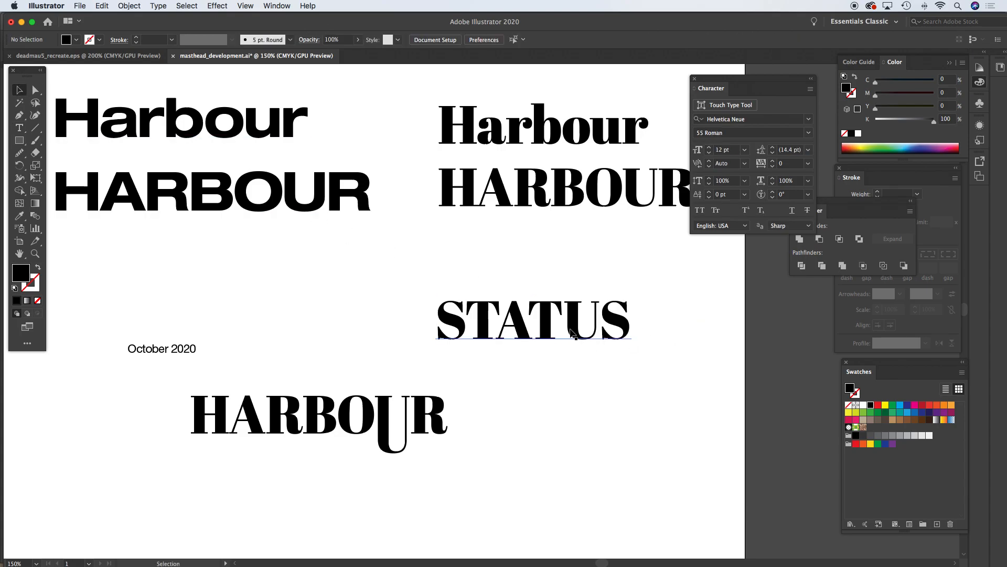
Step: Convert the STATUS text to outlines and deselect it for direct point editing
{"action": "left_click_drag", "start_coordinate": [581, 332], "coordinate": [550, 378]}
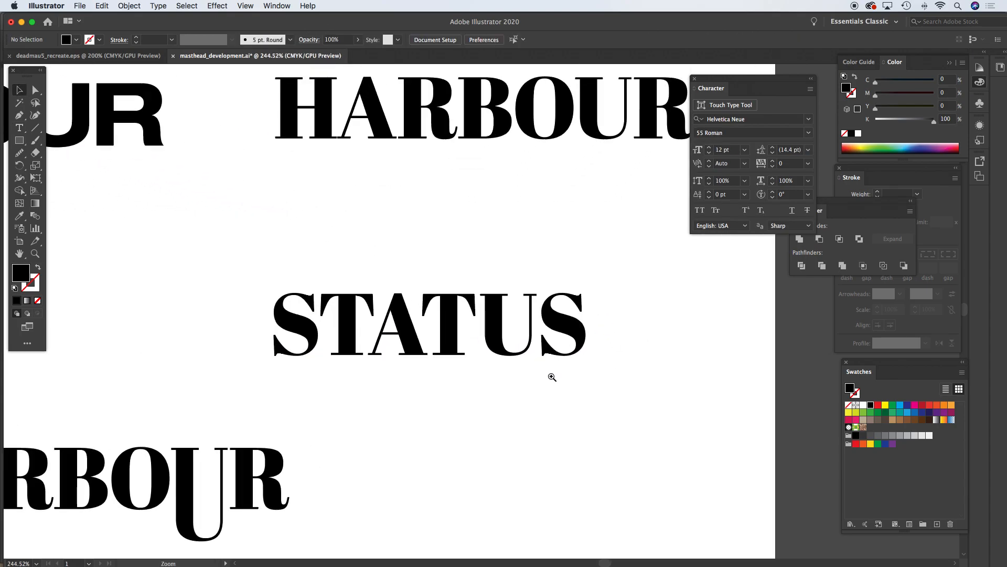
{"action": "left_click", "coordinate": [493, 343]}
{"action": "key", "text": "super+shift+o"}
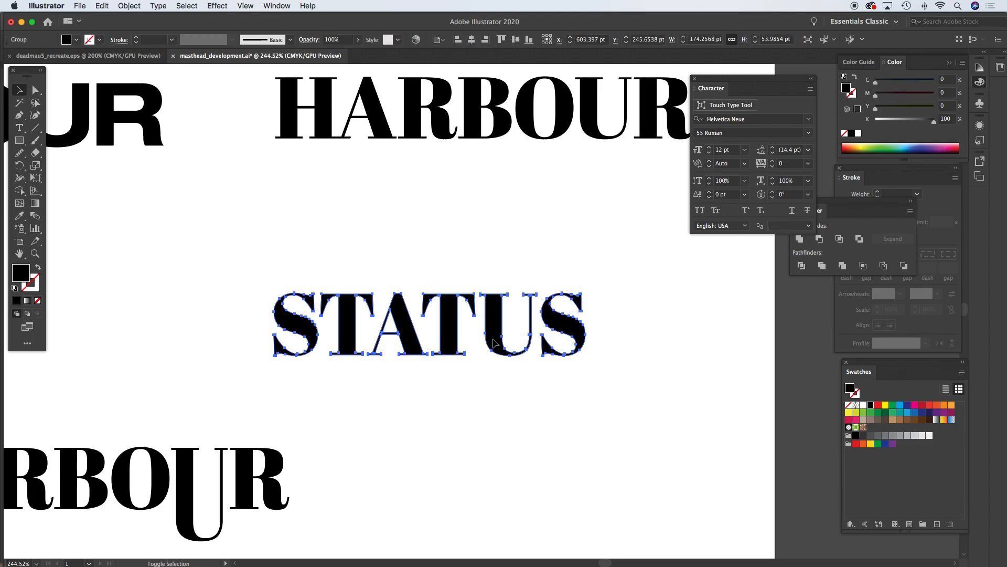
{"action": "key", "text": "a"}
{"action": "left_click", "coordinate": [512, 409]}
Step: Move the lower anchor points of the U in STATUS straight down to lengthen the letter, and deselect it
{"action": "left_click_drag", "start_coordinate": [478, 364], "coordinate": [534, 383]}
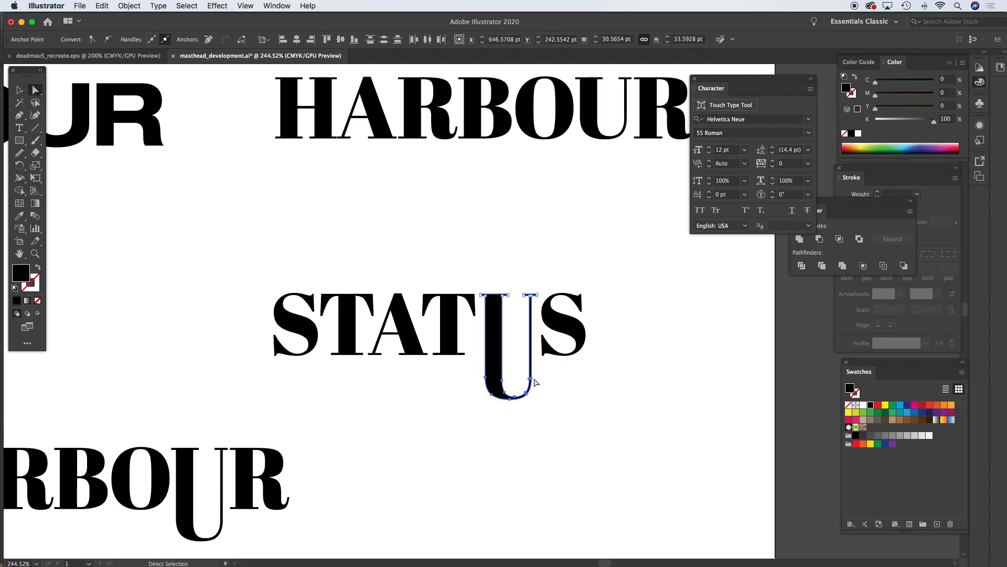
{"action": "left_click", "coordinate": [615, 421]}
{"action": "left_click", "coordinate": [427, 449], "text": "alt+super"}
{"action": "left_click", "coordinate": [468, 415], "text": "alt+super"}
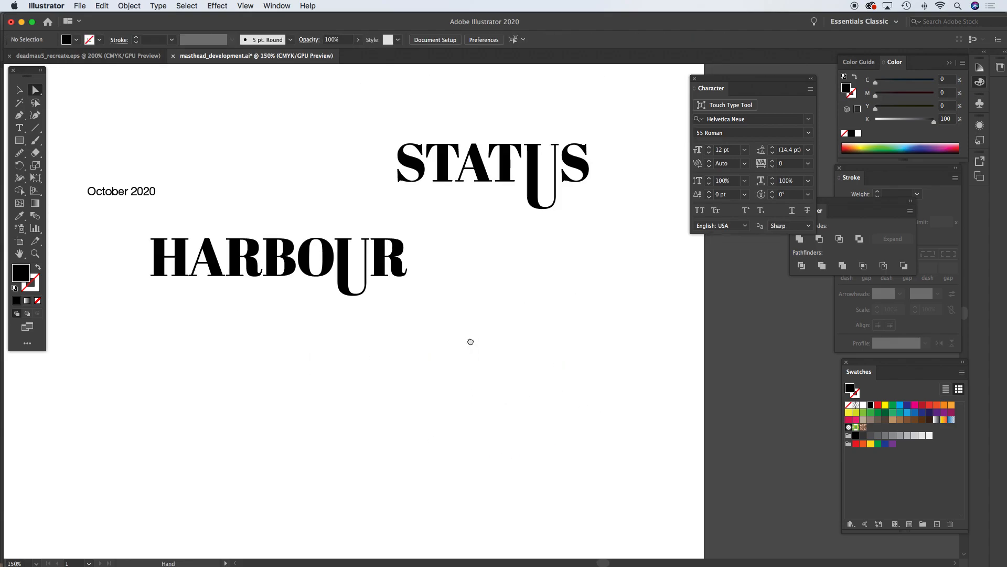
Step: Duplicate the Helvetica Neue 73 Bold Extended uppercase HARBOUR into the empty space beneath the Abril Fatface masthead
{"action": "scroll", "coordinate": [475, 417], "scroll_direction": "up", "scroll_amount": 3}
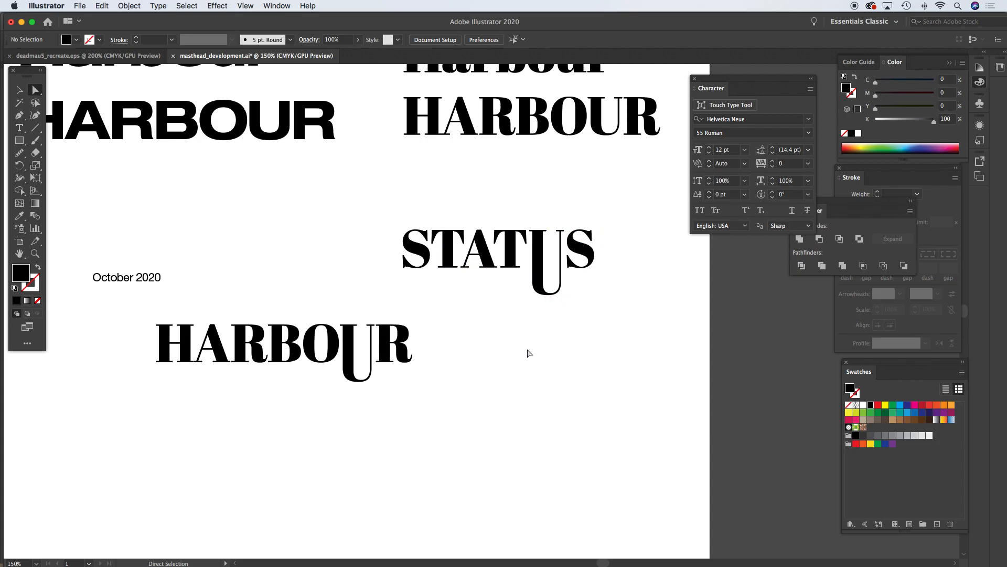
{"action": "left_click_drag", "start_coordinate": [472, 357], "coordinate": [536, 387]}
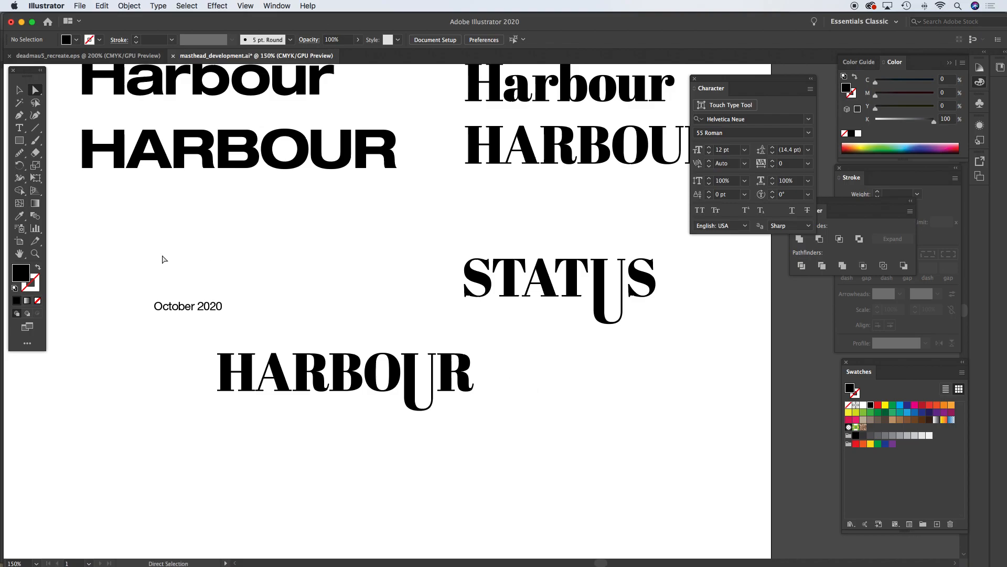
{"action": "left_click", "coordinate": [20, 90]}
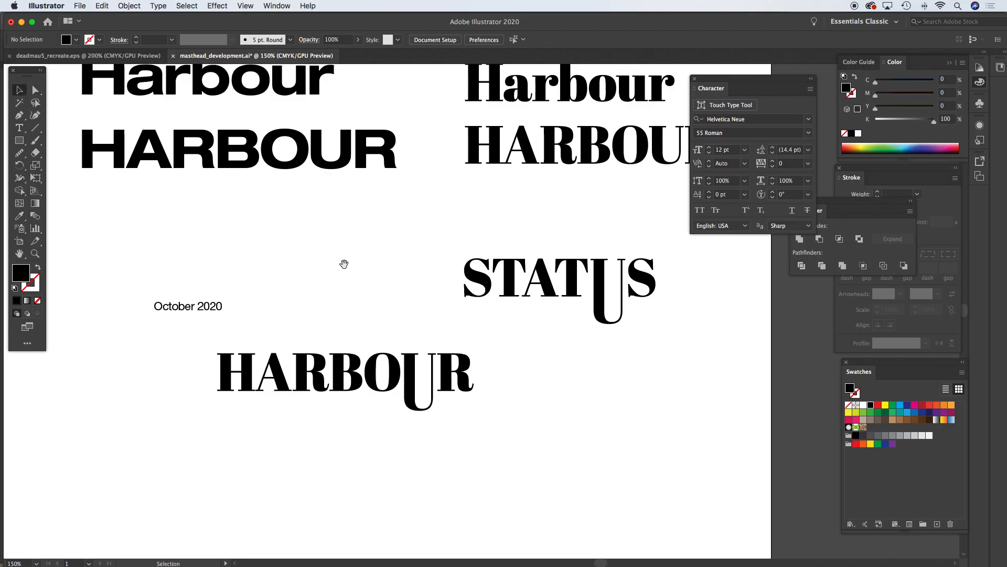
{"action": "left_click_drag", "start_coordinate": [344, 264], "coordinate": [398, 303]}
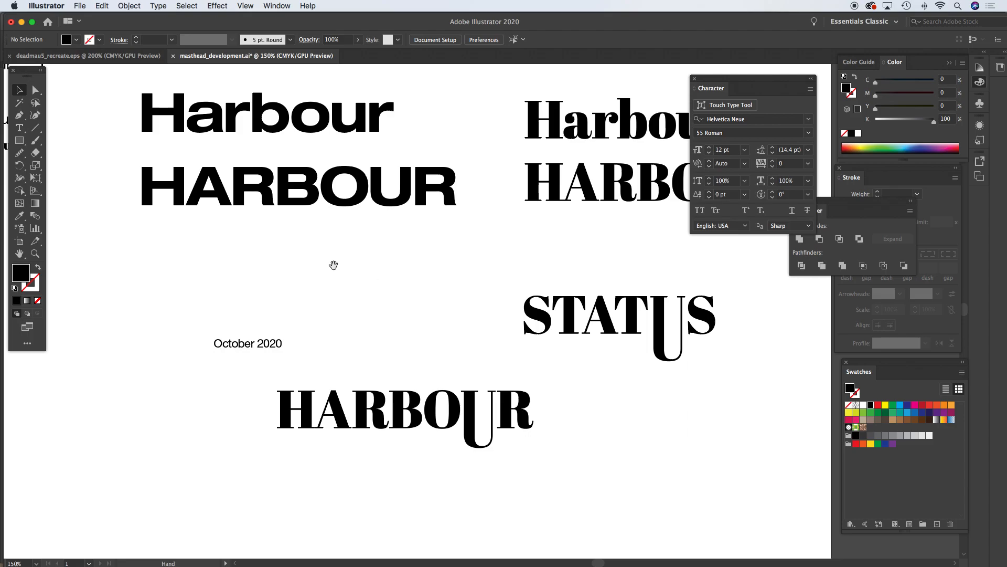
{"action": "scroll", "coordinate": [339, 267], "scroll_direction": "up", "scroll_amount": 3}
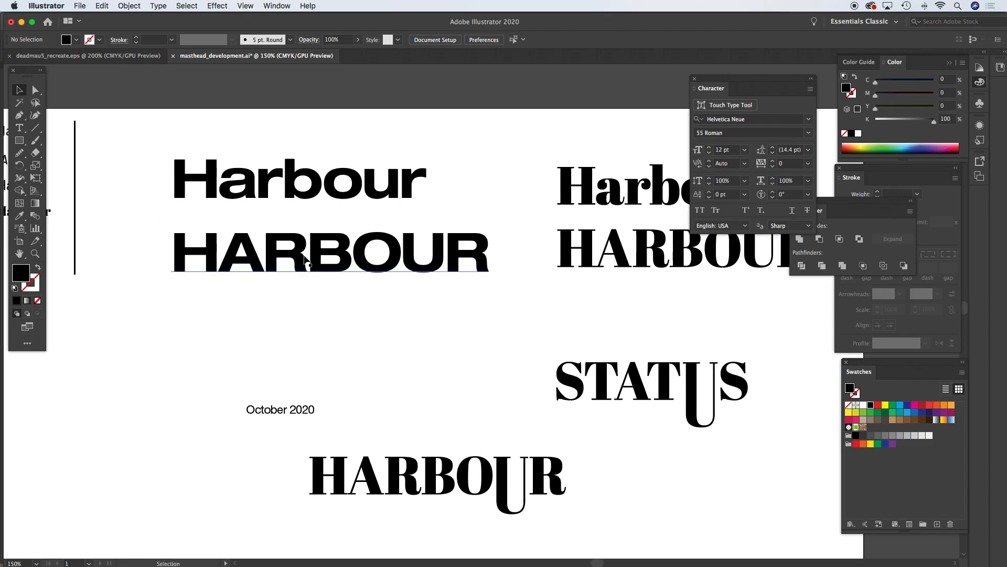
{"action": "scroll", "coordinate": [376, 348], "scroll_direction": "down", "scroll_amount": 3}
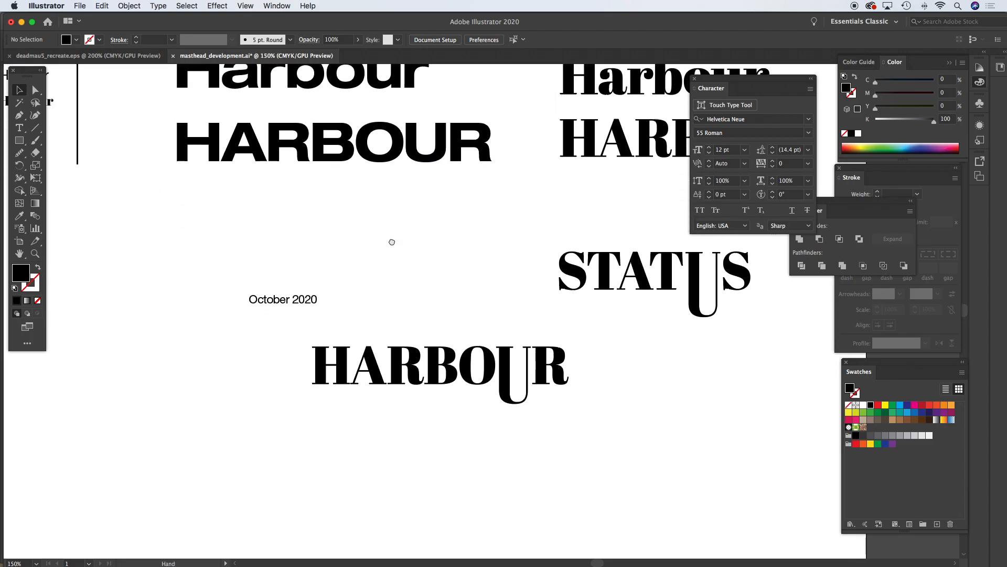
{"action": "left_click_drag", "start_coordinate": [296, 140], "coordinate": [296, 481]}
{"action": "left_click_drag", "start_coordinate": [443, 489], "coordinate": [470, 353]}
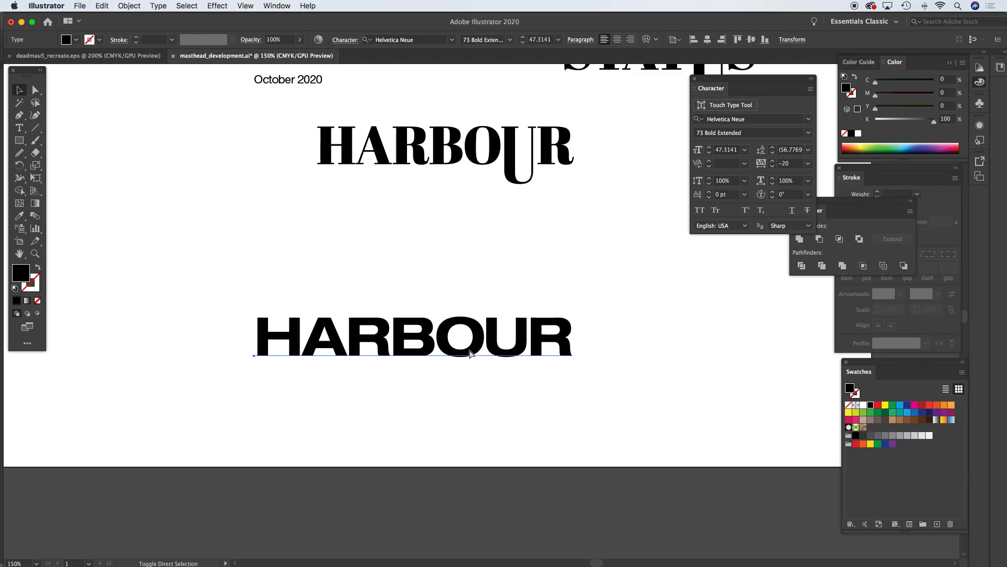
Step: Convert the copied Helvetica Neue HARBOUR to outlines and deselect it
{"action": "left_click", "coordinate": [447, 274]}
{"action": "key", "text": "z"}
{"action": "left_click_drag", "start_coordinate": [258, 289], "coordinate": [333, 297]}
{"action": "key", "text": "super+space"}
{"action": "left_click", "coordinate": [434, 300], "text": "alt+super"}
{"action": "left_click", "coordinate": [437, 298], "text": "alt+super"}
{"action": "left_click_drag", "start_coordinate": [483, 299], "coordinate": [361, 237]}
{"action": "left_click_drag", "start_coordinate": [156, 230], "coordinate": [453, 382]}
{"action": "left_click", "coordinate": [334, 168]}
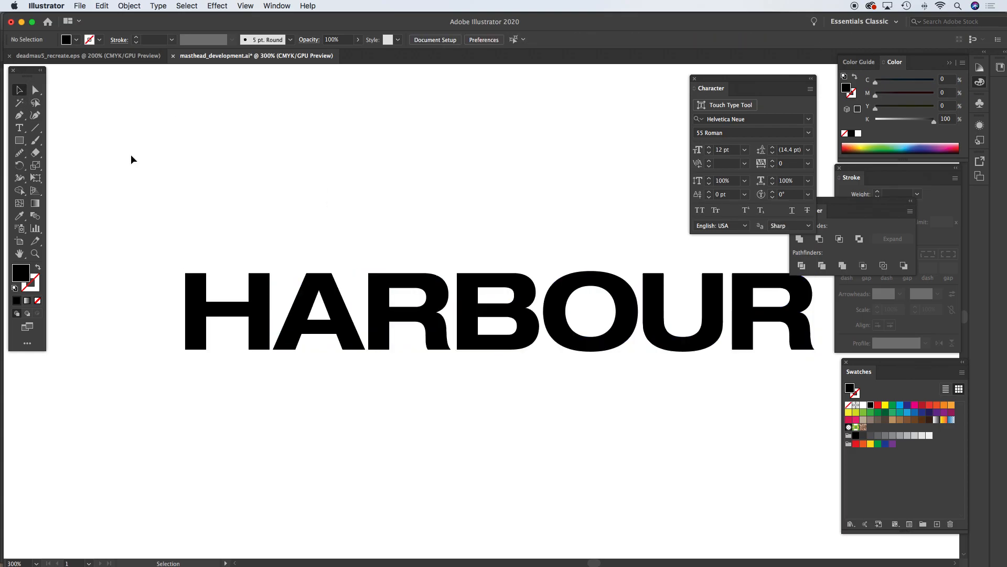
Step: Ungroup the outlined Helvetica Neue HARBOUR into separate letters
{"action": "left_click", "coordinate": [324, 286]}
{"action": "left_click", "coordinate": [130, 5]}
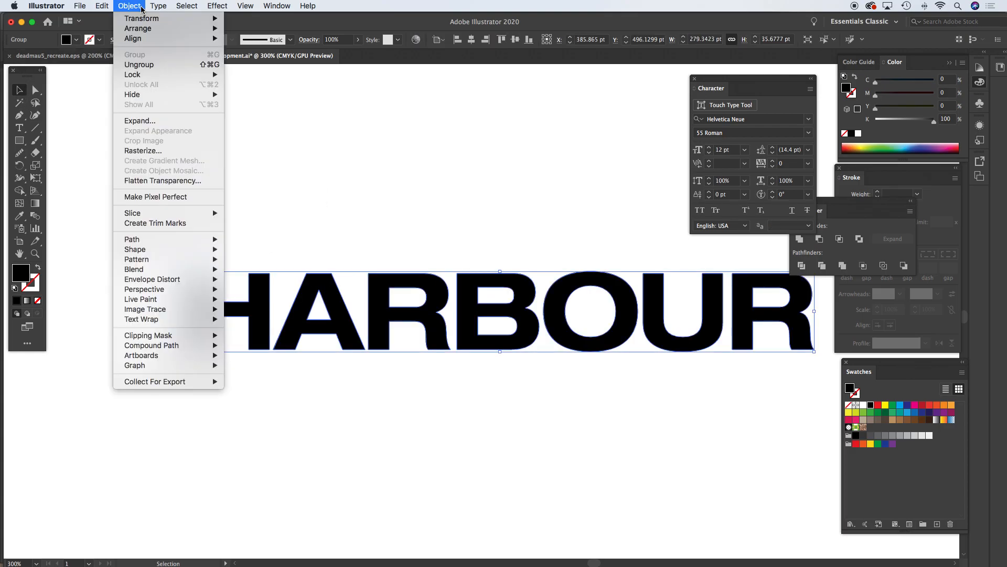
{"action": "left_click", "coordinate": [139, 64]}
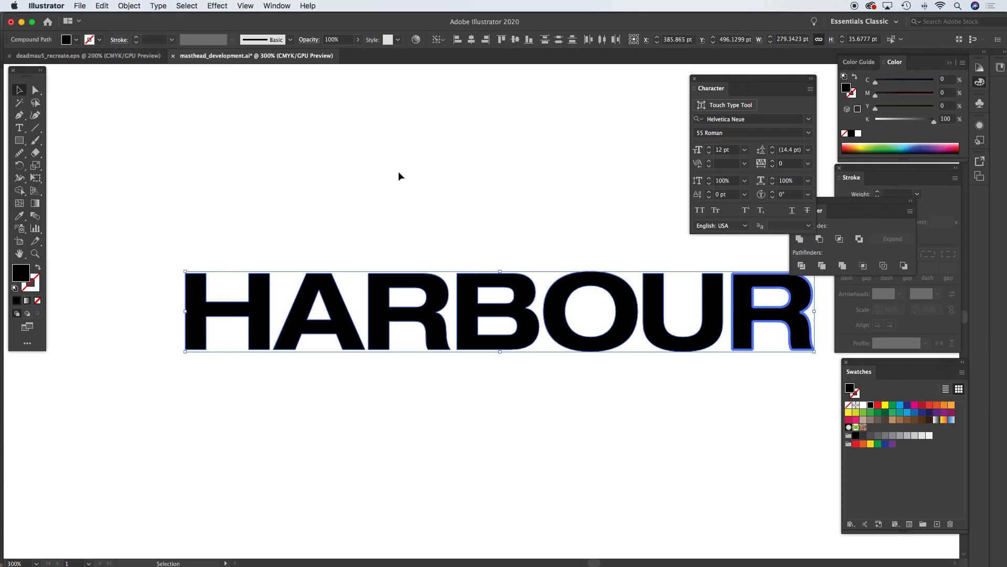
Step: Raise the H, A and R of the outlined Helvetica Neue HARBOUR together so they sit higher than BOUR, and deselect them
{"action": "left_click", "coordinate": [421, 205]}
{"action": "left_click", "coordinate": [265, 307]}
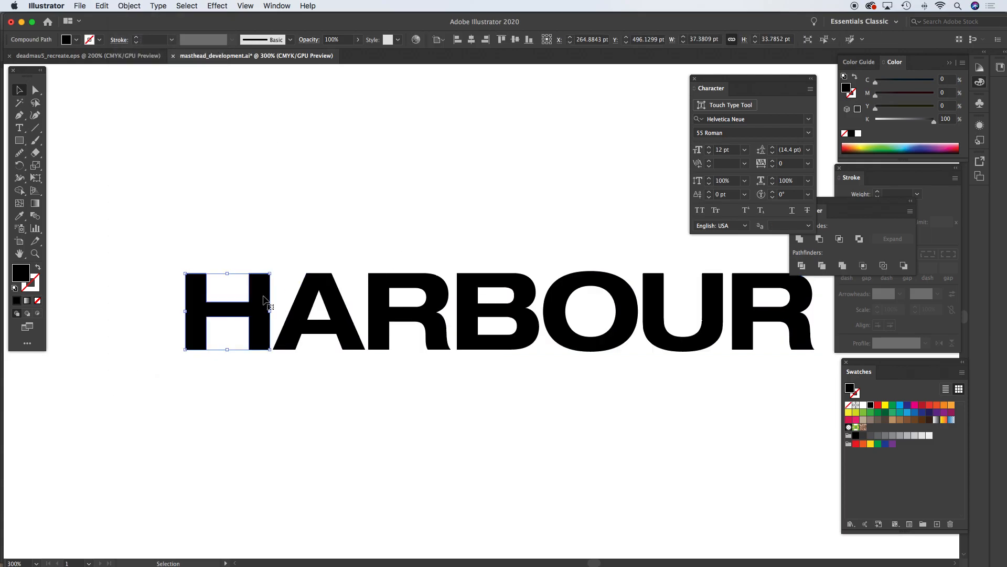
{"action": "left_click", "coordinate": [322, 286], "text": "shift"}
{"action": "left_click", "coordinate": [391, 283], "text": "shift"}
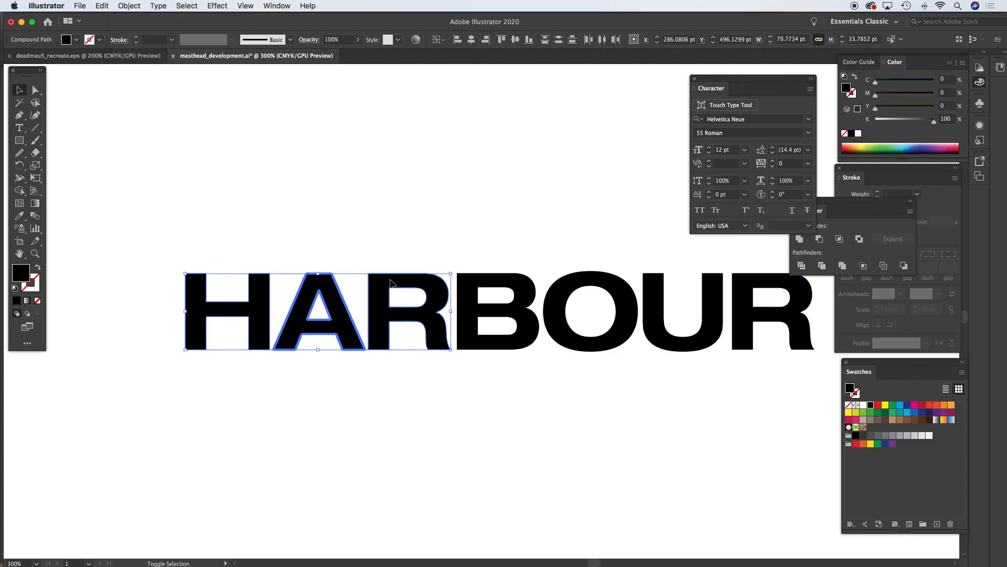
{"action": "left_click_drag", "start_coordinate": [391, 282], "coordinate": [391, 250]}
{"action": "left_click", "coordinate": [517, 408]}
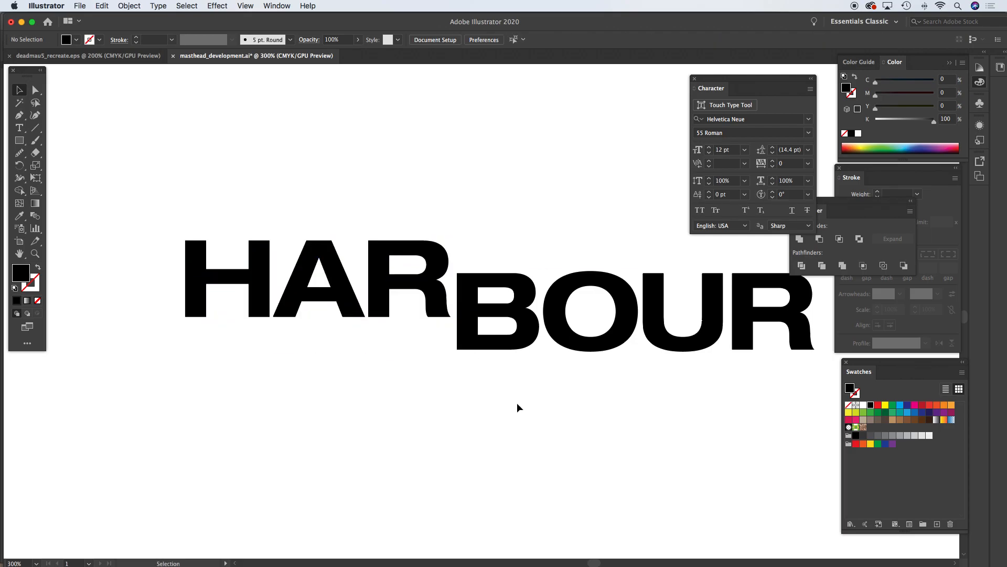
Step: Draw a thin black rectangle as a bar beneath HAR, spanning its width down to the baseline of BOUR, and deselect it
{"action": "key", "text": "super+minus"}
{"action": "key", "text": "super+minus"}
{"action": "scroll", "coordinate": [479, 354], "scroll_direction": "up", "scroll_amount": 3}
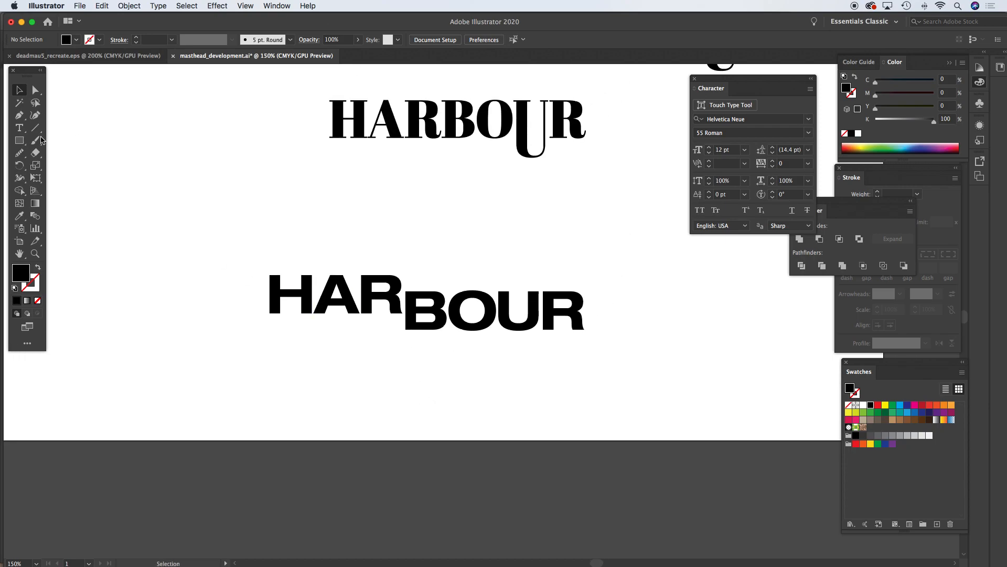
{"action": "left_click", "coordinate": [19, 140]}
{"action": "left_click_drag", "start_coordinate": [270, 317], "coordinate": [402, 330]}
{"action": "key", "text": "v"}
{"action": "left_click", "coordinate": [88, 121]}
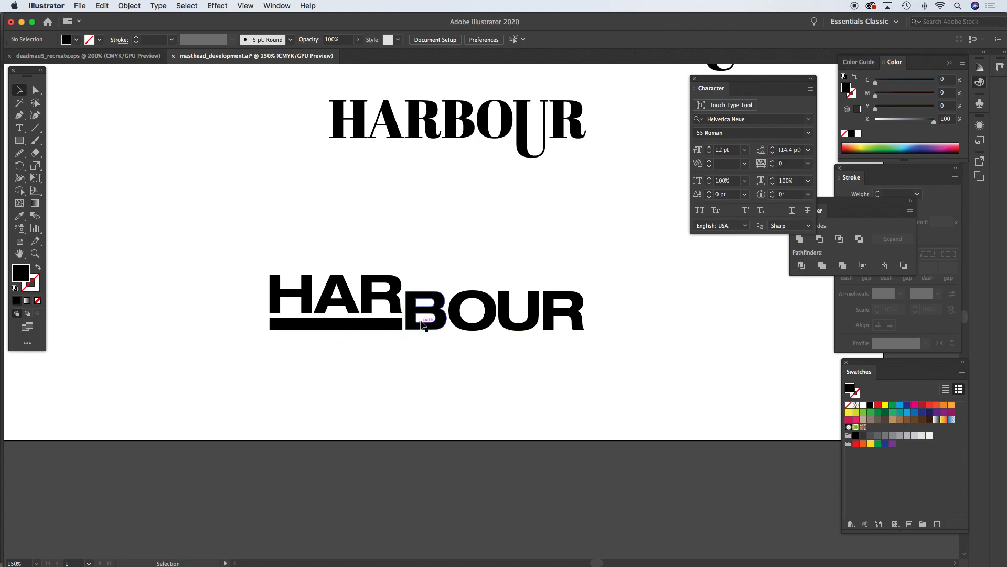
Step: Duplicate the bar above BOUR and match its length to those four letters, leaving nothing selected
{"action": "left_click_drag", "start_coordinate": [344, 323], "coordinate": [581, 290]}
{"action": "left_click", "coordinate": [627, 299]}
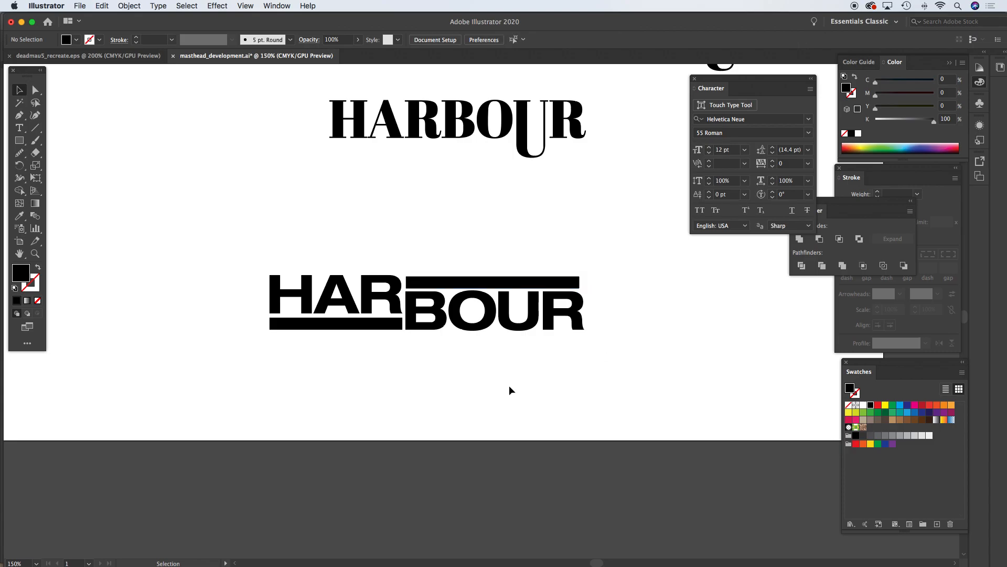
Step: Review the typeface comparisons and the customised HARBOUR and STATUS mastheads across the whole artboard
{"action": "left_click", "coordinate": [471, 379], "text": "alt+super"}
{"action": "left_click_drag", "start_coordinate": [479, 318], "coordinate": [415, 466]}
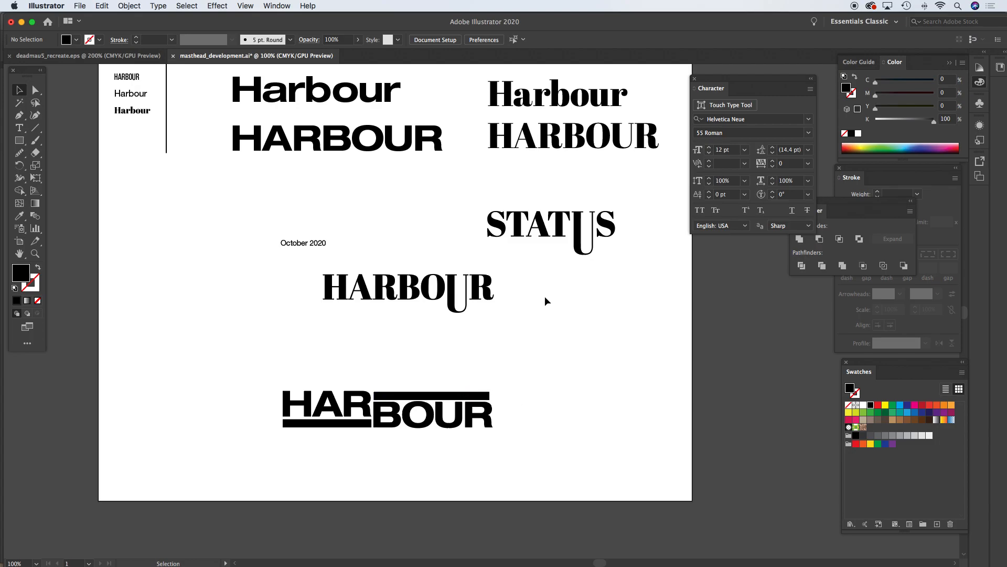
{"action": "scroll", "coordinate": [530, 341], "scroll_direction": "up", "scroll_amount": 3}
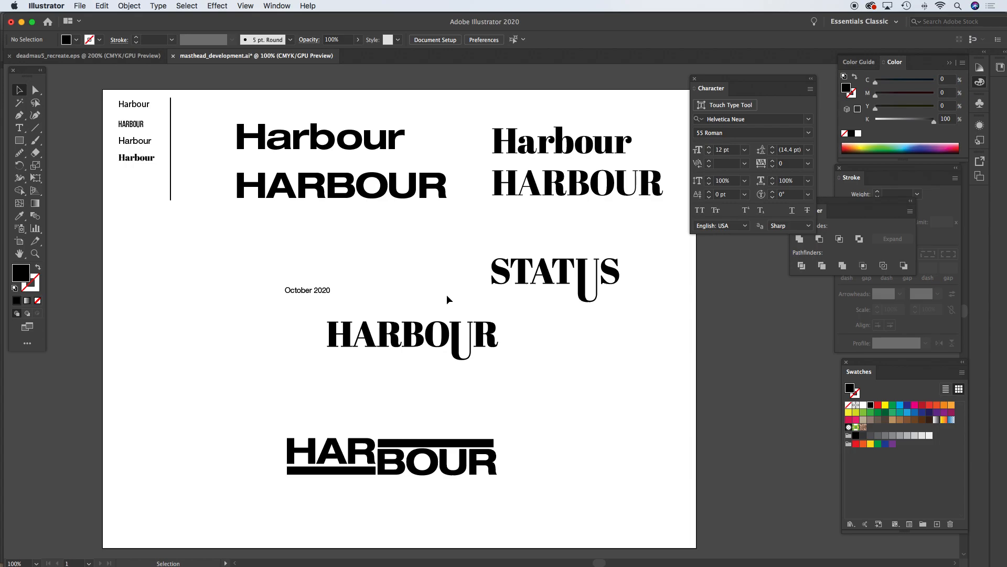
{"action": "key", "text": "space"}
{"action": "left_click_drag", "start_coordinate": [513, 223], "coordinate": [475, 225]}
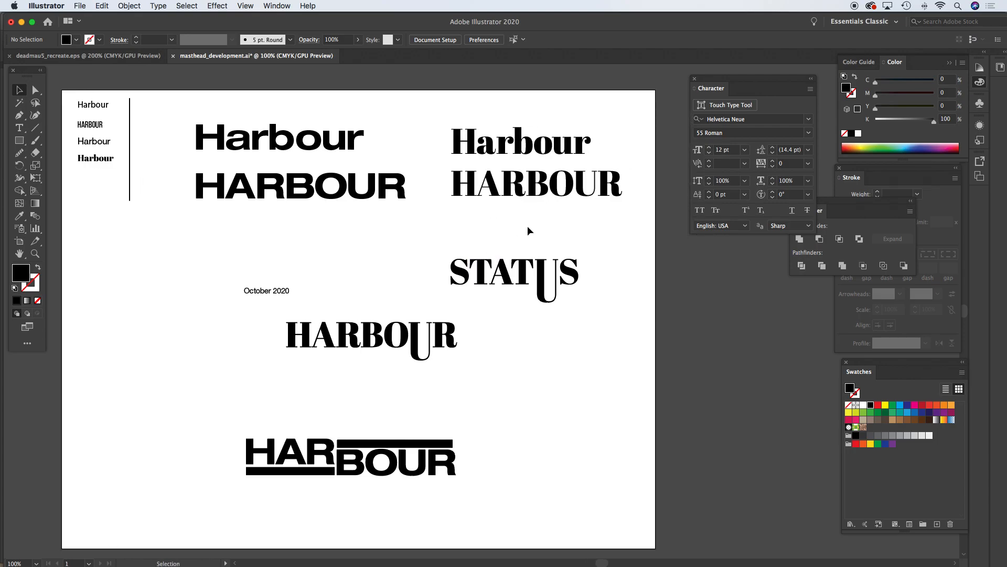
{"action": "left_click_drag", "start_coordinate": [446, 238], "coordinate": [609, 300]}
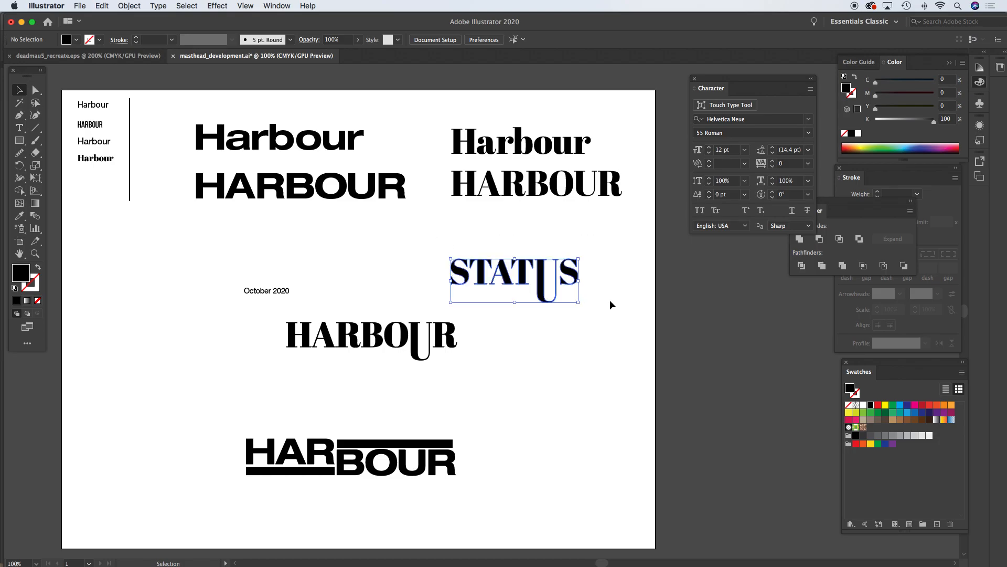
{"action": "left_click", "coordinate": [542, 242]}
{"action": "key", "text": "z"}
{"action": "left_click", "coordinate": [536, 282]}
{"action": "left_click", "coordinate": [478, 302], "text": "alt+super"}
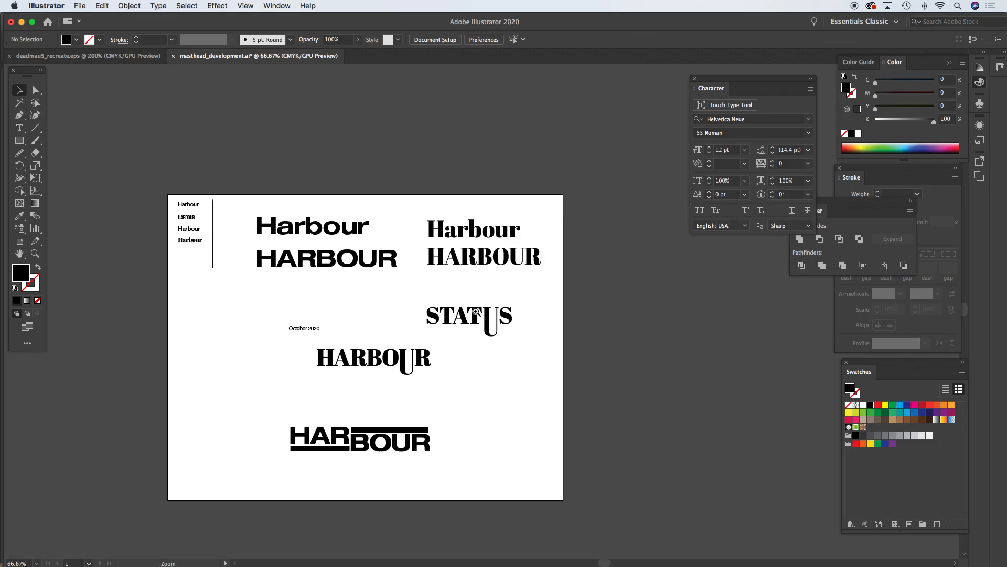
{"action": "left_click_drag", "start_coordinate": [477, 306], "coordinate": [558, 262]}
Step: Move the Abril Fatface HARBOUR with the extended U directly beneath the barred HARBOUR, and delete the October 2020 text
{"action": "left_click_drag", "start_coordinate": [345, 262], "coordinate": [533, 333]}
{"action": "left_click_drag", "start_coordinate": [523, 296], "coordinate": [388, 341]}
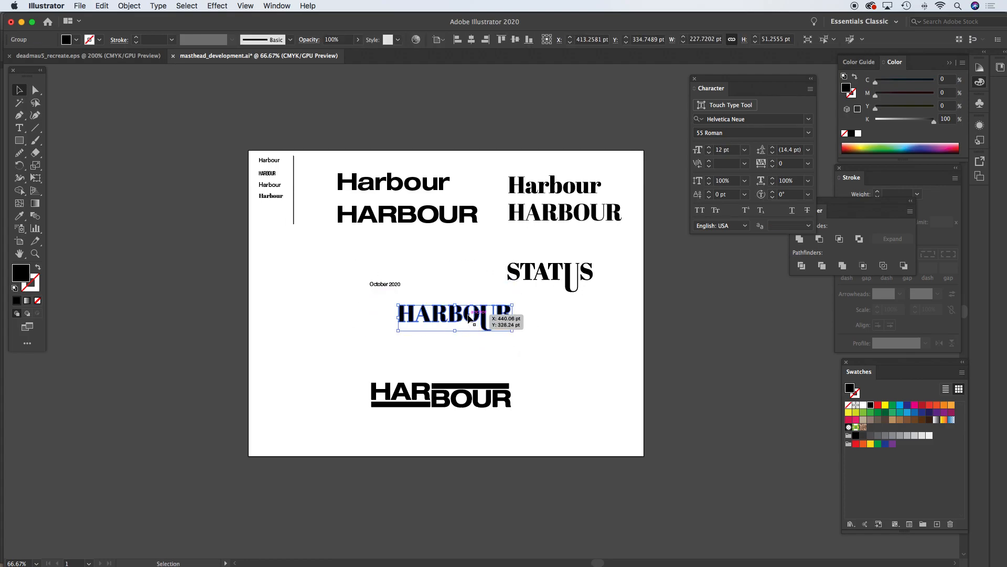
{"action": "left_click_drag", "start_coordinate": [479, 319], "coordinate": [453, 432]}
{"action": "left_click", "coordinate": [391, 284]}
{"action": "key", "text": "Delete"}
Step: Move the STATUS masthead to the empty space near the artboard's left edge, below the typeface samples, and deselect it
{"action": "left_click_drag", "start_coordinate": [491, 241], "coordinate": [627, 306]}
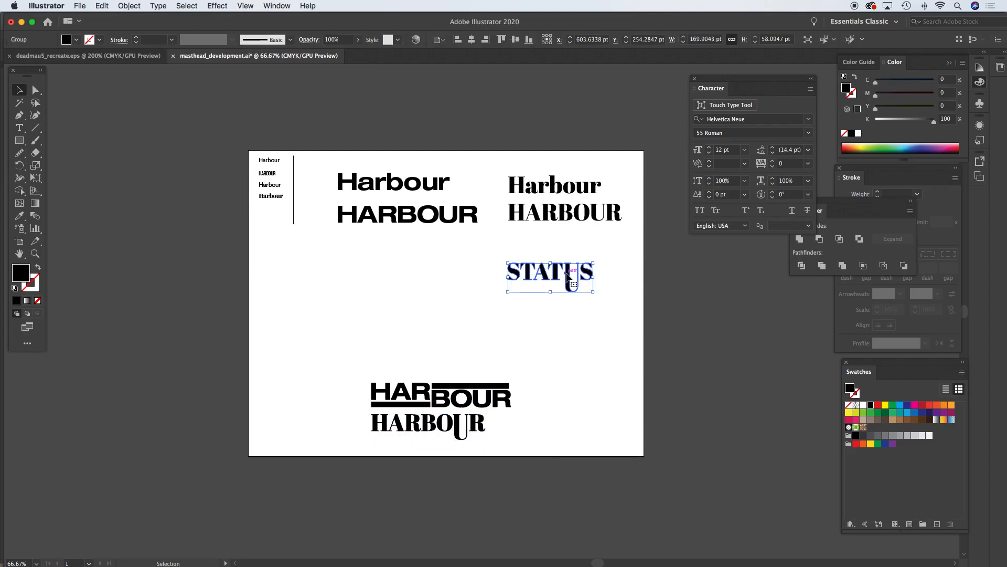
{"action": "left_click_drag", "start_coordinate": [567, 277], "coordinate": [340, 292]}
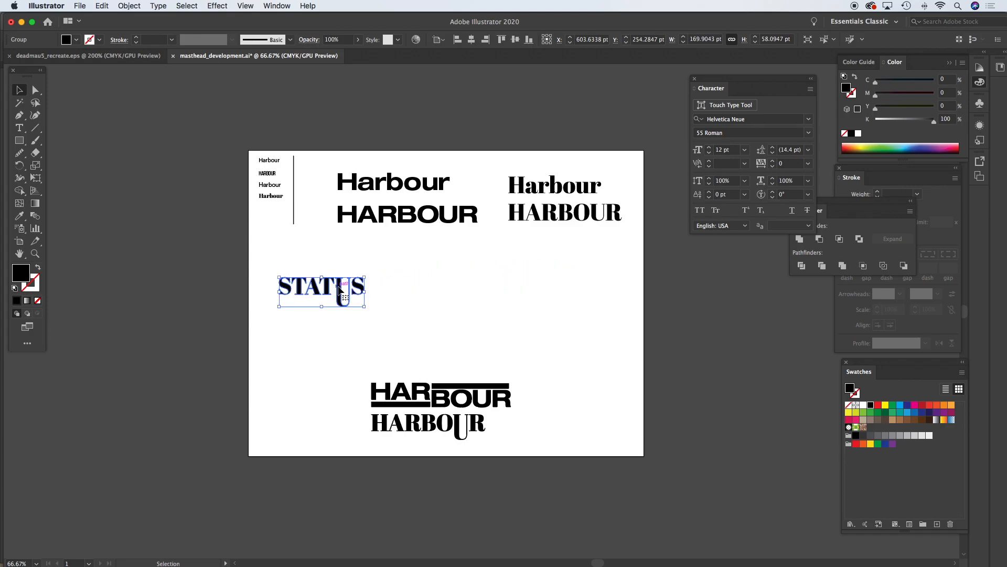
{"action": "left_click", "coordinate": [441, 286]}
Step: Duplicate the STATUS masthead horizontally, placing the copy beside the original on the same line
{"action": "left_click", "coordinate": [394, 296], "text": "super"}
{"action": "left_click", "coordinate": [448, 329], "text": "super"}
{"action": "left_click_drag", "start_coordinate": [448, 329], "coordinate": [332, 333]}
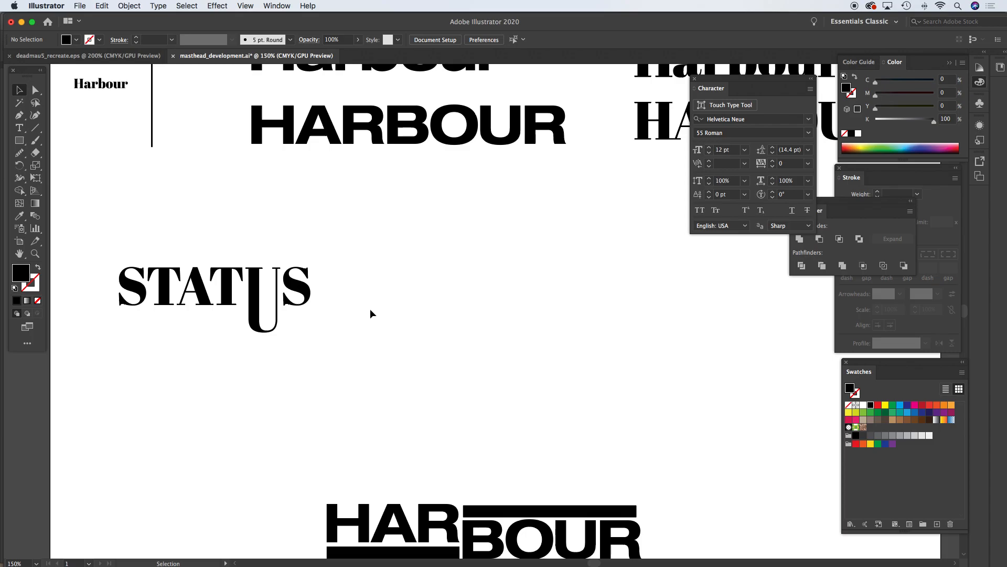
{"action": "left_click", "coordinate": [447, 312], "text": "alt+super"}
{"action": "left_click_drag", "start_coordinate": [498, 319], "coordinate": [366, 315]}
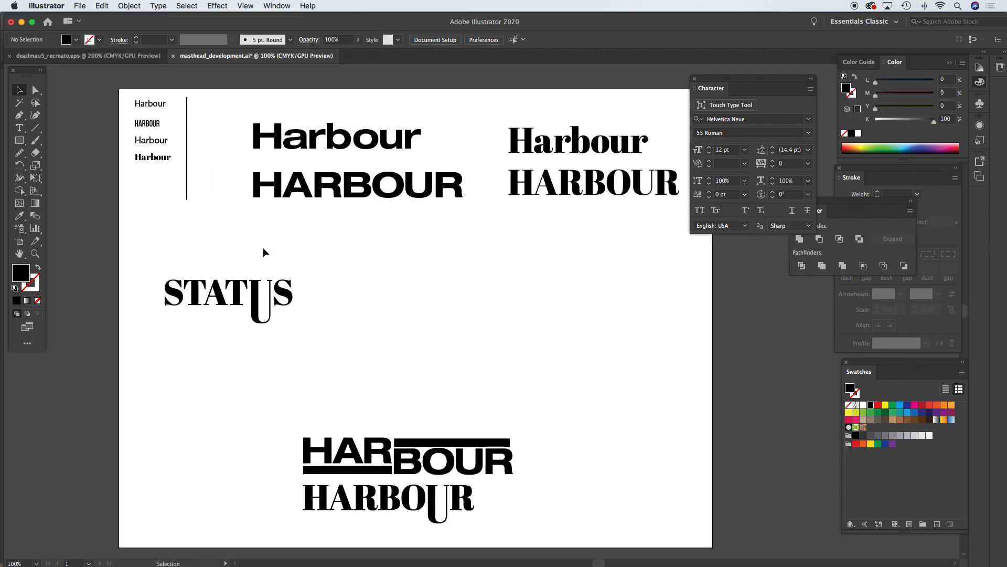
{"action": "left_click_drag", "start_coordinate": [155, 263], "coordinate": [333, 342]}
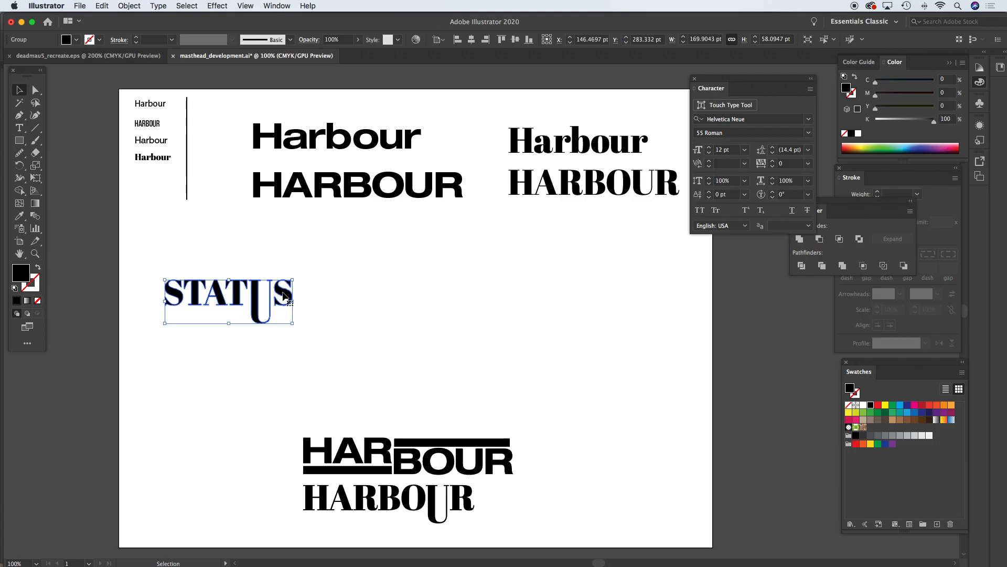
{"action": "left_click_drag", "start_coordinate": [286, 295], "coordinate": [465, 300]}
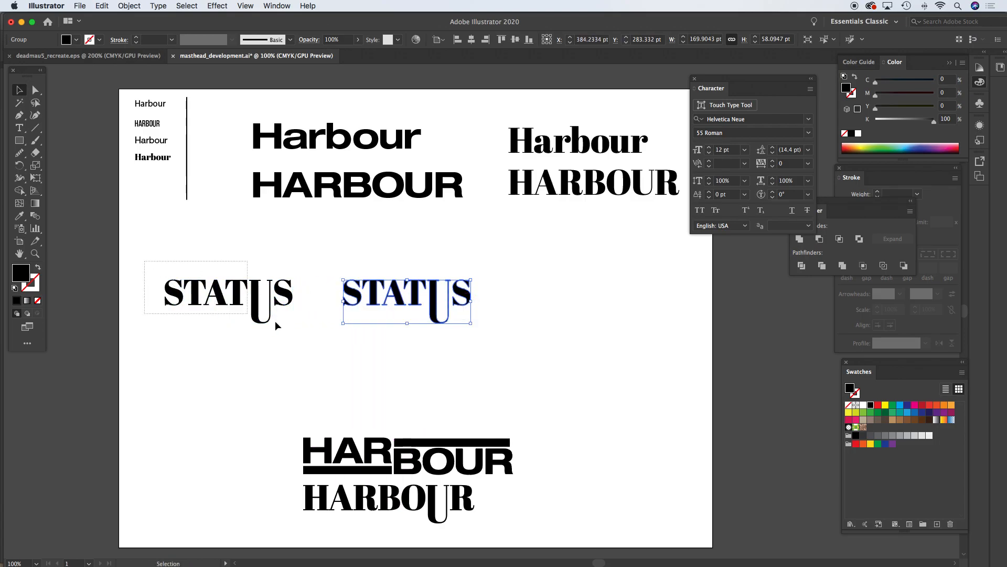
Step: Fill the leftmost STATUS masthead with the dark red swatch C=15 M=100 Y=90 K=10 and deselect it
{"action": "left_click", "coordinate": [291, 309]}
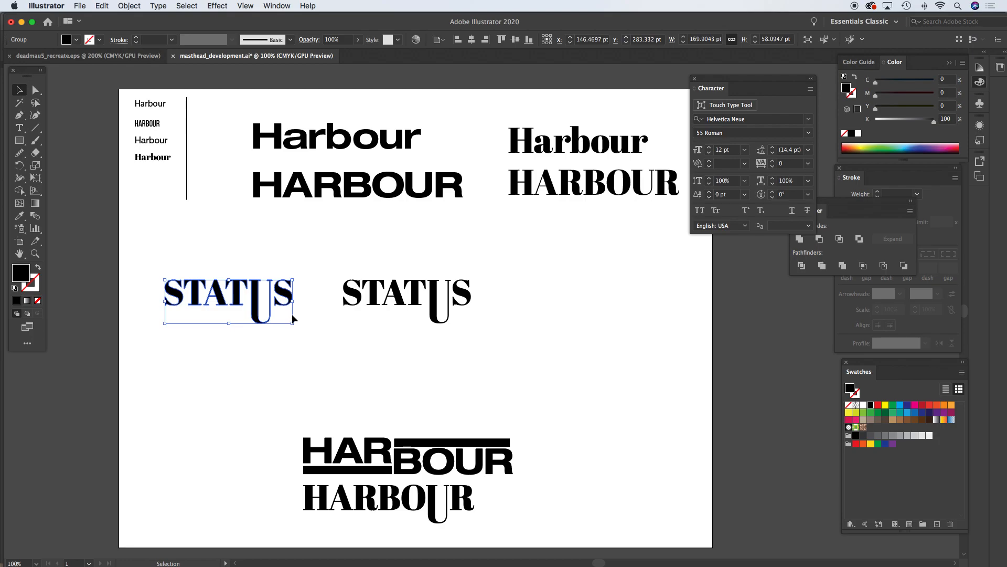
{"action": "left_click", "coordinate": [922, 405]}
{"action": "left_click", "coordinate": [619, 295]}
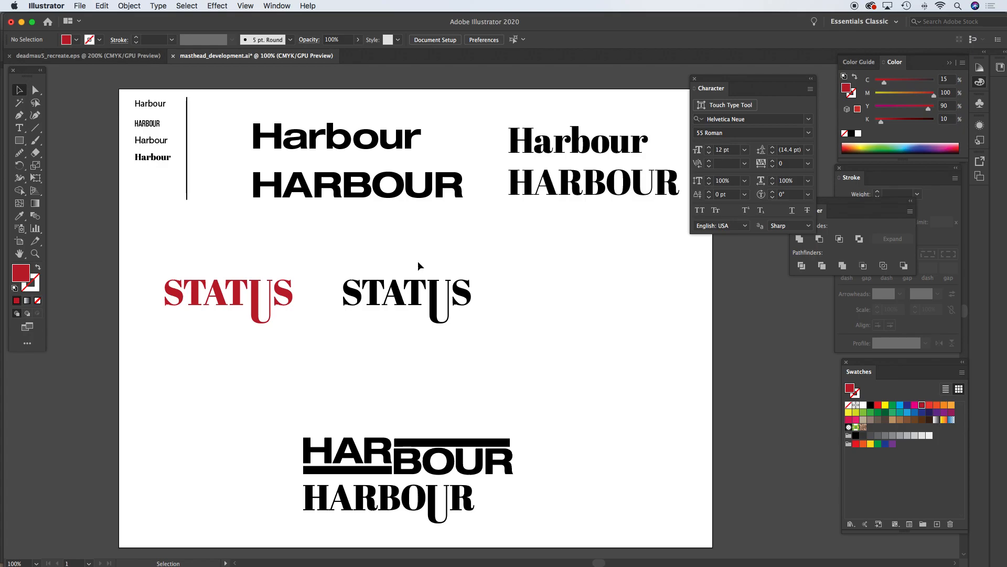
Step: Move the black STATUS masthead horizontally a little closer to the red one and deselect it
{"action": "left_click_drag", "start_coordinate": [333, 262], "coordinate": [496, 335]}
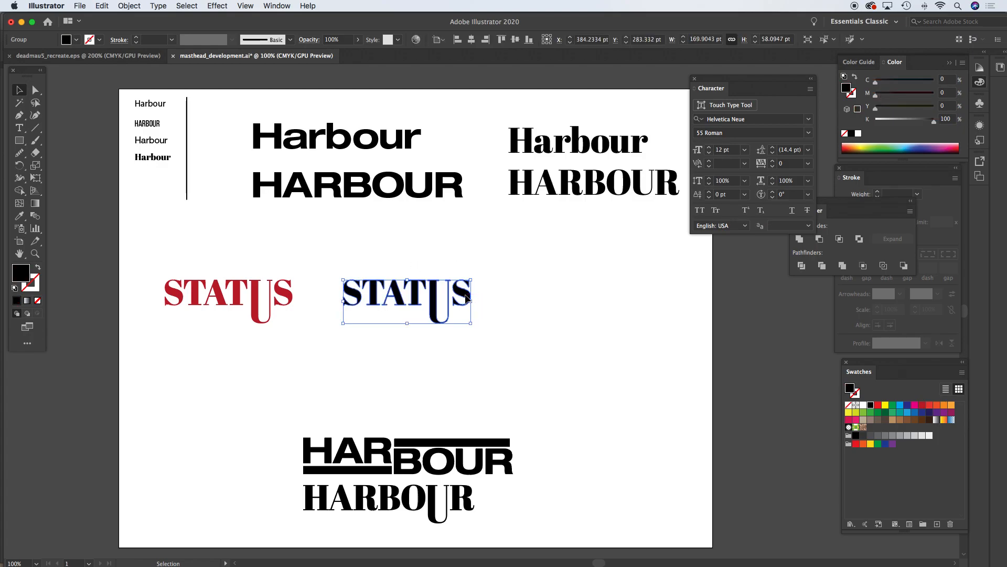
{"action": "left_click", "coordinate": [450, 298], "text": "shift"}
{"action": "left_click_drag", "start_coordinate": [344, 266], "coordinate": [496, 335]}
{"action": "left_click_drag", "start_coordinate": [469, 297], "coordinate": [451, 297]}
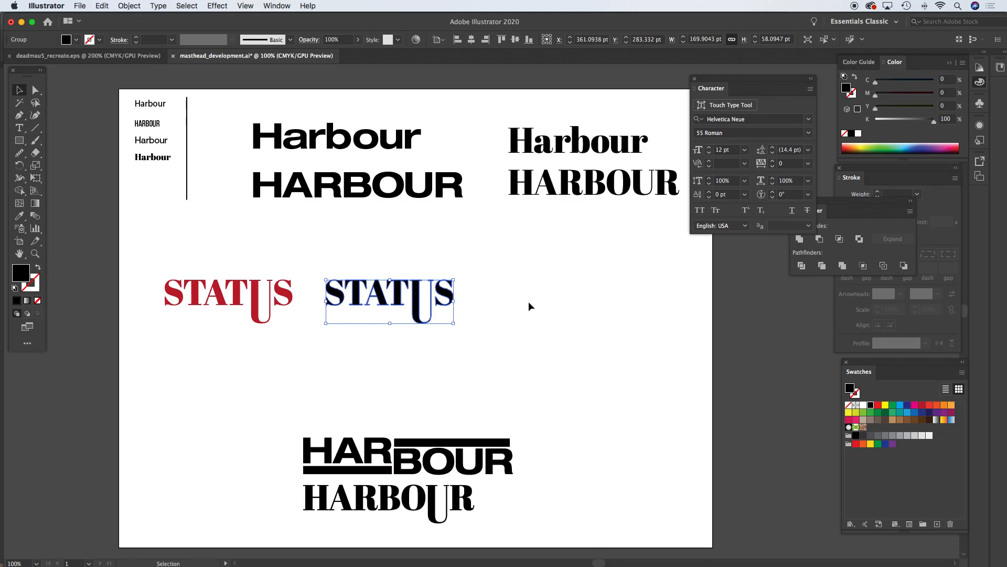
{"action": "left_click", "coordinate": [529, 306]}
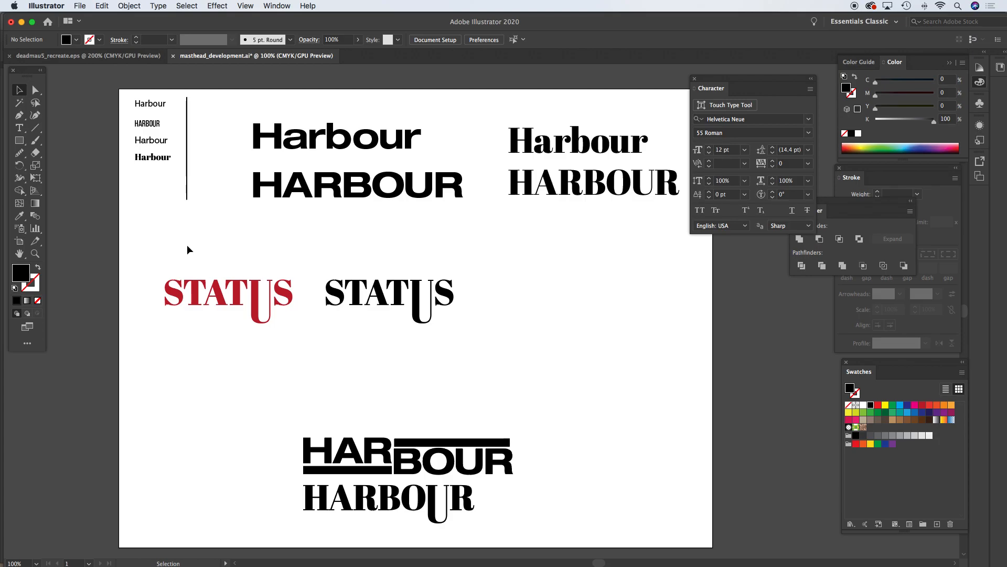
Step: Duplicate the black STATUS masthead into the empty space on its right and fill the copy with white
{"action": "left_click", "coordinate": [444, 295]}
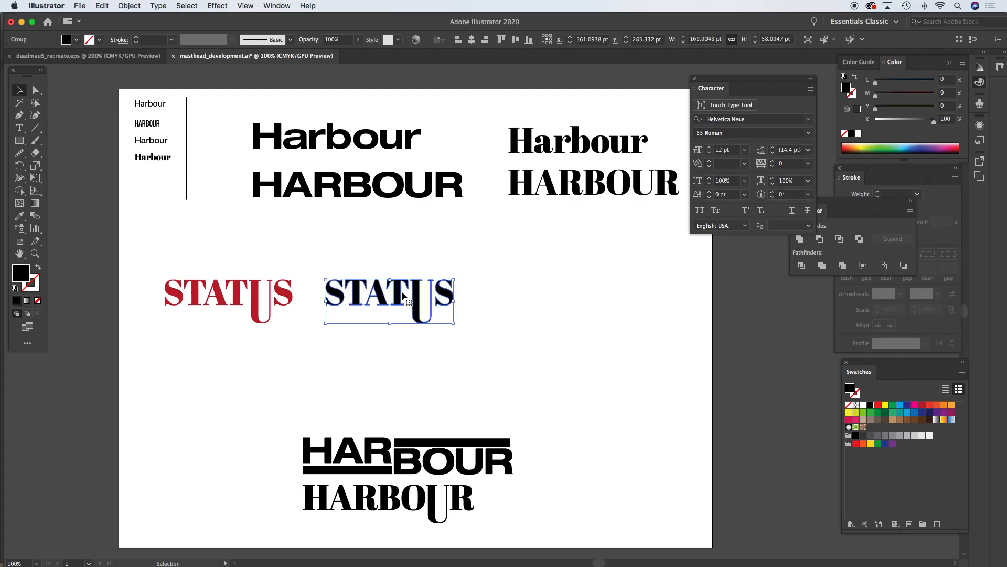
{"action": "left_click_drag", "start_coordinate": [399, 294], "coordinate": [578, 297]}
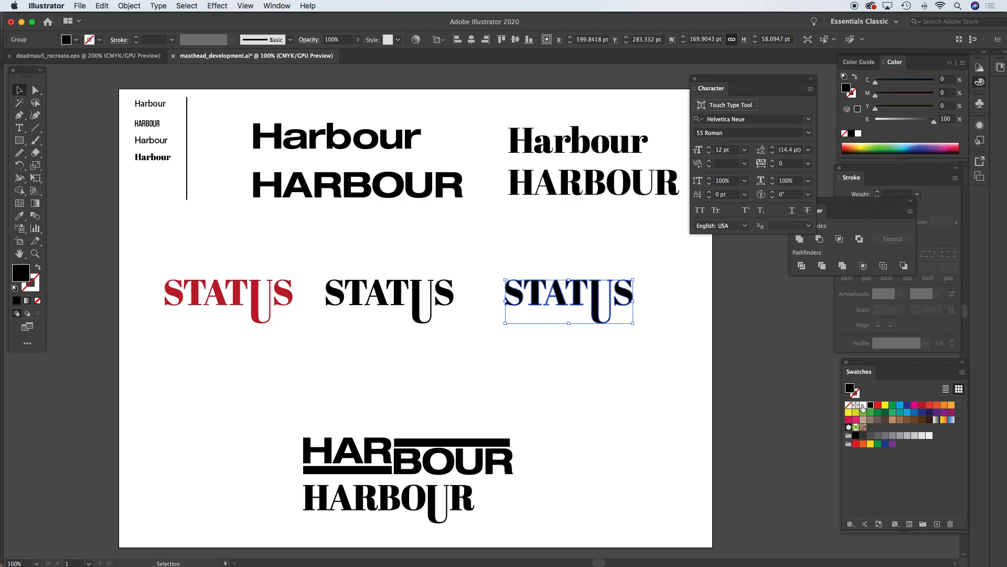
{"action": "left_click", "coordinate": [861, 407]}
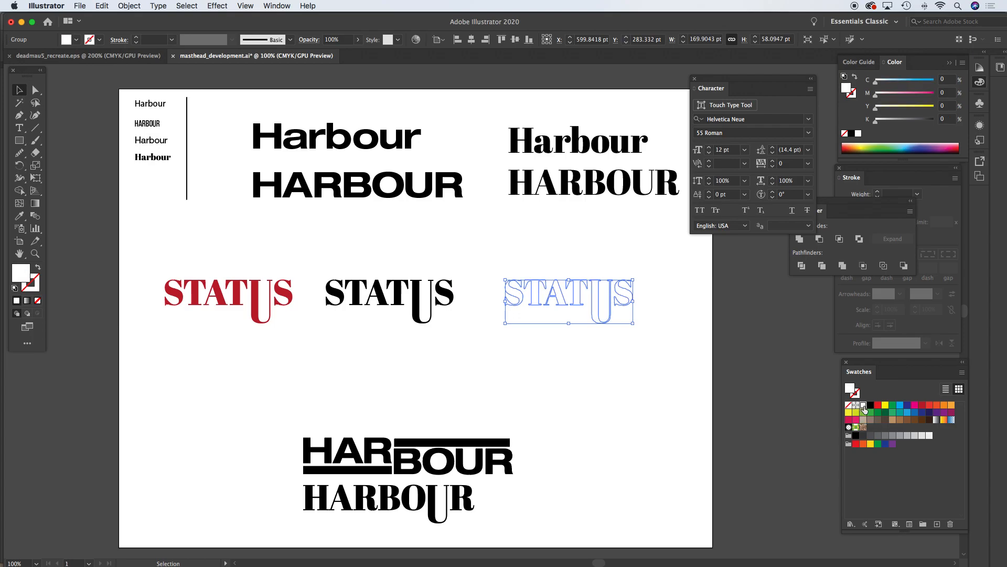
Step: Draw a black rectangle about 249 by 136 pt around the white STATUS masthead and send it to the back
{"action": "left_click", "coordinate": [20, 141]}
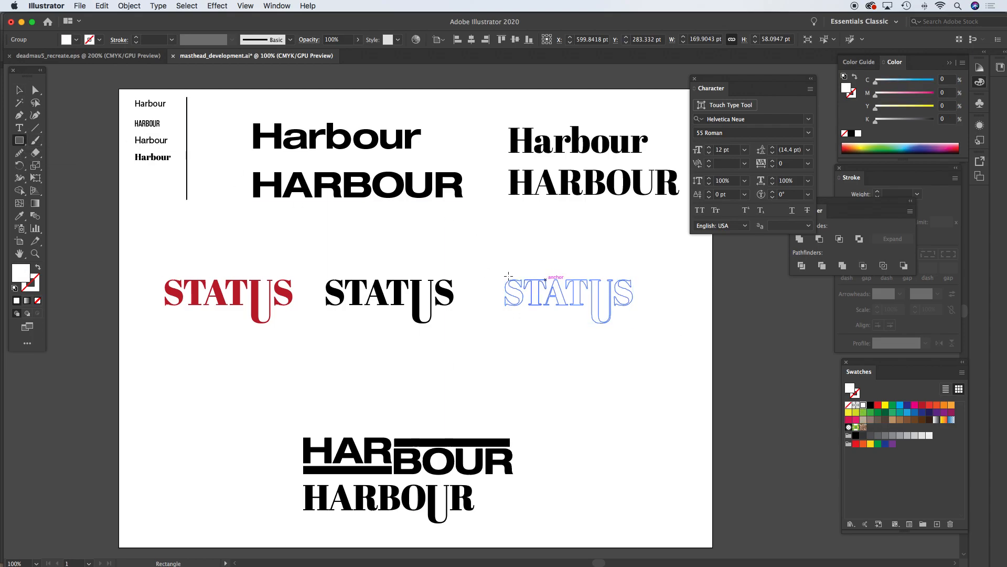
{"action": "left_click_drag", "start_coordinate": [486, 256], "coordinate": [674, 358]}
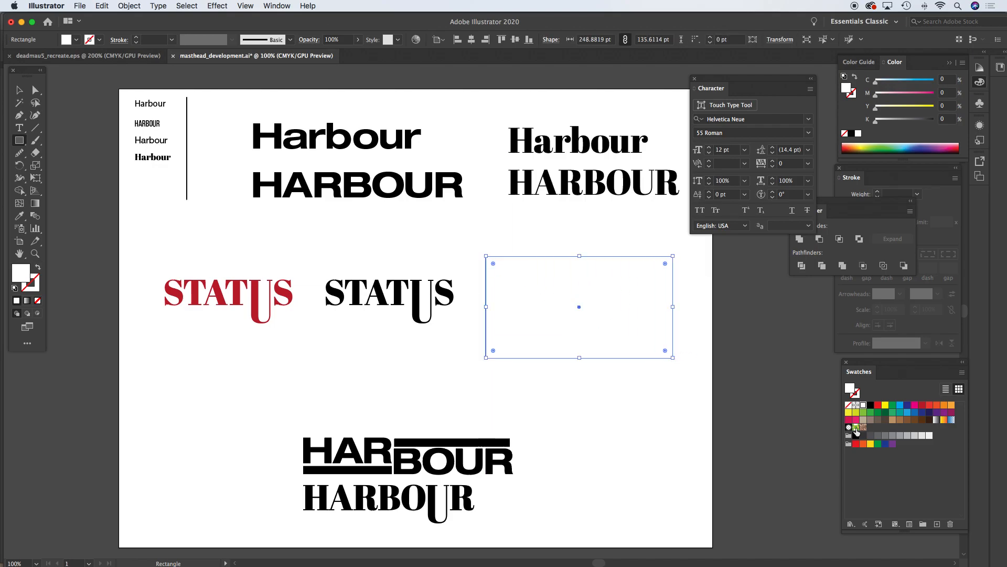
{"action": "left_click", "coordinate": [871, 405]}
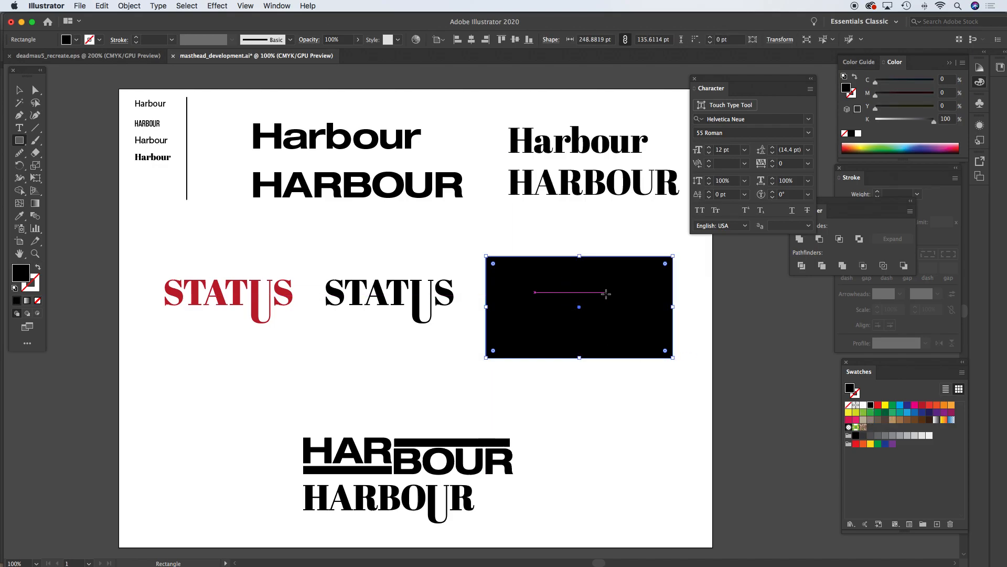
{"action": "left_click", "coordinate": [20, 92]}
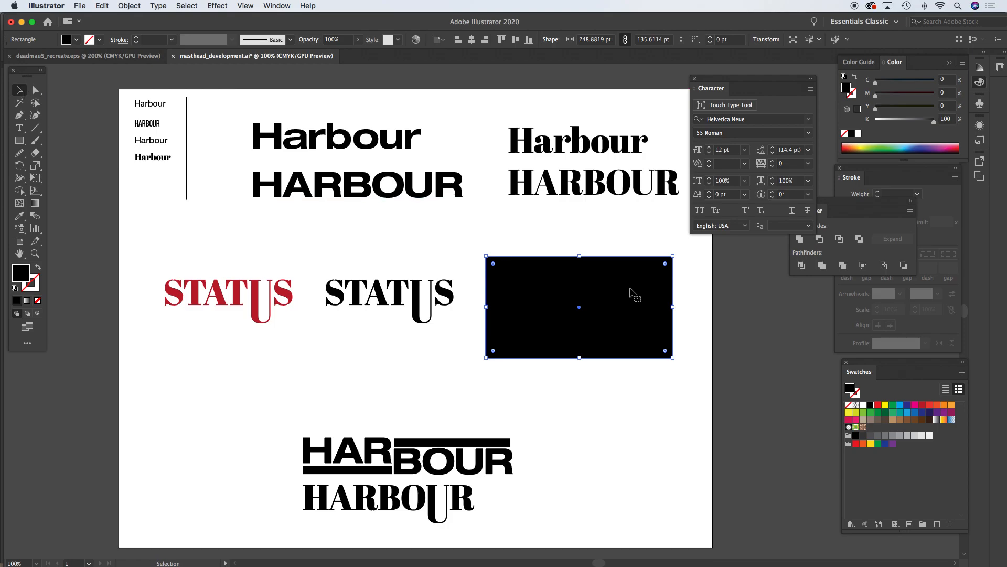
{"action": "right_click", "coordinate": [630, 290]}
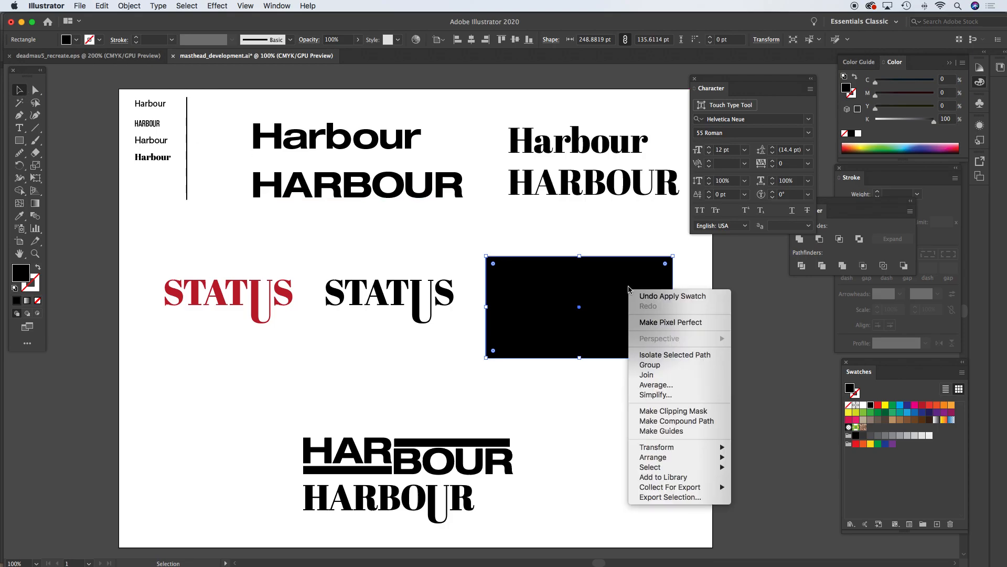
{"action": "mouse_move", "coordinate": [669, 459]}
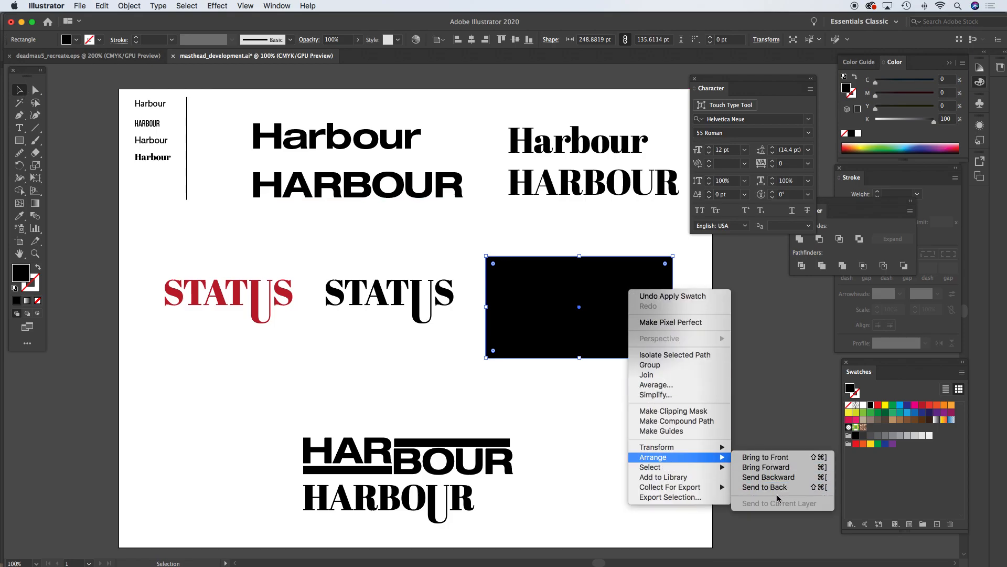
{"action": "left_click", "coordinate": [765, 487]}
{"action": "left_click", "coordinate": [638, 416]}
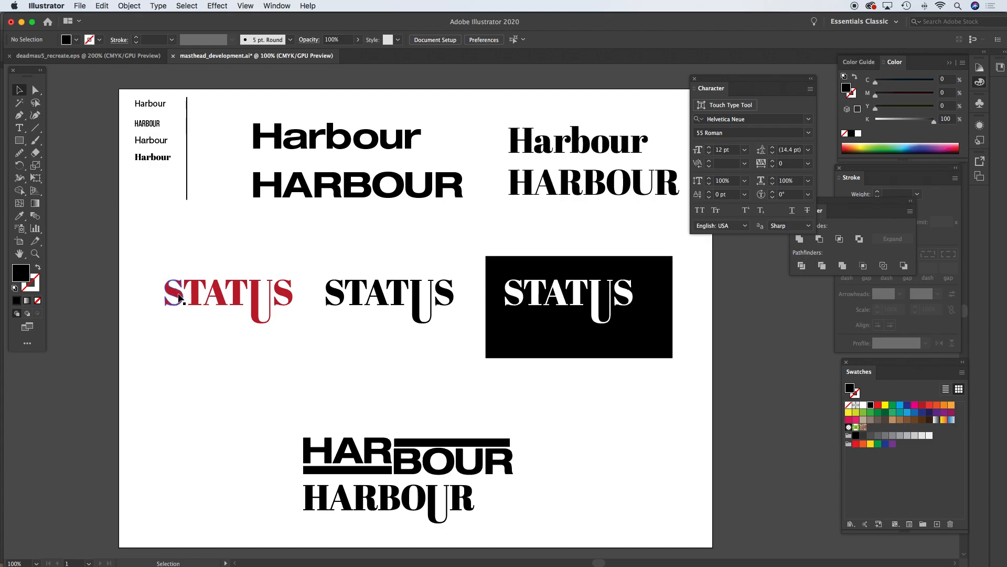
{"action": "left_click", "coordinate": [180, 298]}
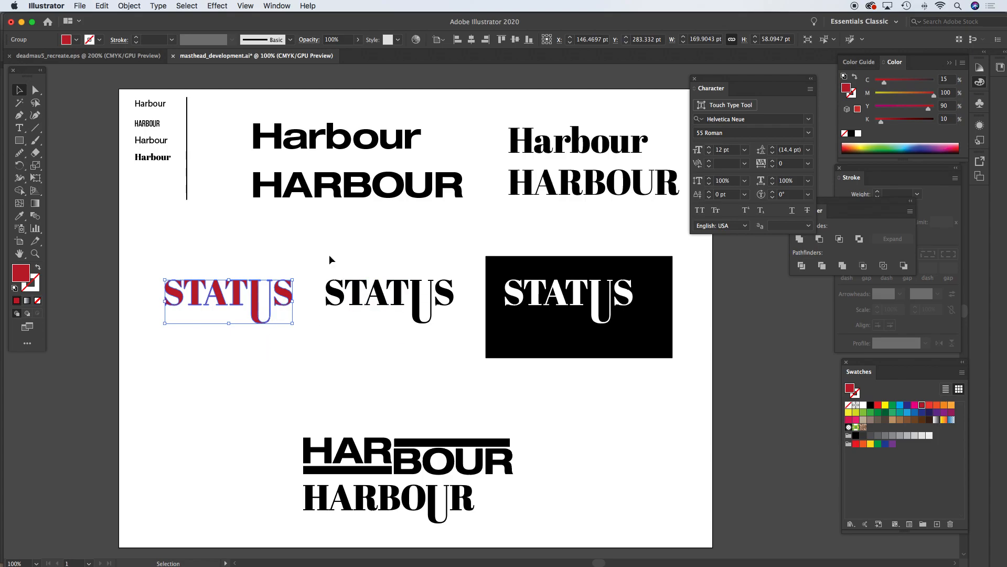
{"action": "left_click", "coordinate": [340, 298]}
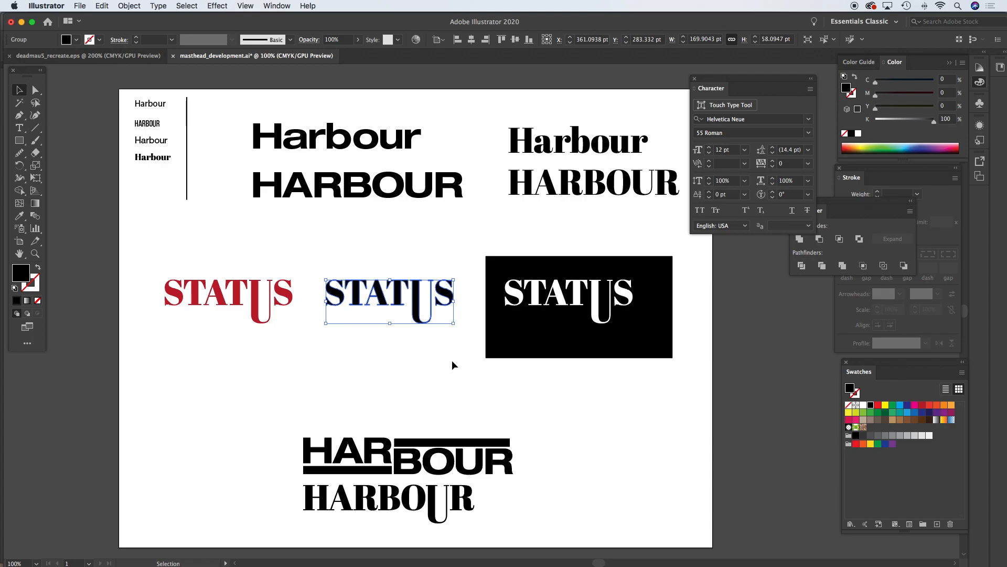
Step: Delete the two black HARBOUR mastheads at the bottom of the artboard
{"action": "left_click_drag", "start_coordinate": [283, 399], "coordinate": [552, 519]}
{"action": "key", "text": "Delete"}
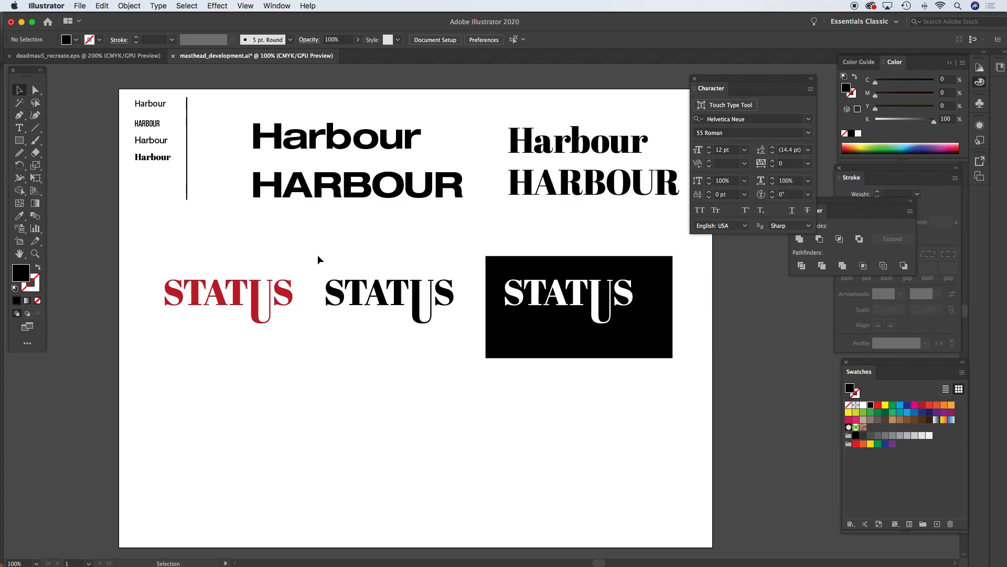
Step: Duplicate the black STATUS masthead straight down into the empty lower area of the artboard
{"action": "left_click_drag", "start_coordinate": [328, 264], "coordinate": [466, 337]}
{"action": "left_click_drag", "start_coordinate": [451, 297], "coordinate": [452, 437]}
{"action": "left_click", "coordinate": [420, 423], "text": "super"}
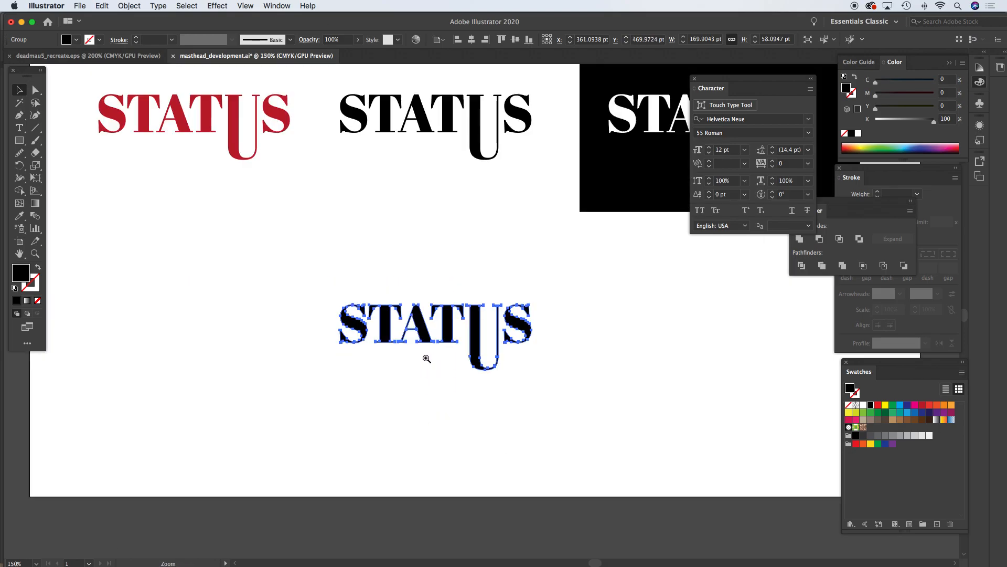
{"action": "left_click", "coordinate": [427, 359], "text": "super"}
{"action": "left_click_drag", "start_coordinate": [478, 326], "coordinate": [331, 376]}
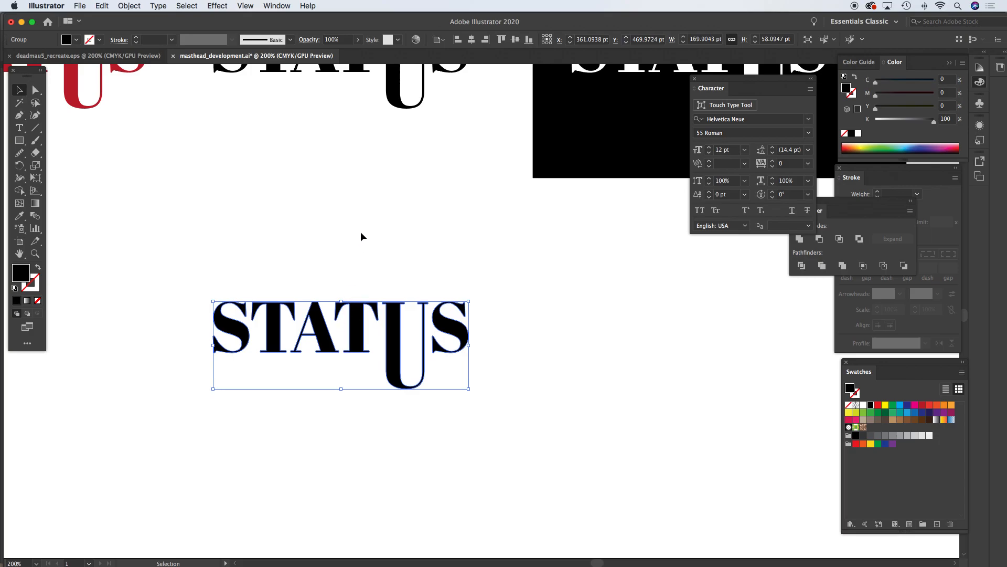
Step: Add a Drop Shadow effect in Multiply mode to the lower STATUS copy and set its blur to 1 pt
{"action": "left_click", "coordinate": [217, 5]}
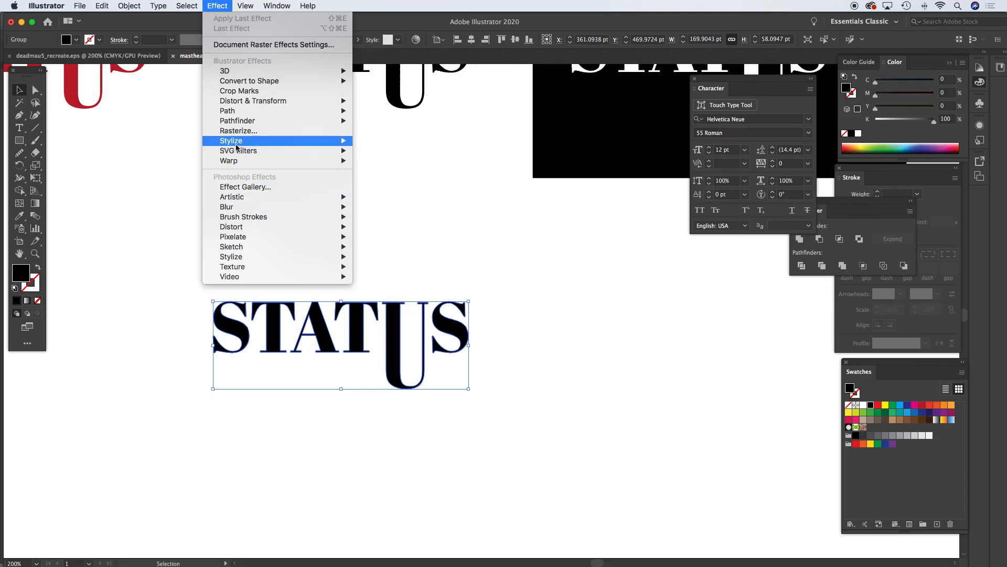
{"action": "mouse_move", "coordinate": [237, 144]}
{"action": "left_click", "coordinate": [382, 140]}
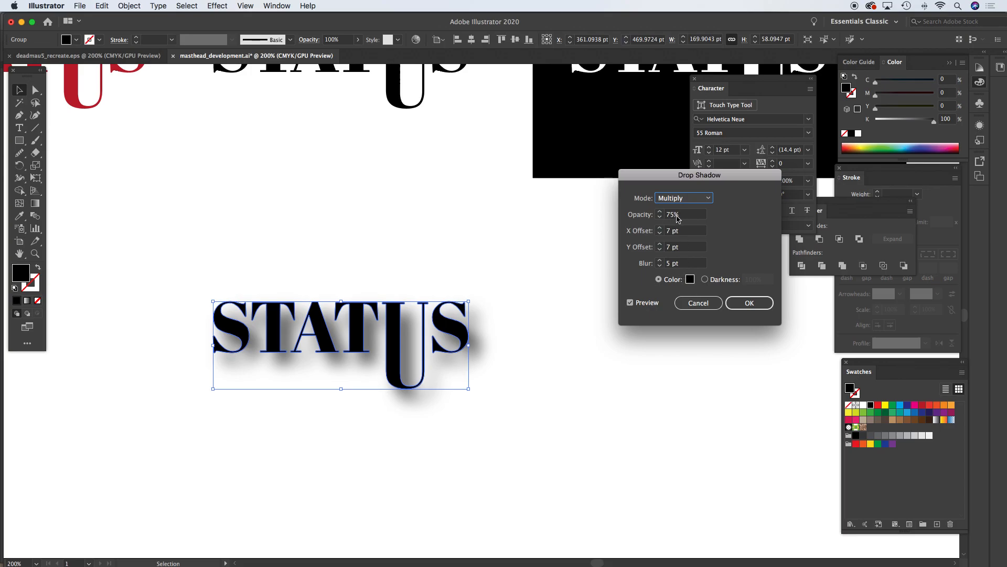
{"action": "double_click", "coordinate": [667, 264]}
{"action": "key", "text": "Down"}
{"action": "key", "text": "Down"}
{"action": "key", "text": "Down"}
{"action": "key", "text": "Down"}
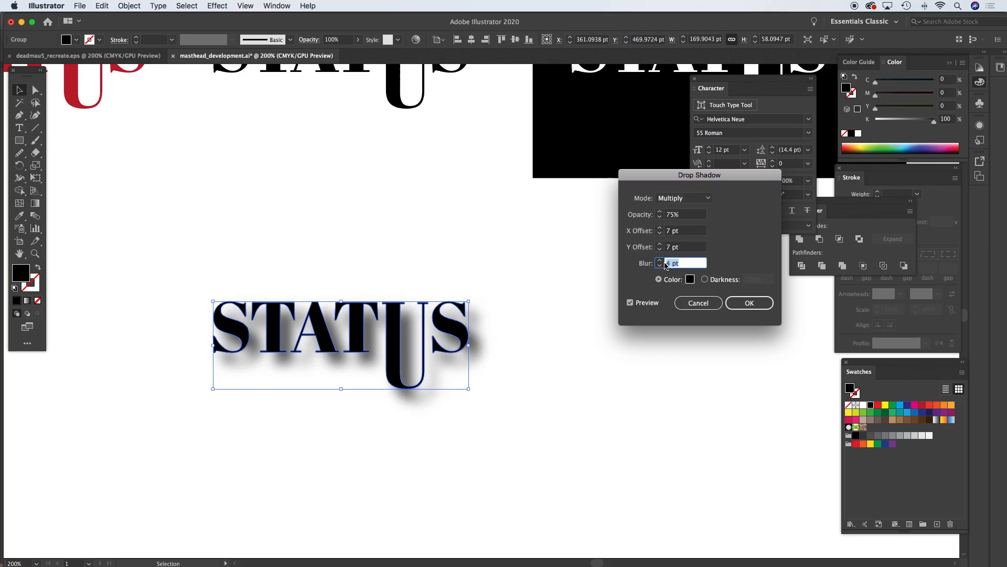
Step: Set the drop shadow's X offset to 2 pt, reduce its Y offset similarly, apply the effect and deselect
{"action": "left_click", "coordinate": [660, 233]}
{"action": "left_click", "coordinate": [660, 233]}
{"action": "left_click", "coordinate": [660, 233]}
{"action": "left_click", "coordinate": [660, 233]}
{"action": "left_click", "coordinate": [660, 233]}
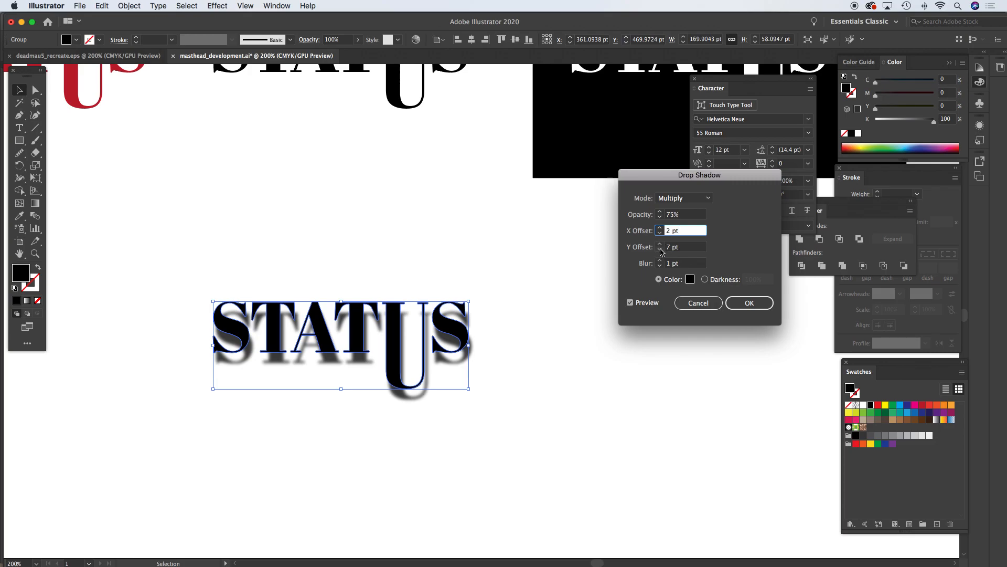
{"action": "left_click", "coordinate": [661, 251]}
{"action": "left_click", "coordinate": [661, 250]}
{"action": "left_click", "coordinate": [661, 250]}
{"action": "left_click", "coordinate": [660, 250]}
{"action": "left_click", "coordinate": [660, 251]}
{"action": "left_click", "coordinate": [660, 251]}
{"action": "left_click", "coordinate": [749, 303]}
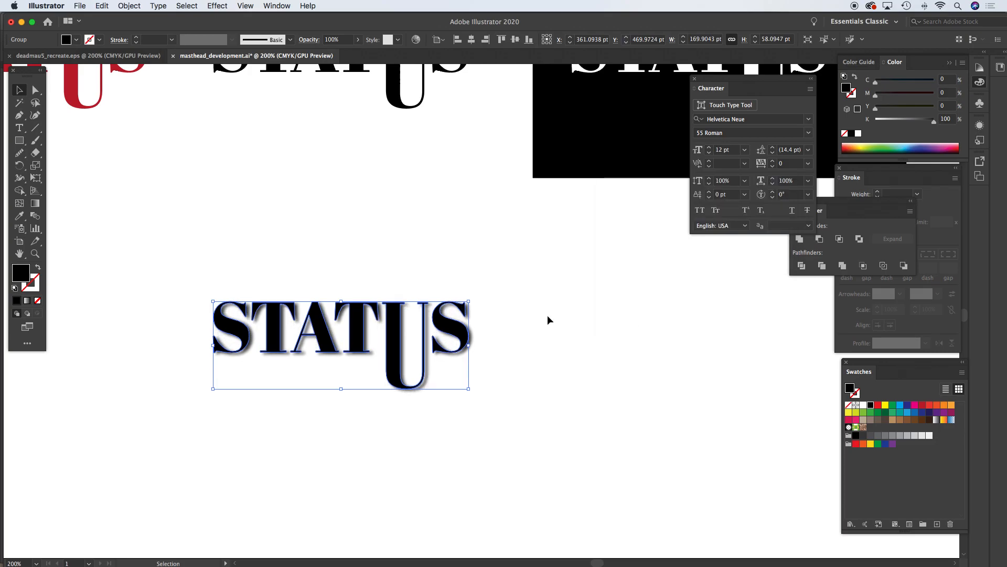
{"action": "left_click", "coordinate": [546, 317]}
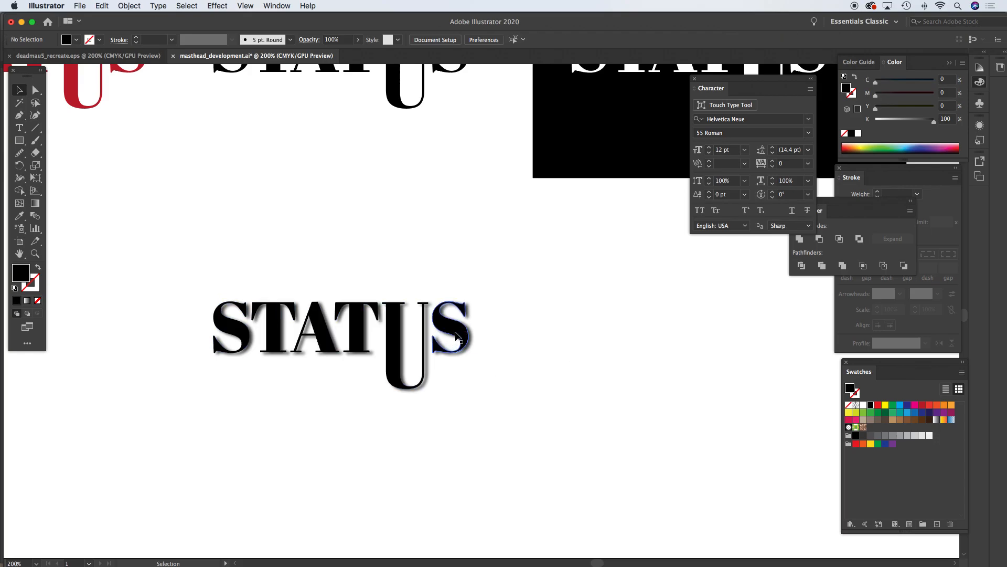
Step: Duplicate the original black STATUS masthead straight down to just above the shadowed version
{"action": "key", "text": "space"}
{"action": "left_click_drag", "start_coordinate": [434, 223], "coordinate": [461, 344]}
{"action": "left_click_drag", "start_coordinate": [229, 115], "coordinate": [515, 259]}
{"action": "left_click_drag", "start_coordinate": [431, 185], "coordinate": [431, 347]}
{"action": "scroll", "coordinate": [431, 347], "scroll_direction": "down", "scroll_amount": 5}
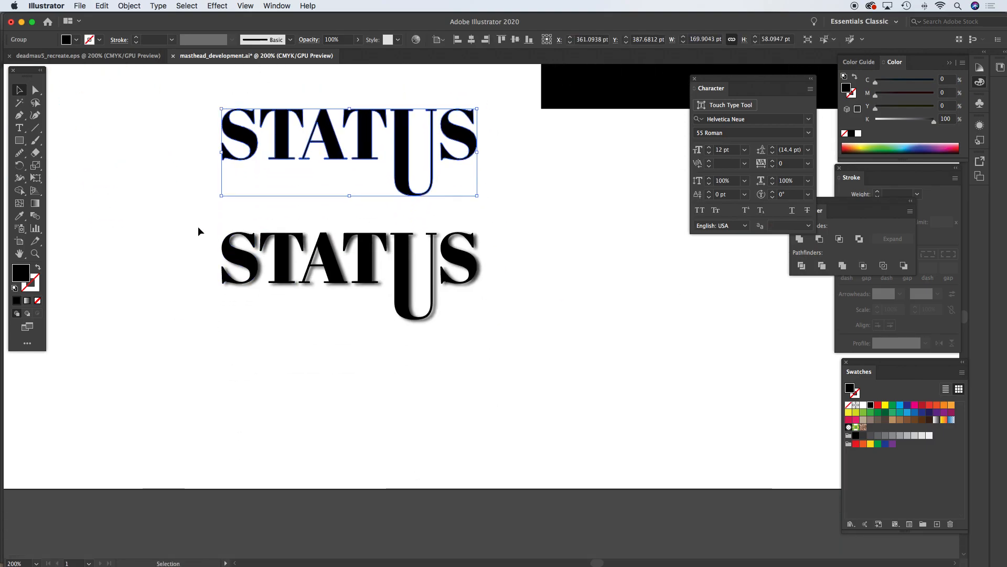
Step: Delete the shadowed STATUS masthead and move the plain black copy straight down into its place
{"action": "left_click_drag", "start_coordinate": [199, 228], "coordinate": [530, 359]}
{"action": "key", "text": "Delete"}
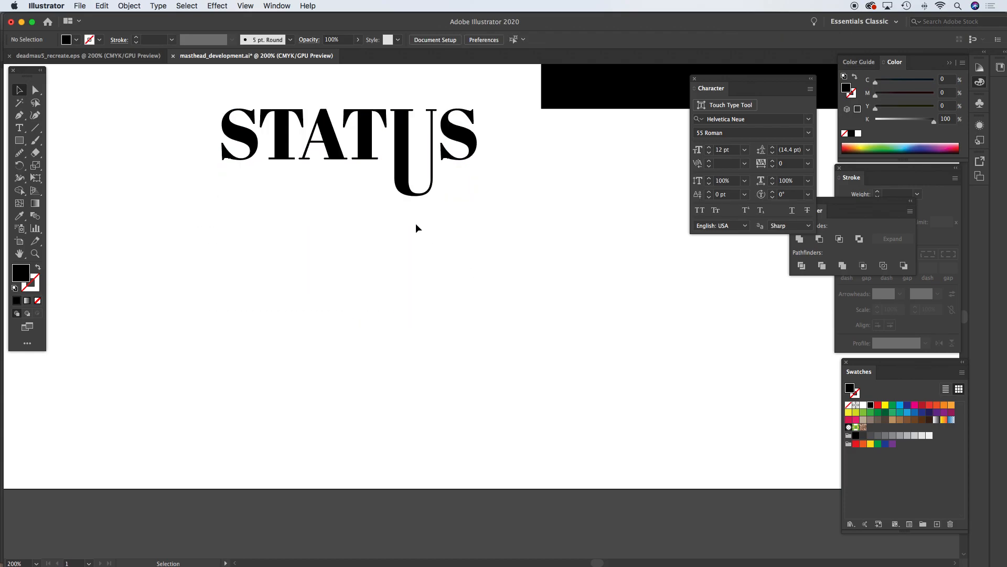
{"action": "left_click_drag", "start_coordinate": [216, 101], "coordinate": [484, 224]}
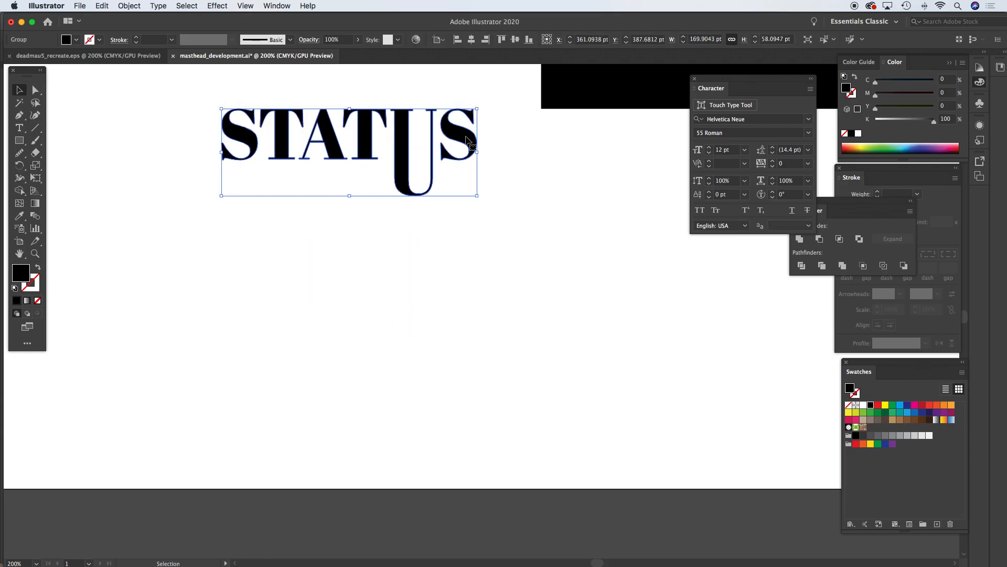
{"action": "left_click_drag", "start_coordinate": [466, 136], "coordinate": [466, 260]}
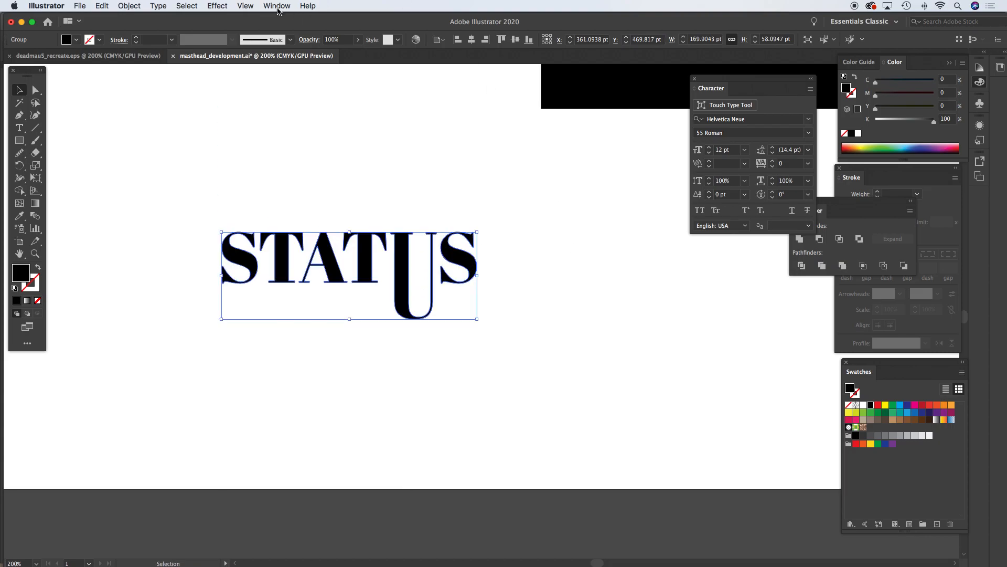
Step: Fill the lower STATUS copy with a white-to-black linear gradient at 0° and deselect it
{"action": "left_click", "coordinate": [278, 6]}
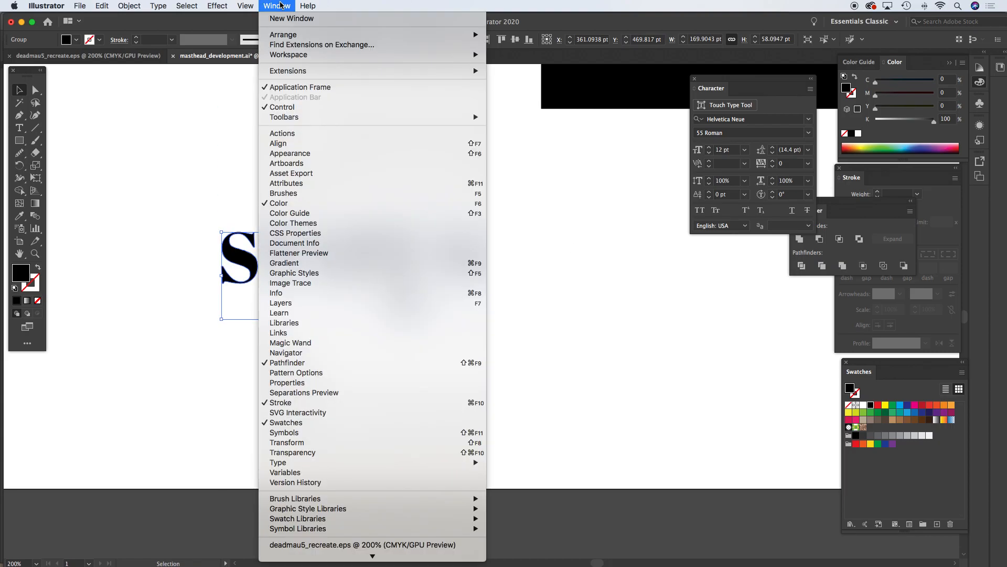
{"action": "left_click", "coordinate": [298, 267]}
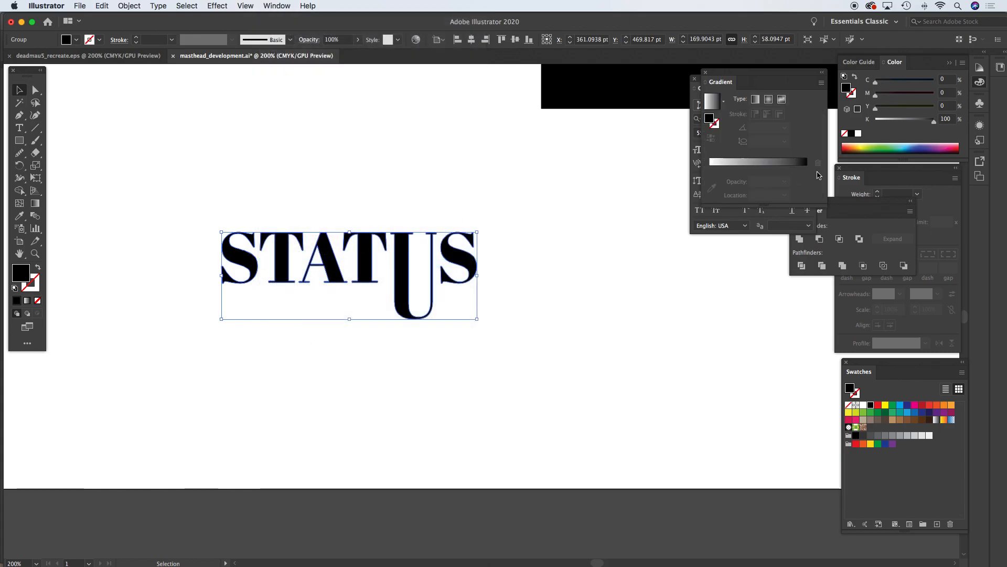
{"action": "left_click_drag", "start_coordinate": [753, 72], "coordinate": [593, 199]}
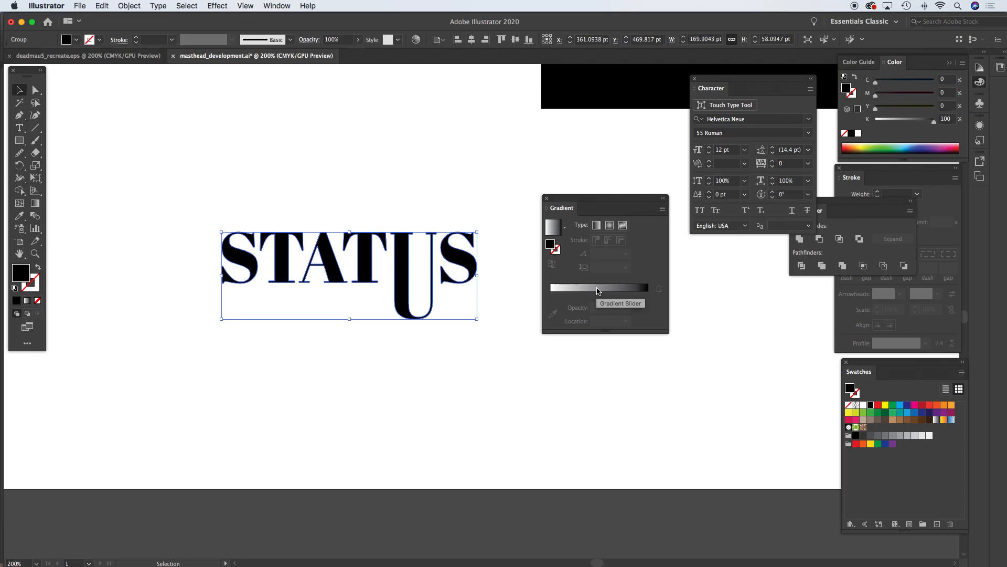
{"action": "left_click", "coordinate": [599, 291]}
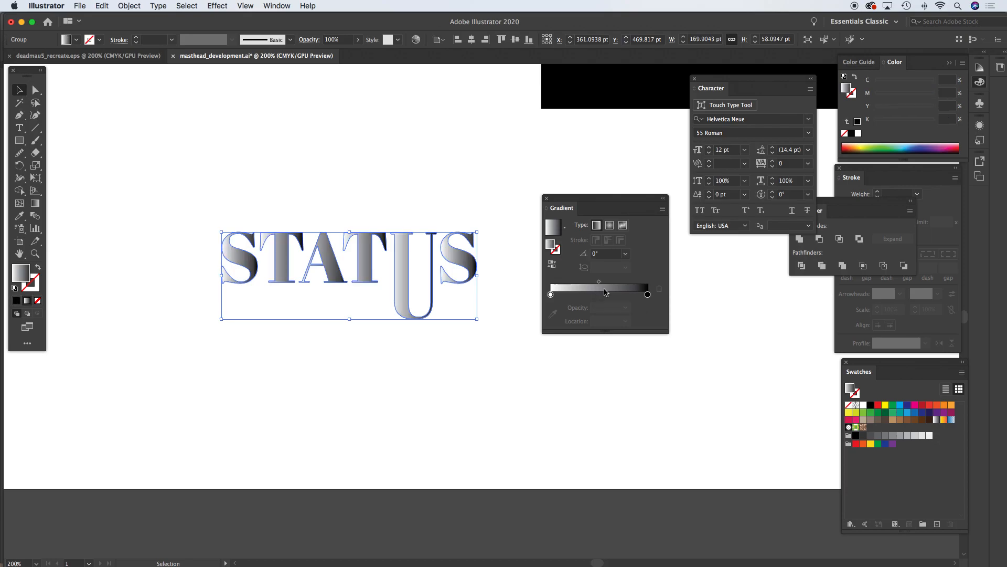
{"action": "left_click", "coordinate": [439, 196]}
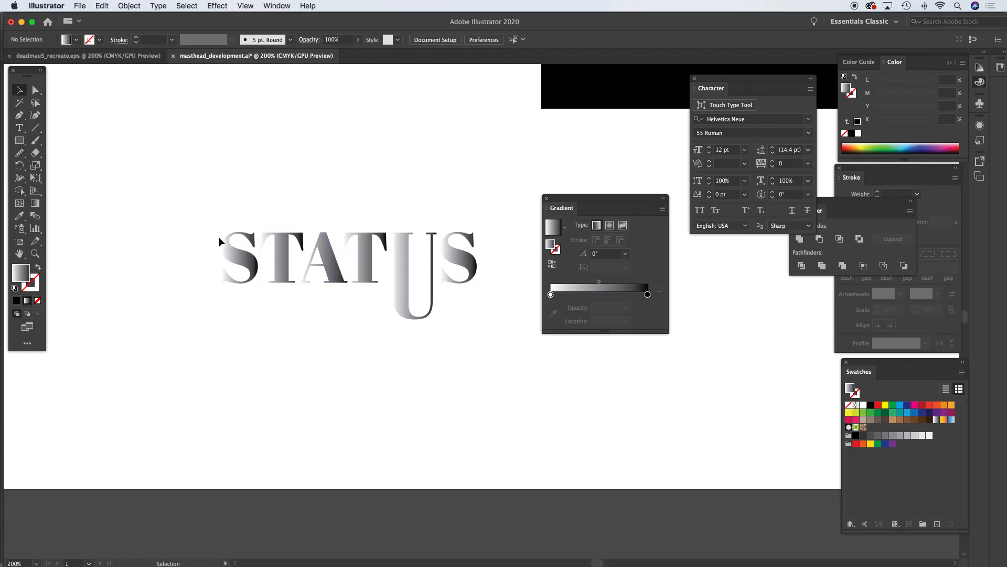
Step: Make the lower STATUS letters one compound path and reapply the white-to-black gradient across the whole word
{"action": "left_click_drag", "start_coordinate": [202, 195], "coordinate": [496, 349]}
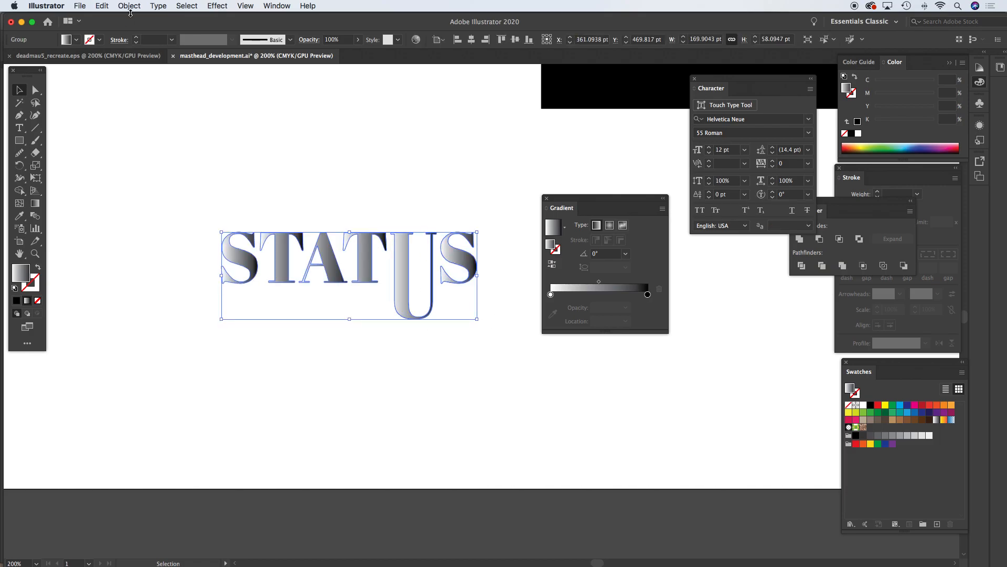
{"action": "left_click", "coordinate": [159, 6]}
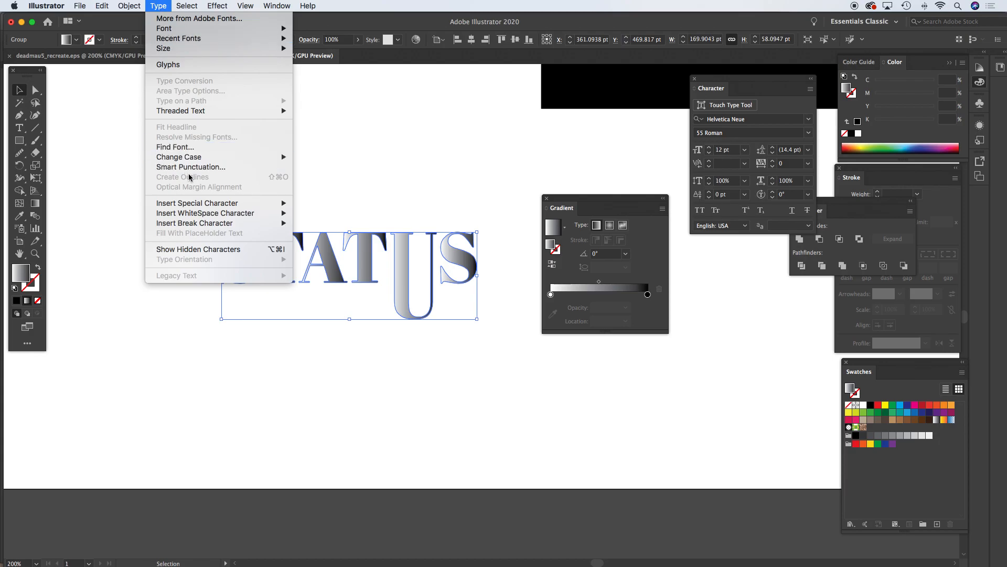
{"action": "left_click", "coordinate": [358, 163]}
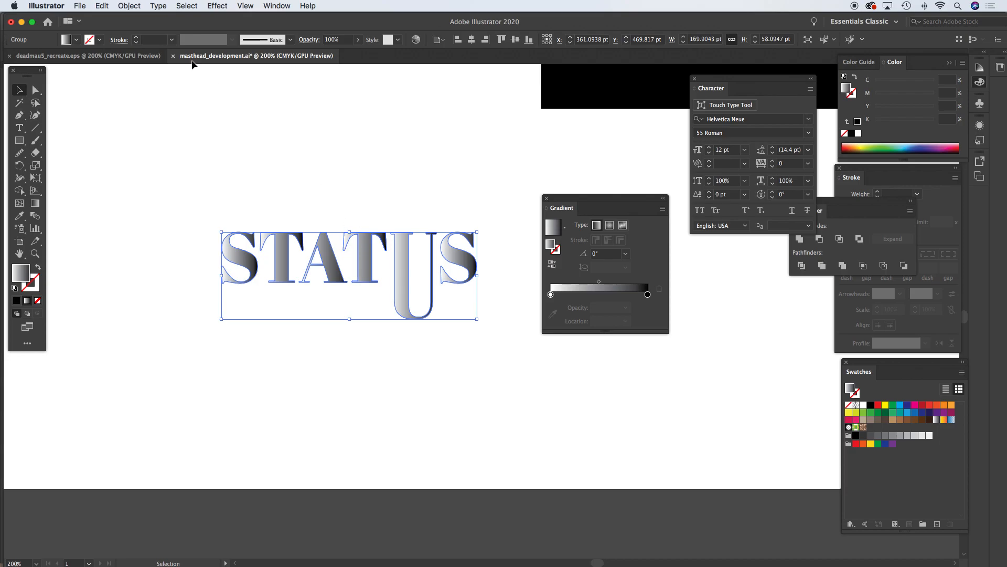
{"action": "left_click", "coordinate": [128, 6]}
{"action": "mouse_move", "coordinate": [176, 349]}
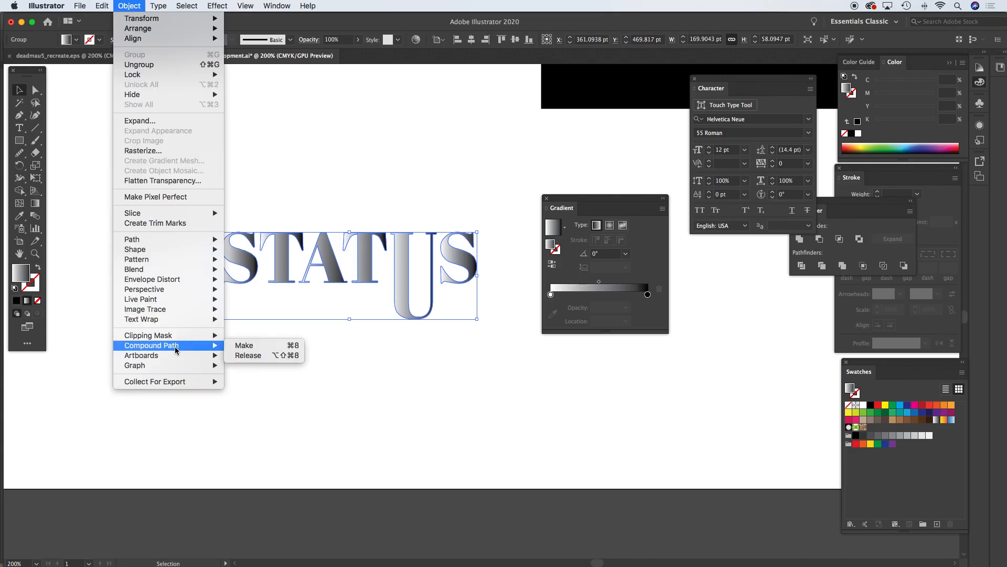
{"action": "left_click", "coordinate": [248, 347]}
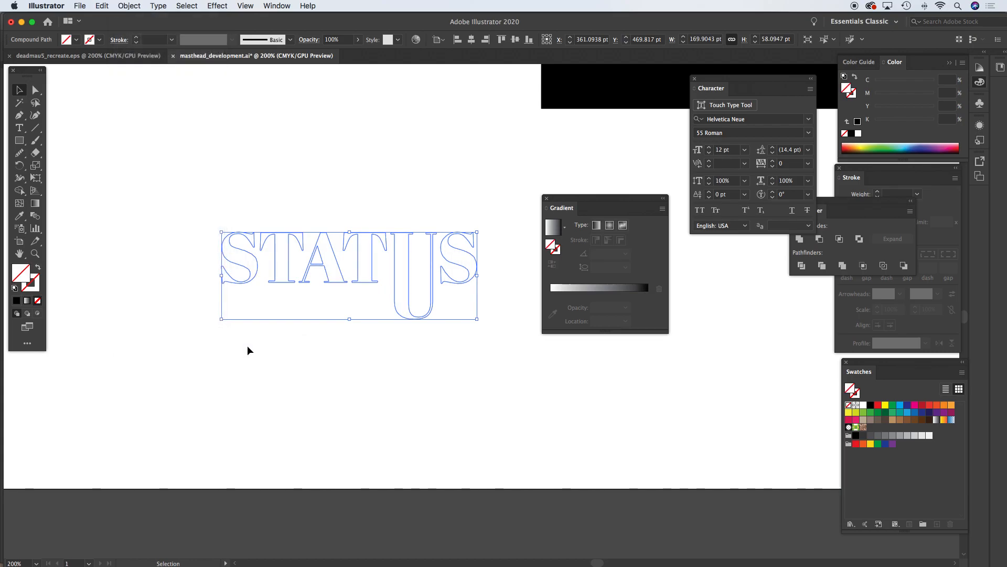
{"action": "left_click", "coordinate": [602, 289]}
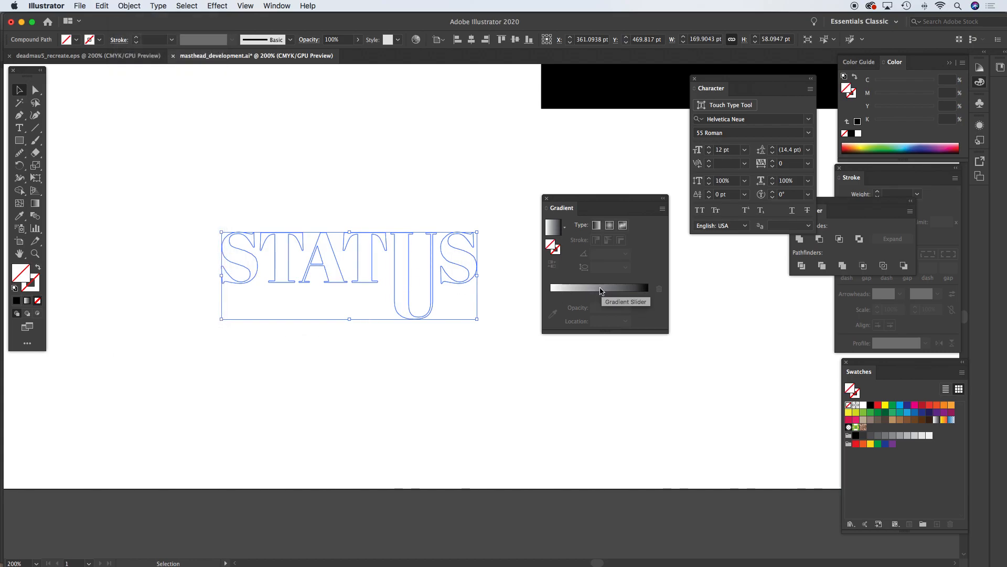
{"action": "left_click", "coordinate": [385, 172]}
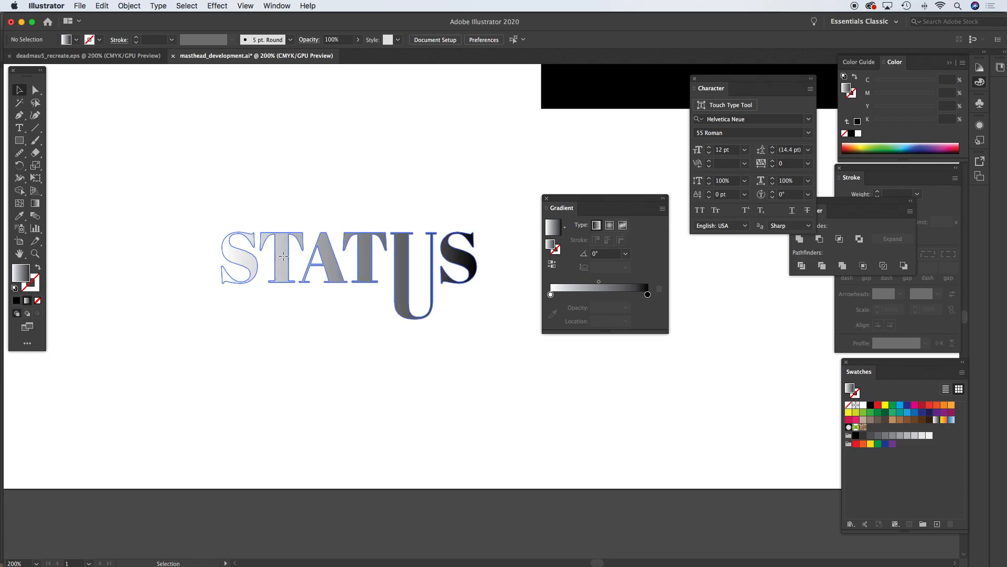
Step: Change the starting color stop of the STATUS gradient from white to the K=40 gray swatch and deselect
{"action": "left_click", "coordinate": [459, 272]}
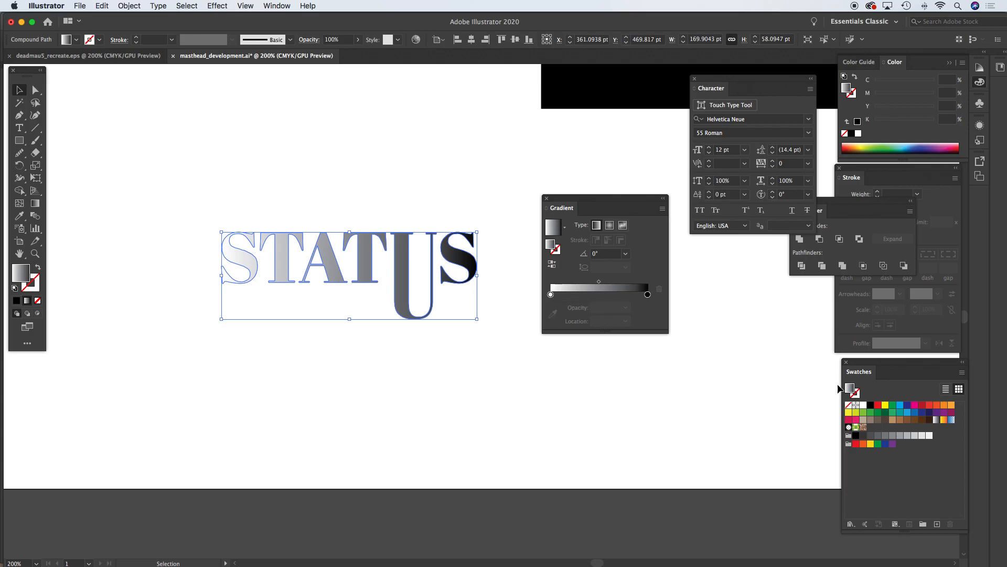
{"action": "left_click_drag", "start_coordinate": [899, 435], "coordinate": [551, 295]}
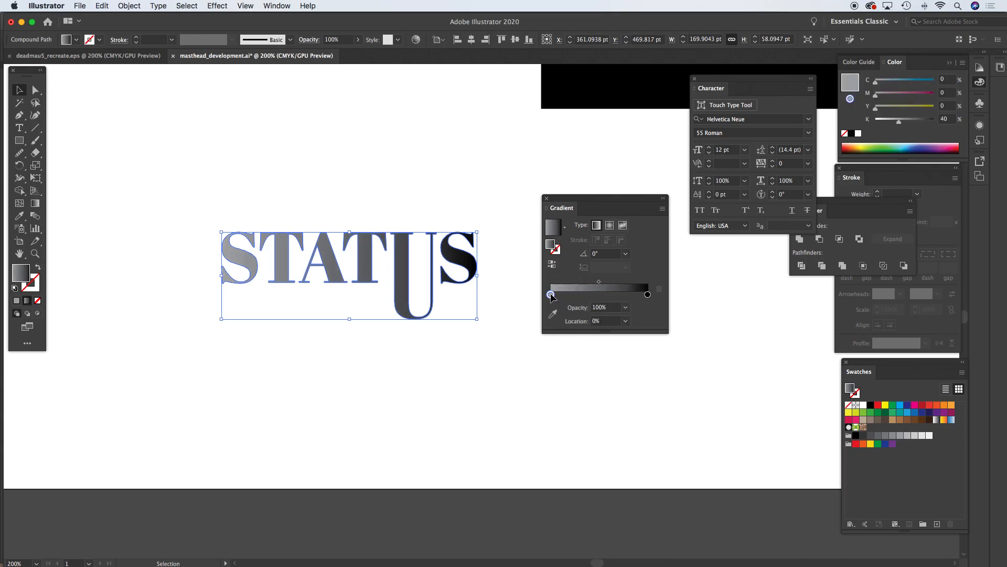
{"action": "left_click", "coordinate": [461, 198]}
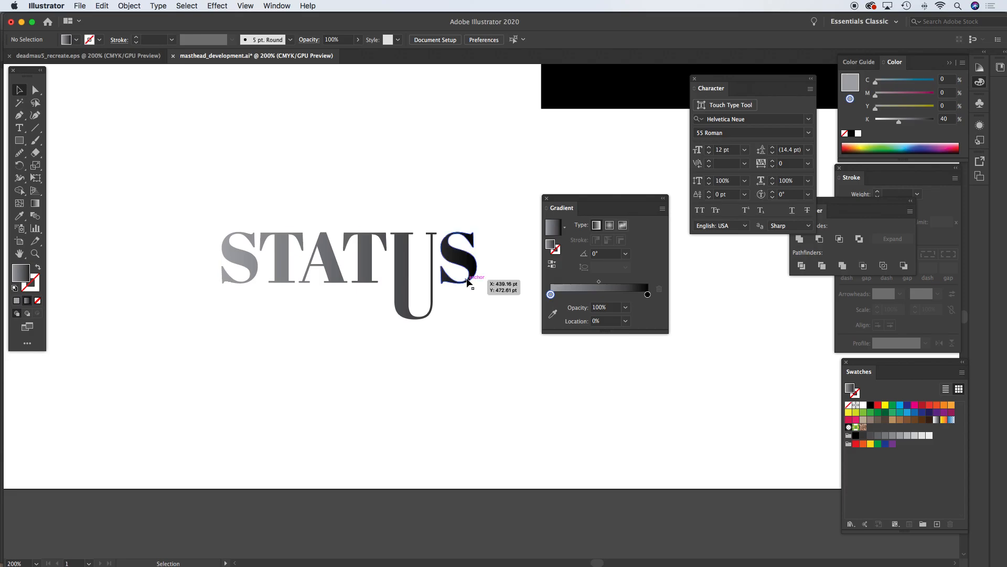
Step: Move the gradient STATUS masthead straight up, closer beneath the black one, and deselect it
{"action": "left_click_drag", "start_coordinate": [409, 265], "coordinate": [354, 394]}
{"action": "key", "text": "super+minus"}
{"action": "left_click_drag", "start_coordinate": [247, 313], "coordinate": [505, 467]}
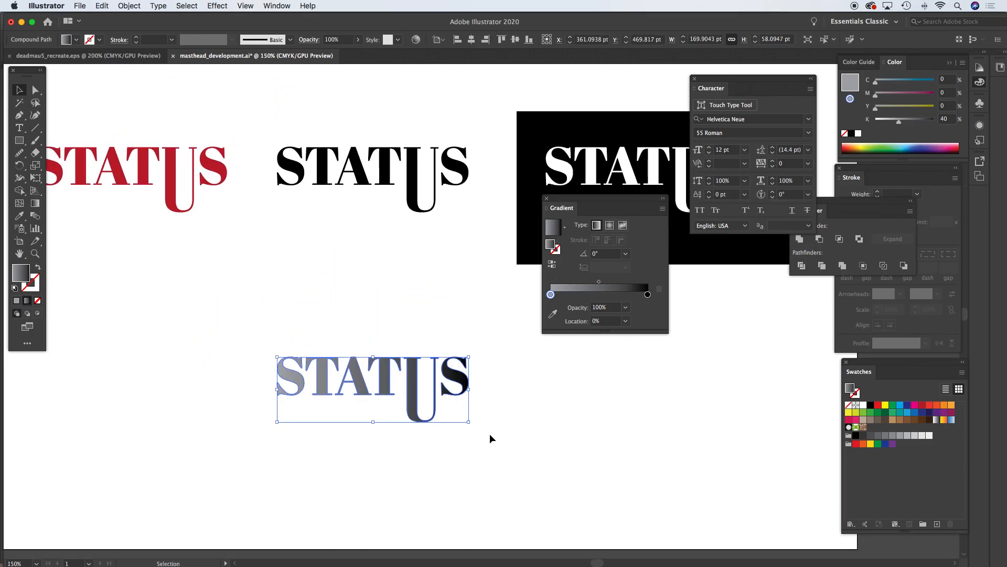
{"action": "left_click_drag", "start_coordinate": [464, 386], "coordinate": [464, 325]}
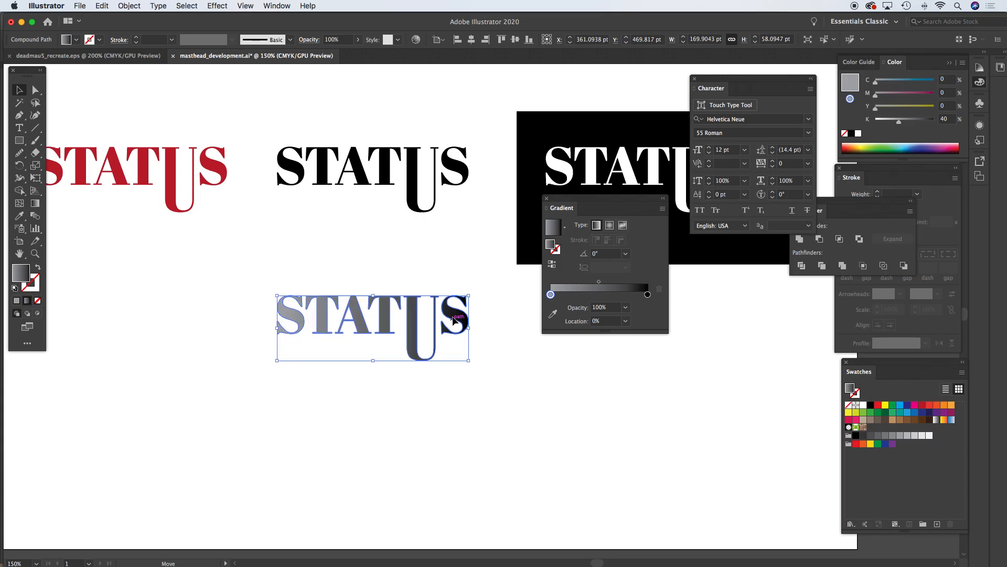
{"action": "left_click", "coordinate": [541, 432]}
{"action": "key", "text": "super+alt+space"}
{"action": "left_click", "coordinate": [482, 407], "text": "alt+super"}
{"action": "left_click", "coordinate": [512, 384]}
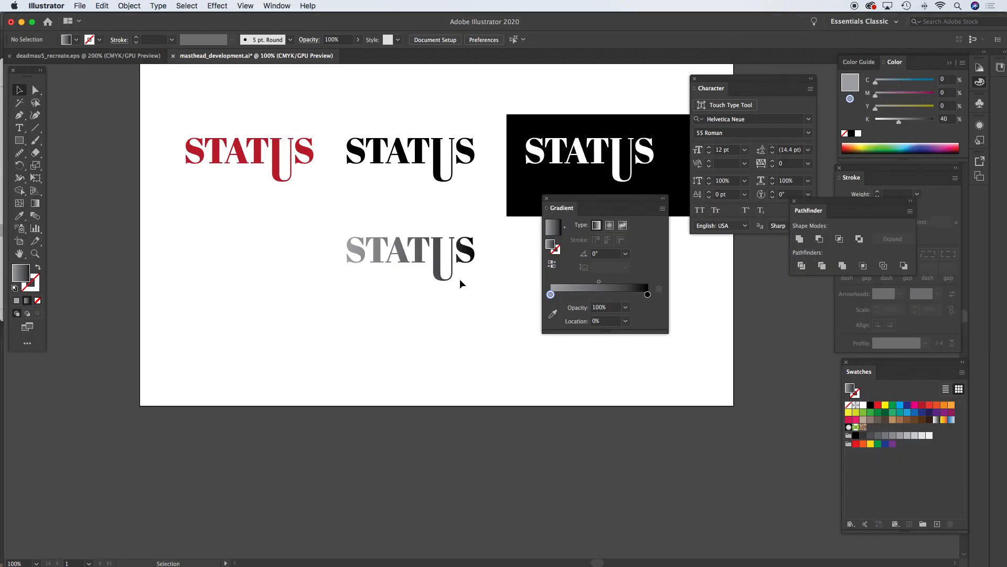
Step: Reposition the floating Gradient panel off the artwork to just below the Character panel
{"action": "scroll", "coordinate": [460, 283], "scroll_direction": "up", "scroll_amount": 6}
{"action": "scroll", "coordinate": [459, 284], "scroll_direction": "right", "scroll_amount": 2}
{"action": "left_click_drag", "start_coordinate": [587, 209], "coordinate": [737, 282]}
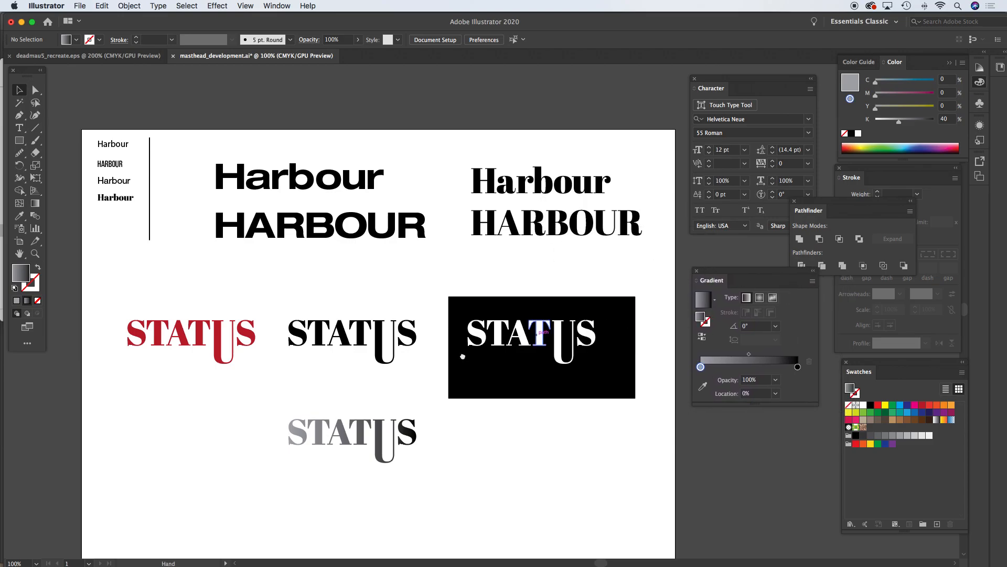
{"action": "left_click_drag", "start_coordinate": [461, 357], "coordinate": [497, 307]}
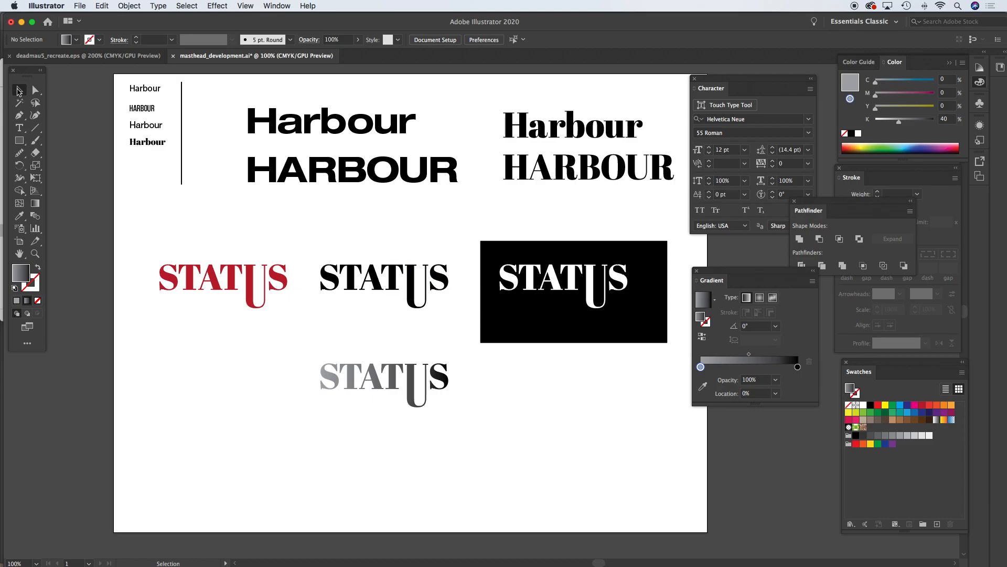
{"action": "left_click", "coordinate": [344, 182]}
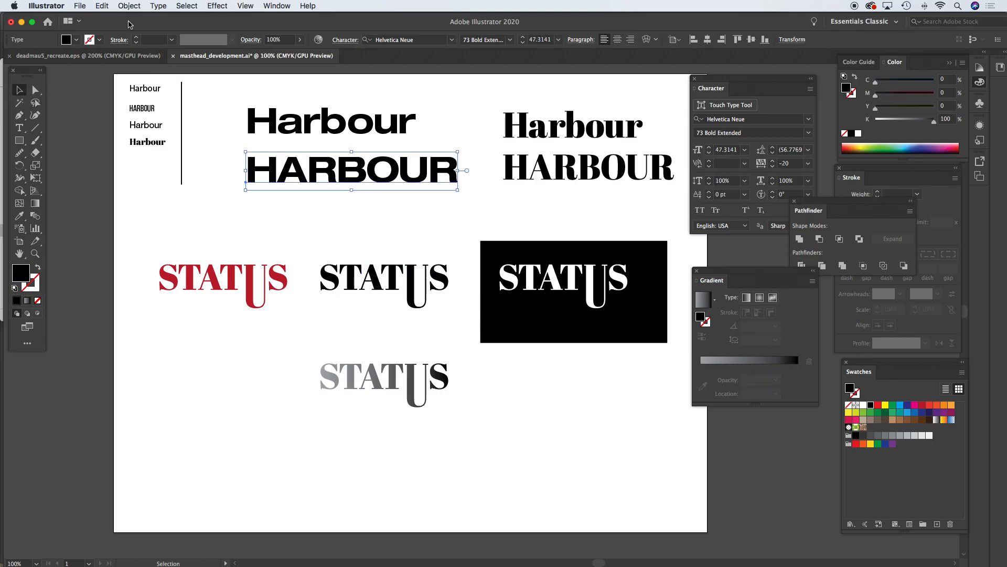
{"action": "left_click", "coordinate": [158, 6]}
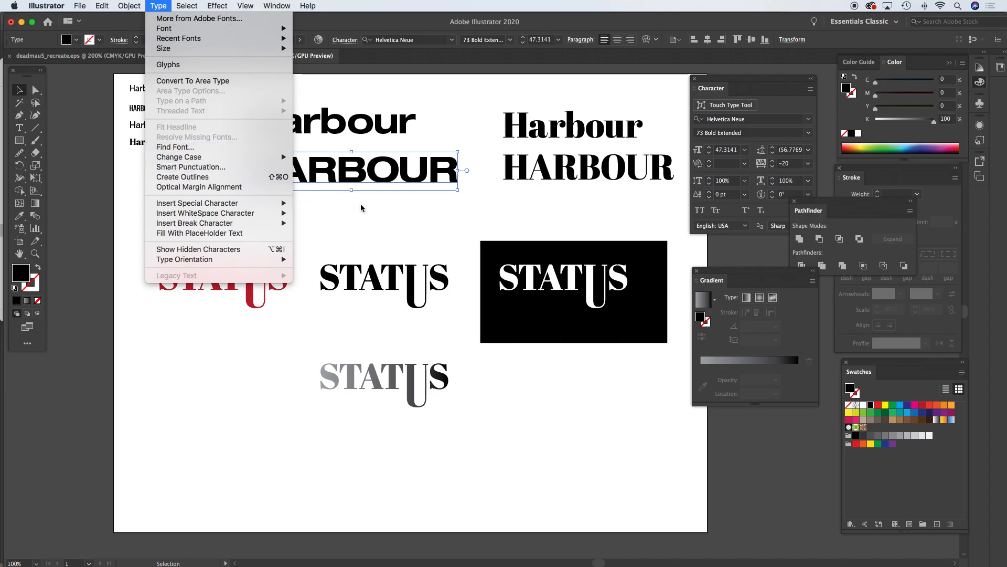
{"action": "left_click", "coordinate": [394, 233]}
Step: Shorten the U of the black STATUS masthead by moving only its bottom curve's anchor points up 10 pt, then deselect
{"action": "key", "text": "super+space"}
{"action": "left_click", "coordinate": [377, 327], "text": "super"}
{"action": "left_click", "coordinate": [400, 313], "text": "super"}
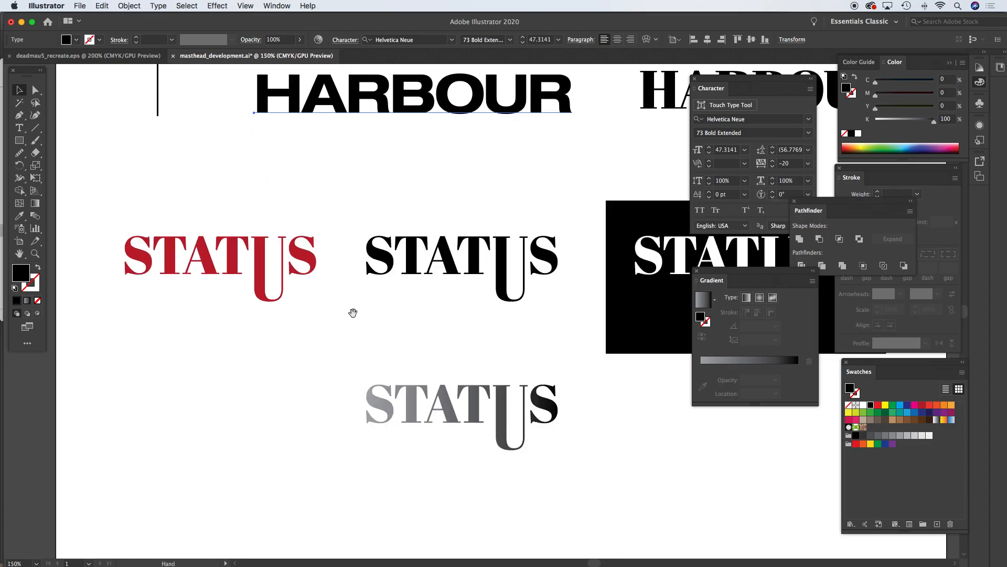
{"action": "left_click", "coordinate": [460, 334], "text": "super"}
{"action": "left_click_drag", "start_coordinate": [462, 310], "coordinate": [465, 379]}
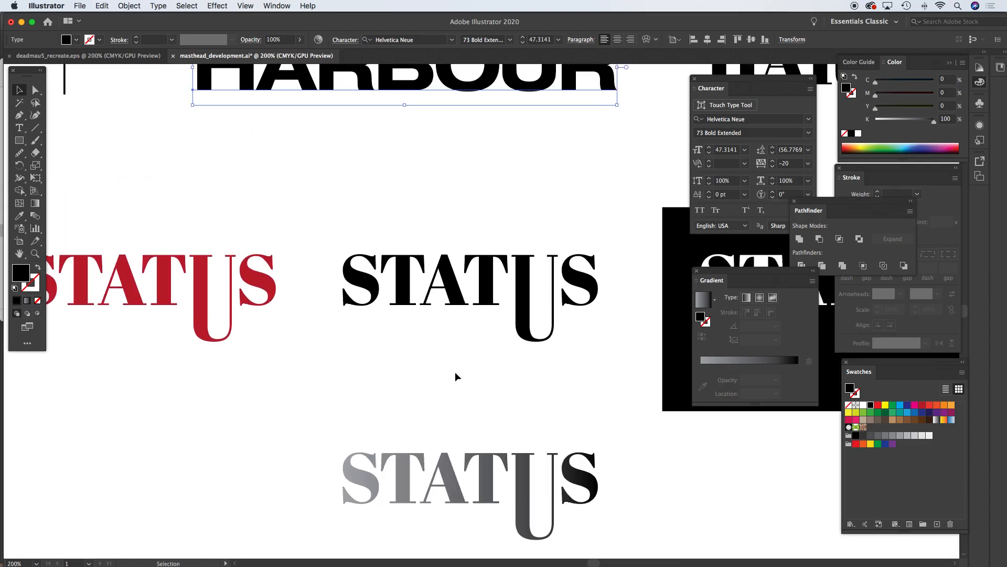
{"action": "left_click", "coordinate": [35, 90]}
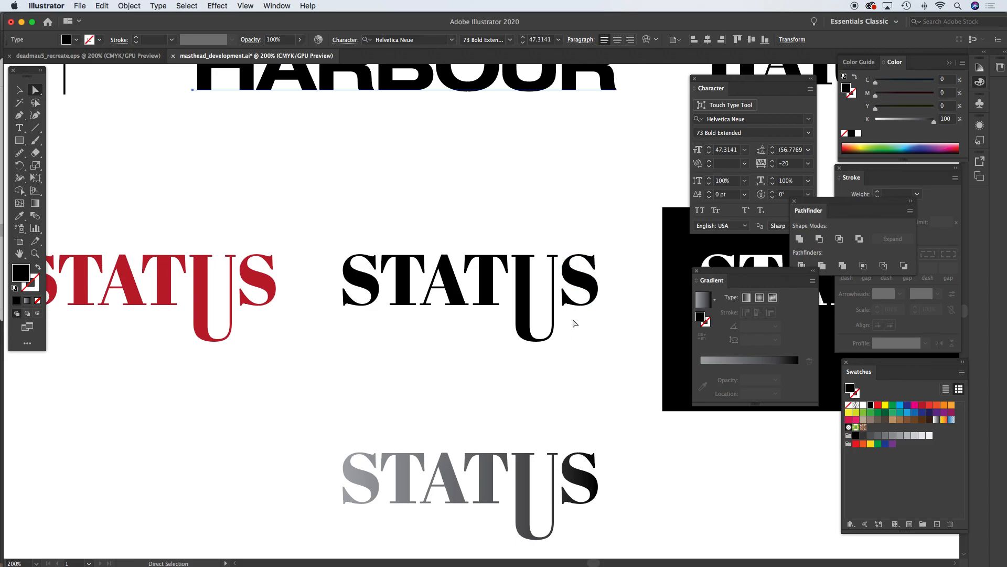
{"action": "left_click_drag", "start_coordinate": [574, 318], "coordinate": [526, 347]}
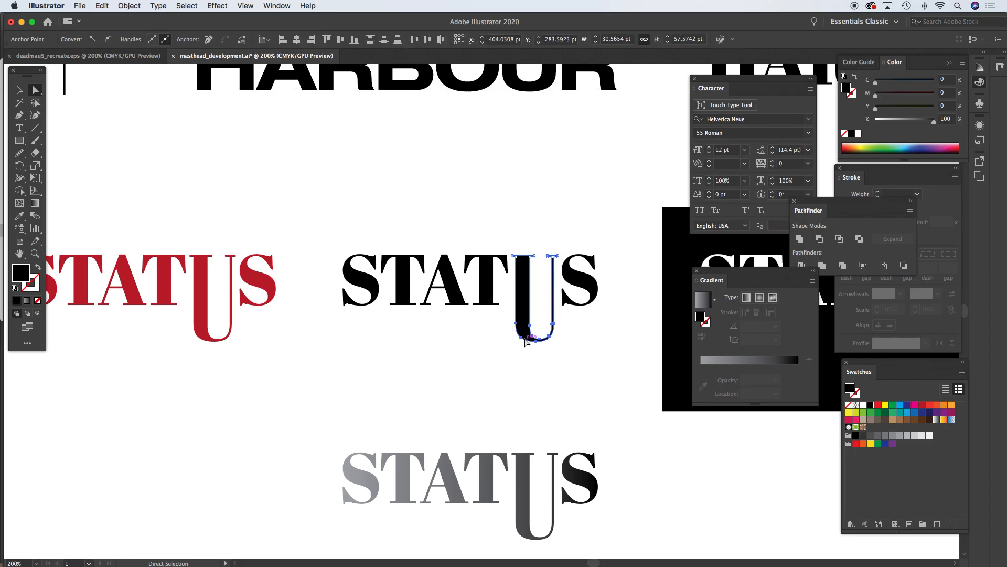
{"action": "key", "text": "shift+Up"}
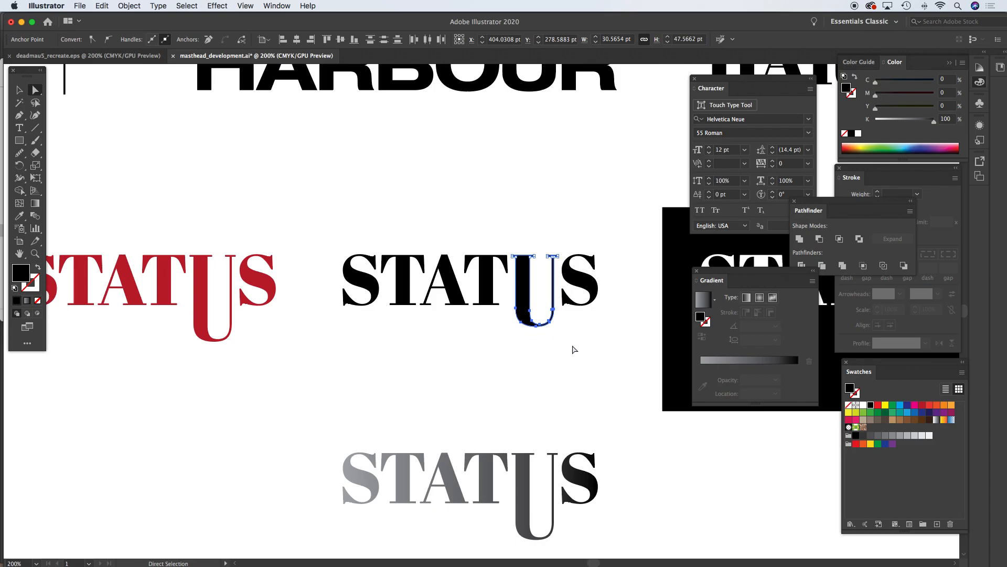
{"action": "left_click", "coordinate": [575, 348]}
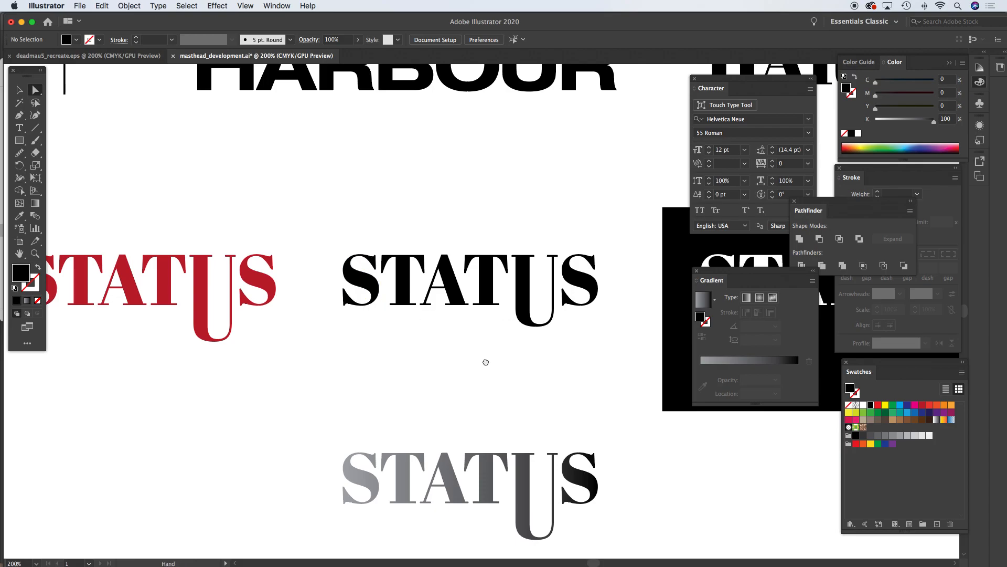
Step: Examine the full set of Harbour and STATUS masthead variations across the artboard
{"action": "left_click_drag", "start_coordinate": [486, 360], "coordinate": [458, 338]}
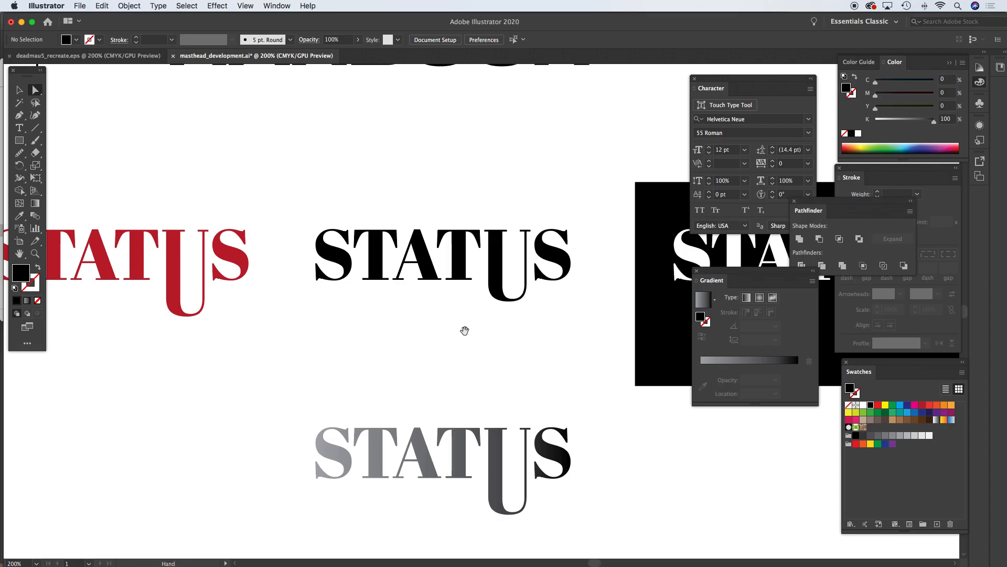
{"action": "left_click", "coordinate": [466, 330], "text": "alt+super"}
{"action": "left_click", "coordinate": [466, 330], "text": "alt+super"}
{"action": "left_click_drag", "start_coordinate": [494, 208], "coordinate": [396, 279]}
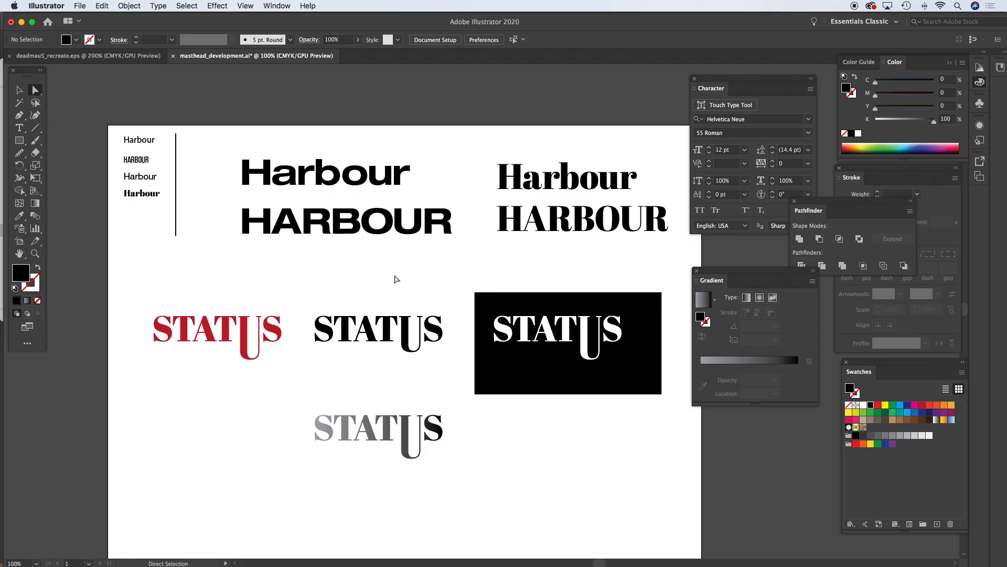
{"action": "left_click_drag", "start_coordinate": [396, 279], "coordinate": [387, 252]}
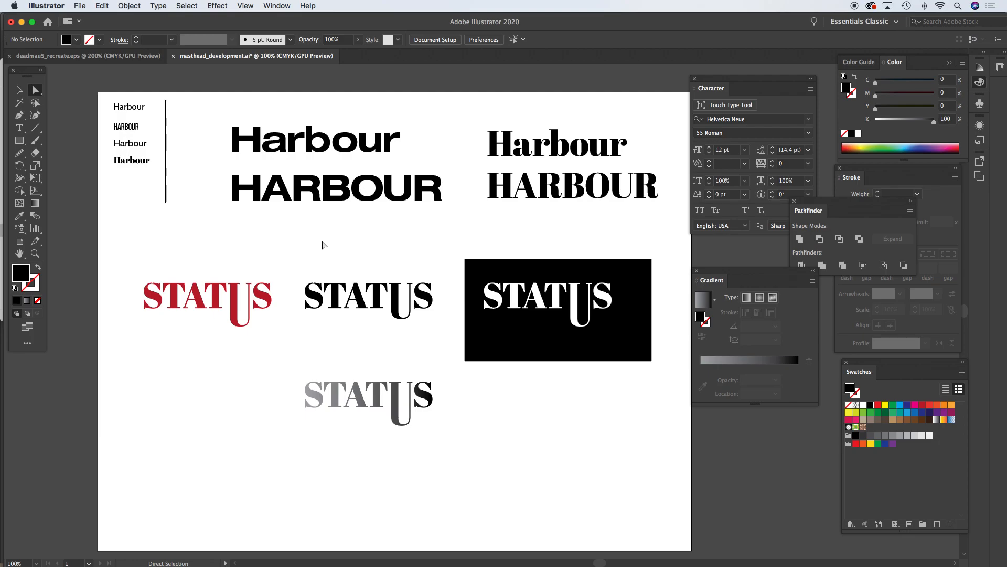
{"action": "key", "text": "v"}
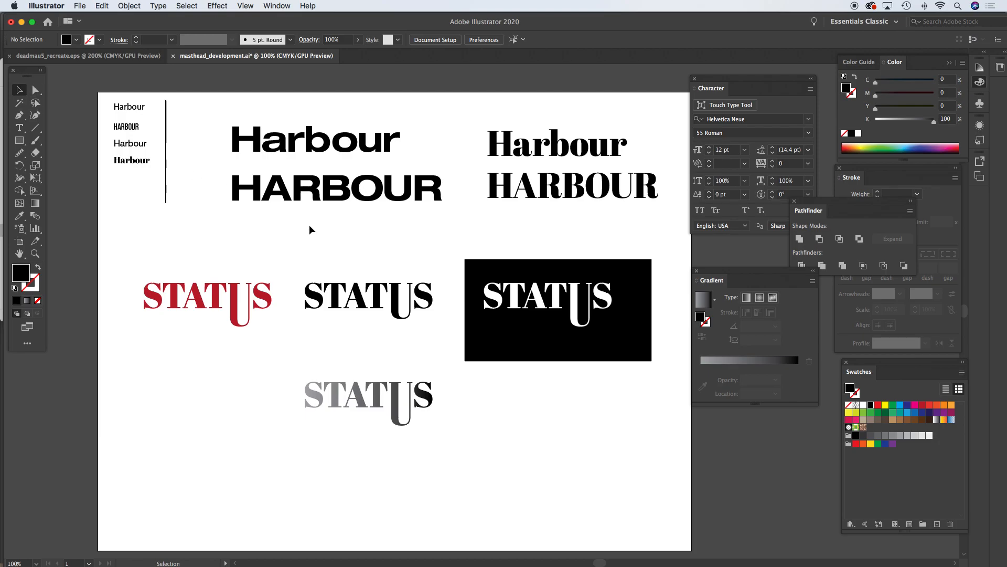
{"action": "left_click_drag", "start_coordinate": [290, 359], "coordinate": [441, 455]}
{"action": "key", "text": "a"}
{"action": "key", "text": "v"}
{"action": "left_click", "coordinate": [344, 351]}
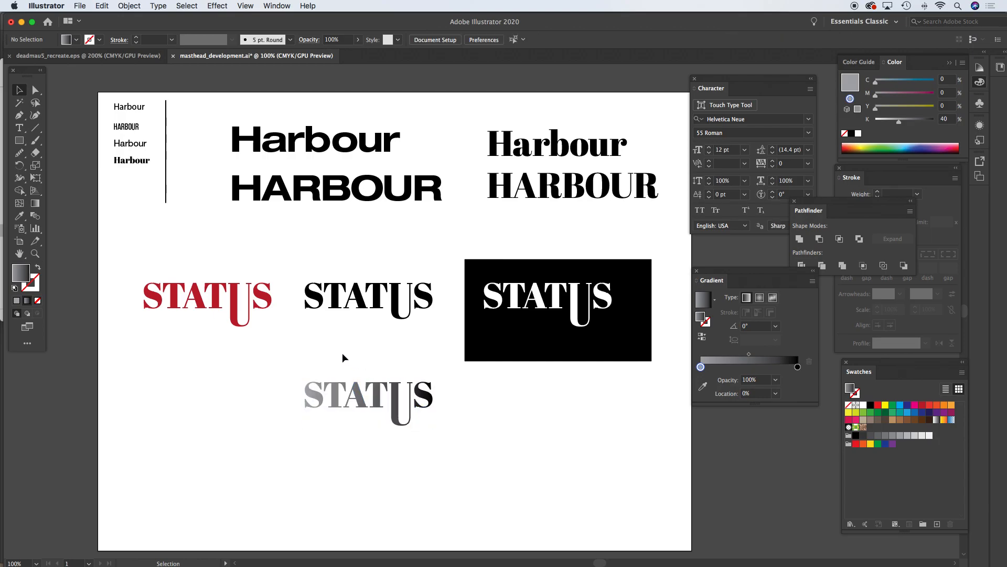
Step: Select the gradient STATUS masthead and view the Compound Path commands available for it
{"action": "left_click", "coordinate": [316, 397]}
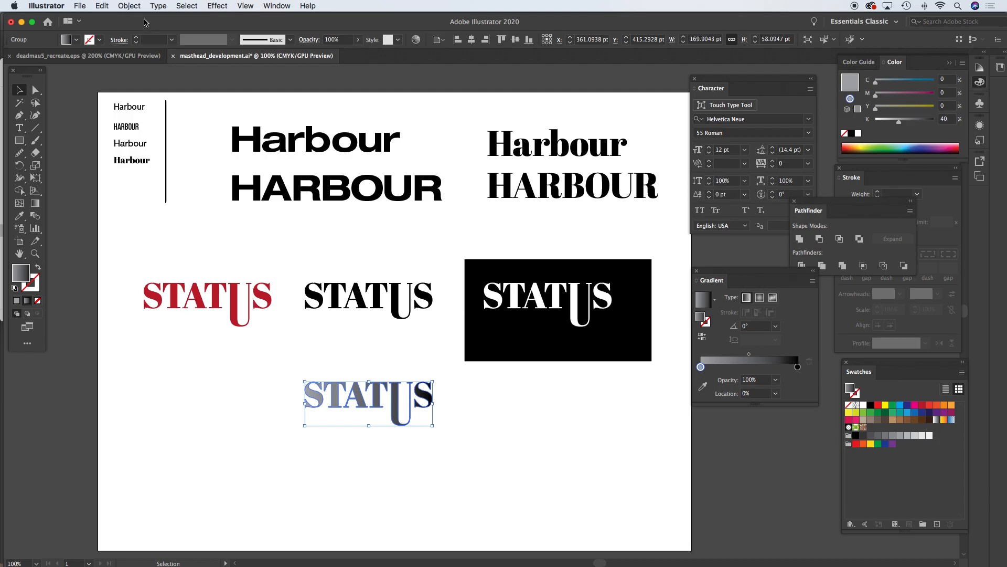
{"action": "left_click", "coordinate": [129, 5]}
{"action": "mouse_move", "coordinate": [185, 347]}
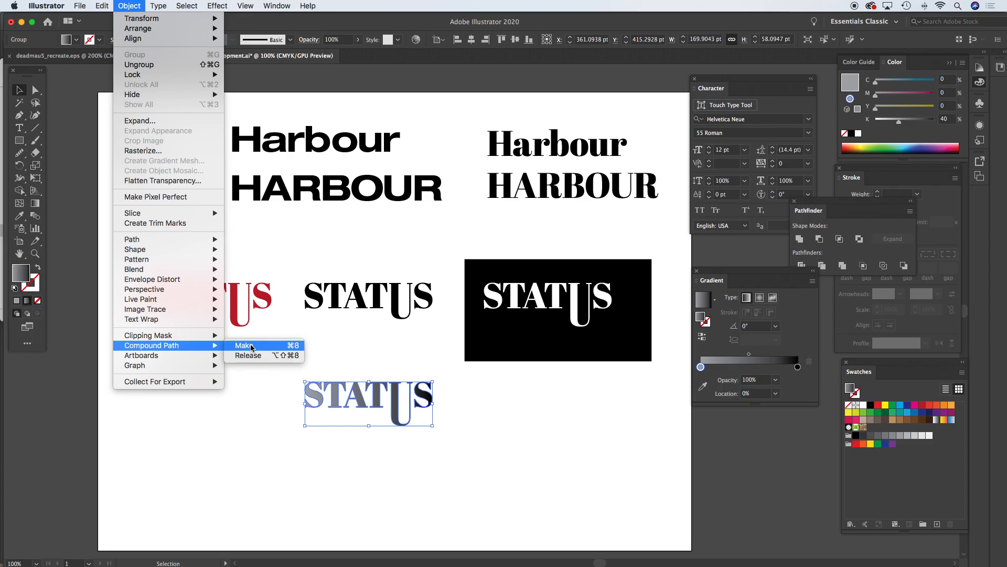
{"action": "left_click", "coordinate": [349, 355]}
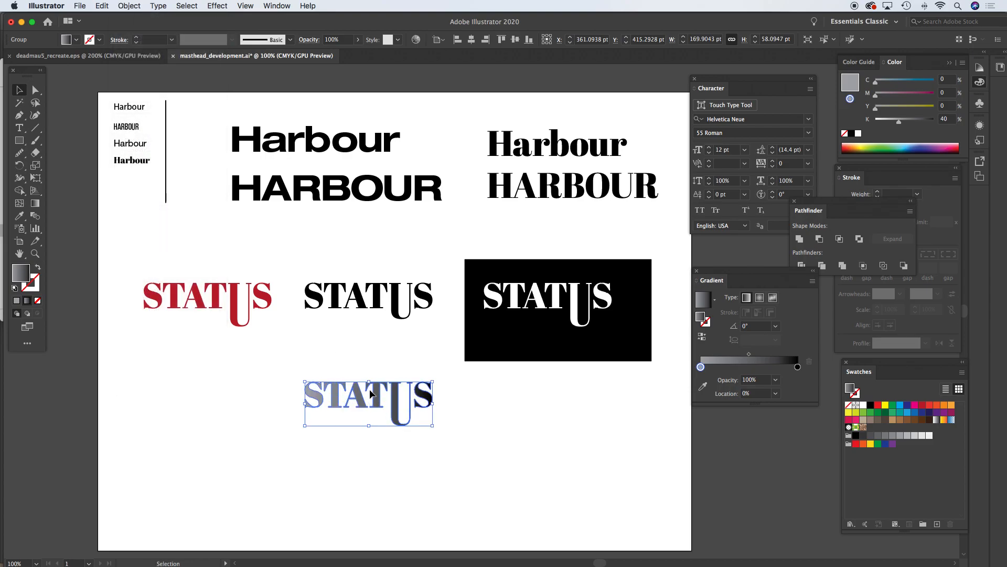
Step: Switch to Adobe InDesign 2020
{"action": "mouse_move", "coordinate": [600, 562]}
{"action": "left_click", "coordinate": [621, 549]}
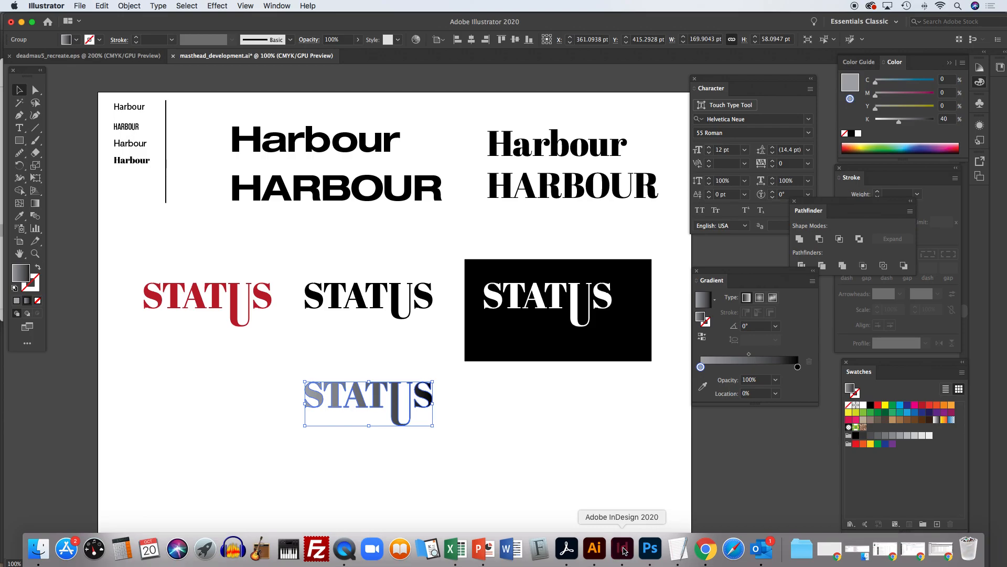